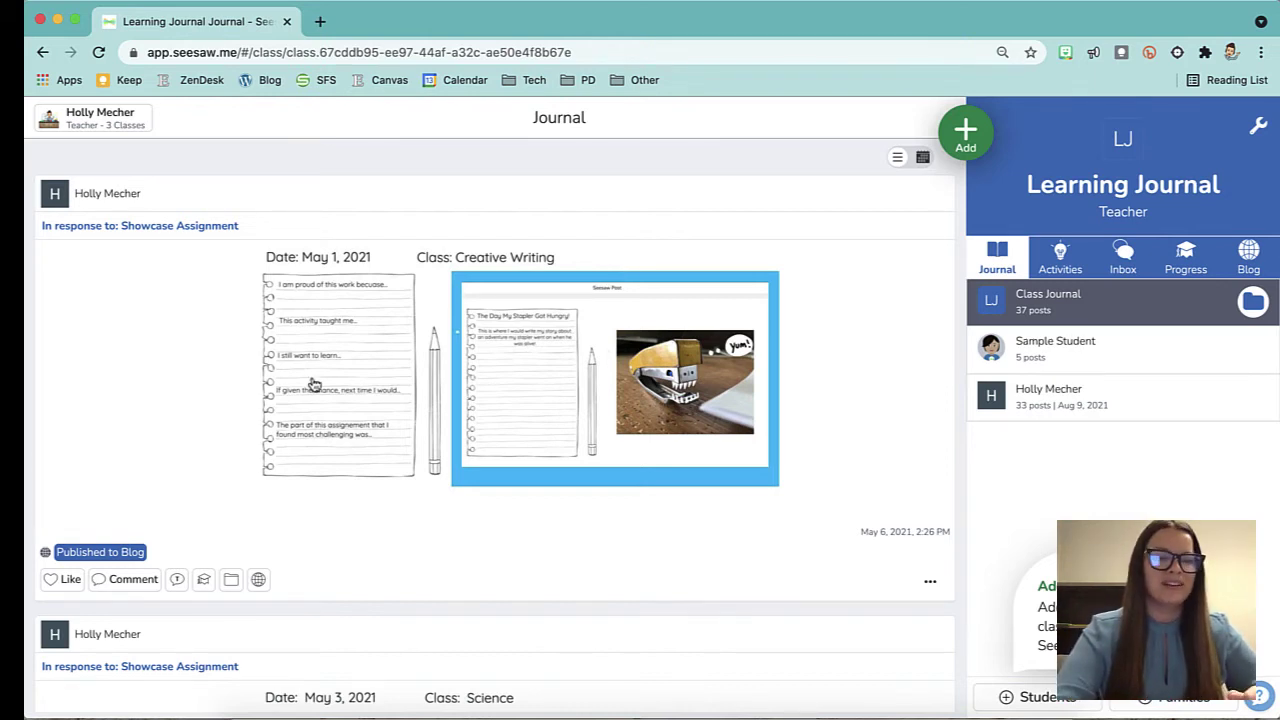
pyautogui.scroll(-4, 314, 382)
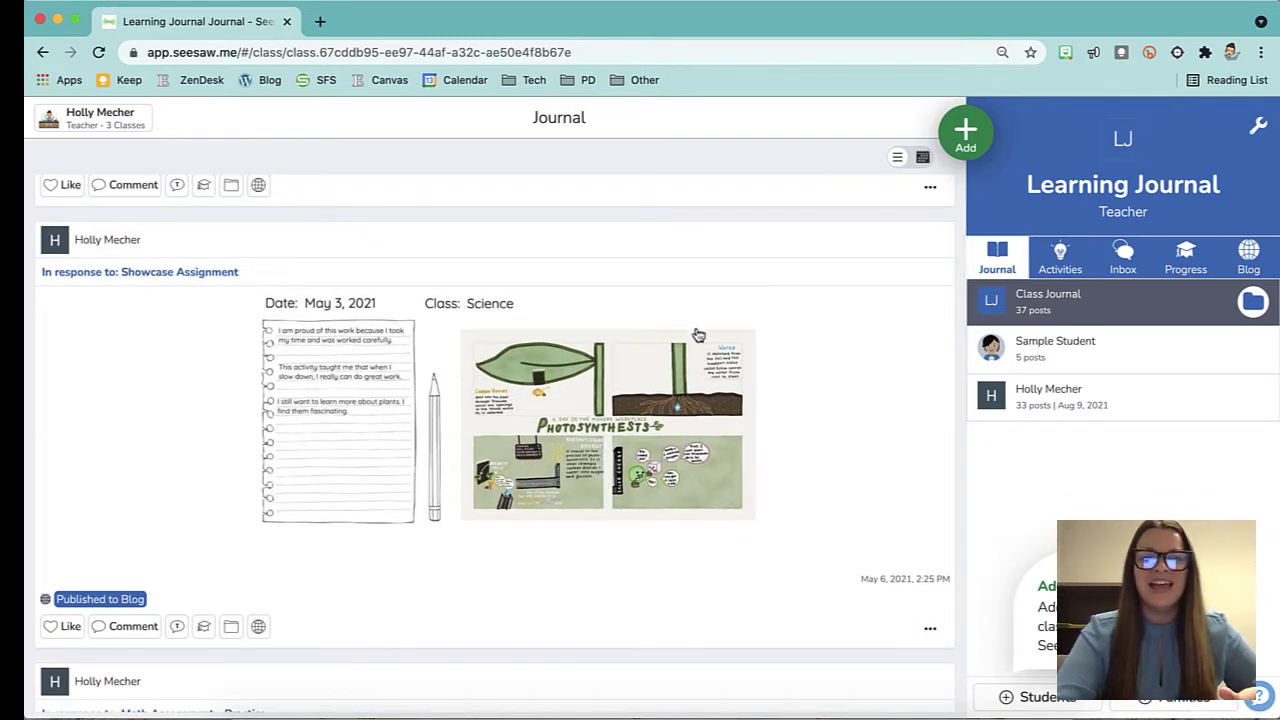
pyautogui.scroll(-15, 636, 445)
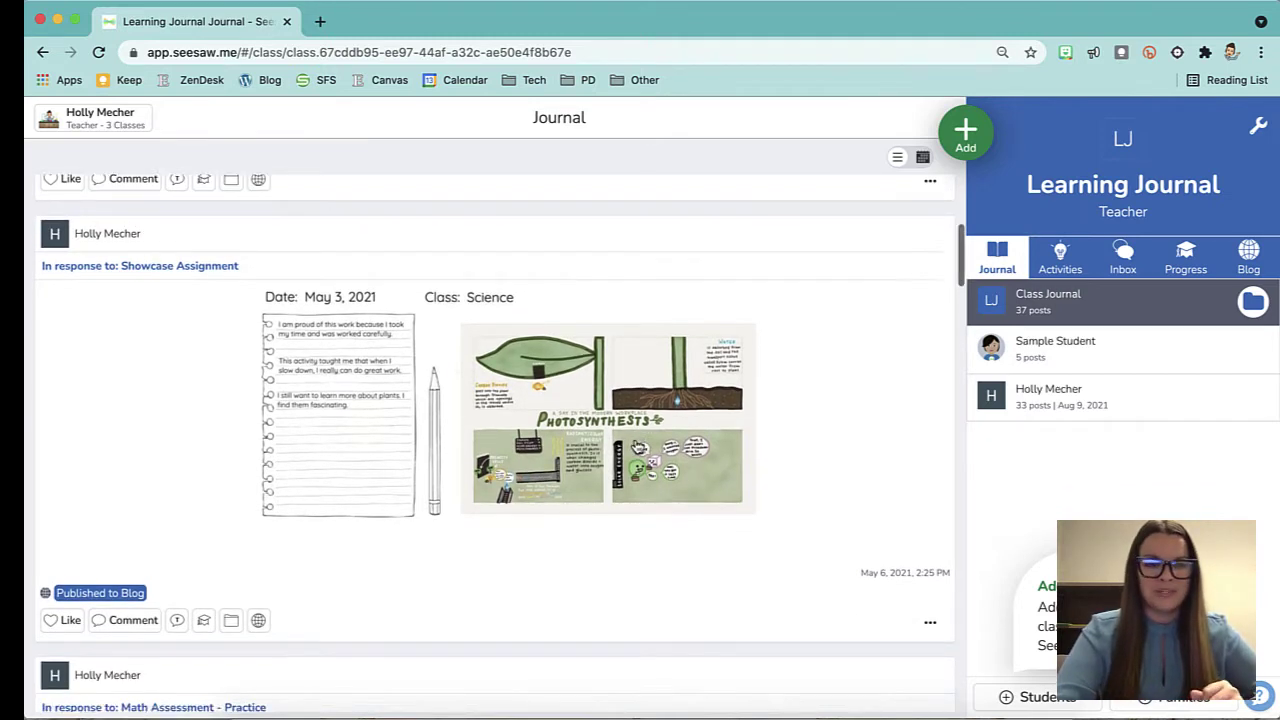
pyautogui.scroll(-15, 636, 445)
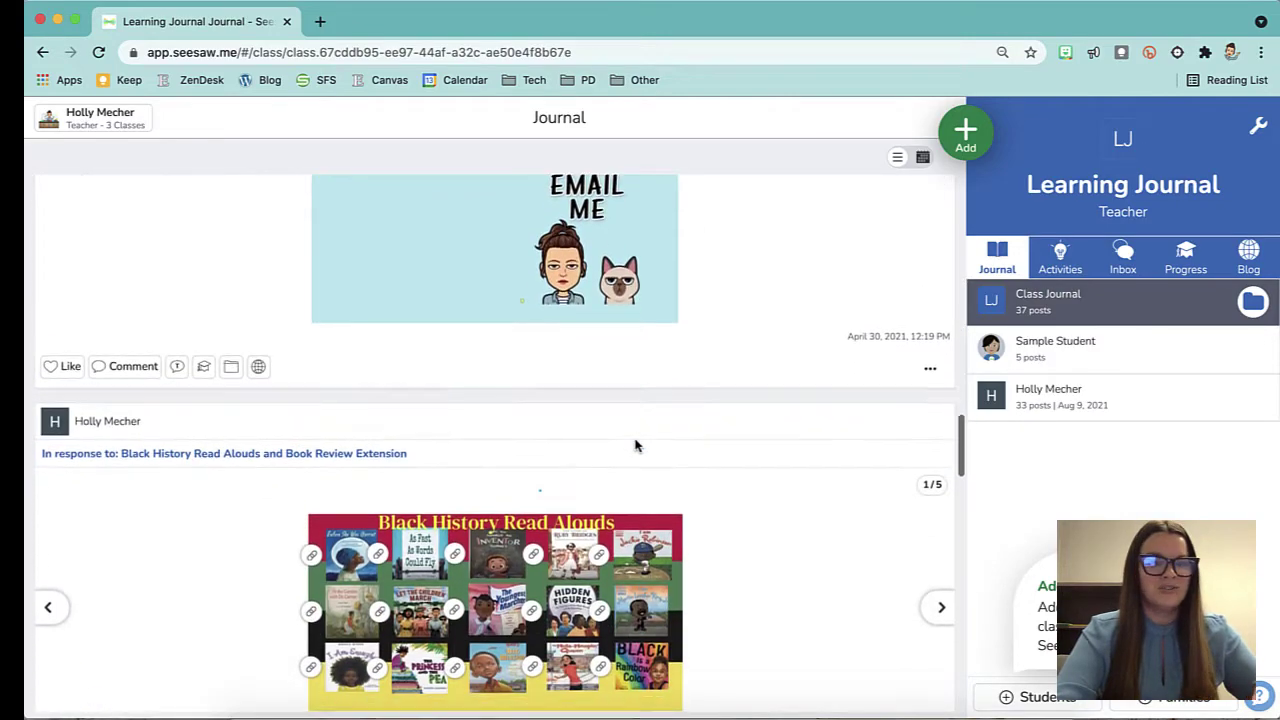
pyautogui.scroll(-15, 636, 445)
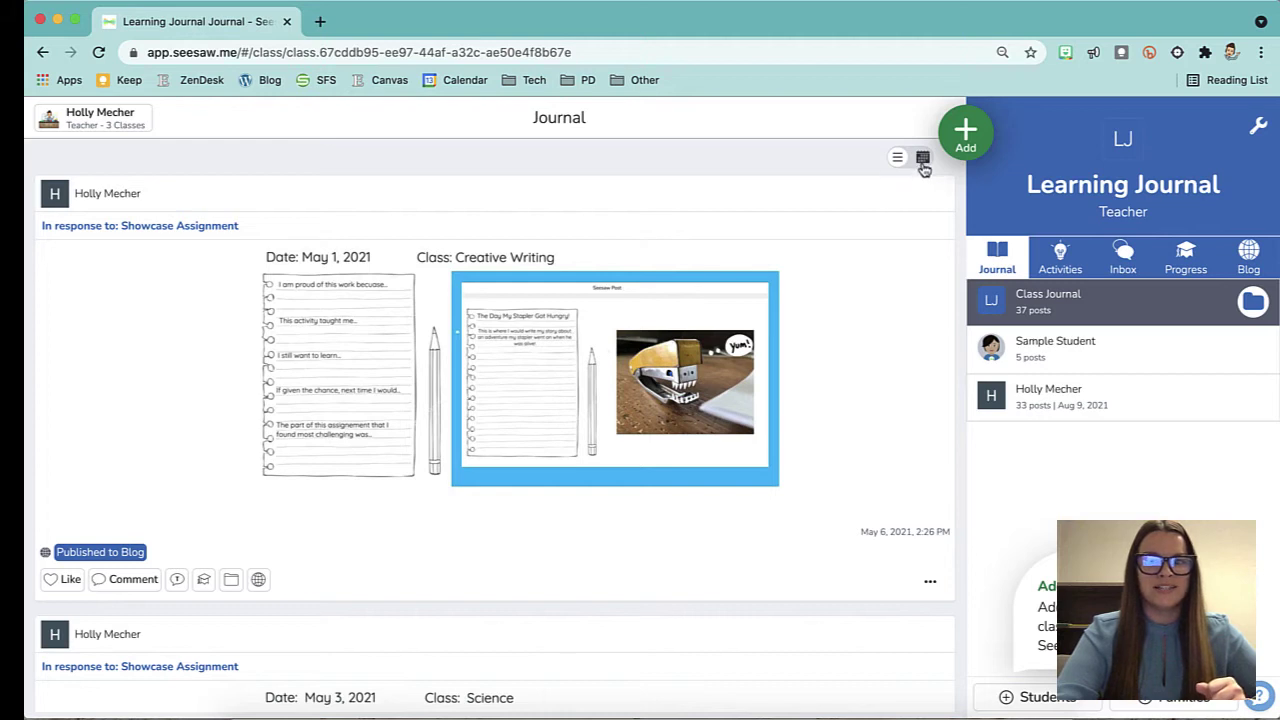
pyautogui.click(923, 160)
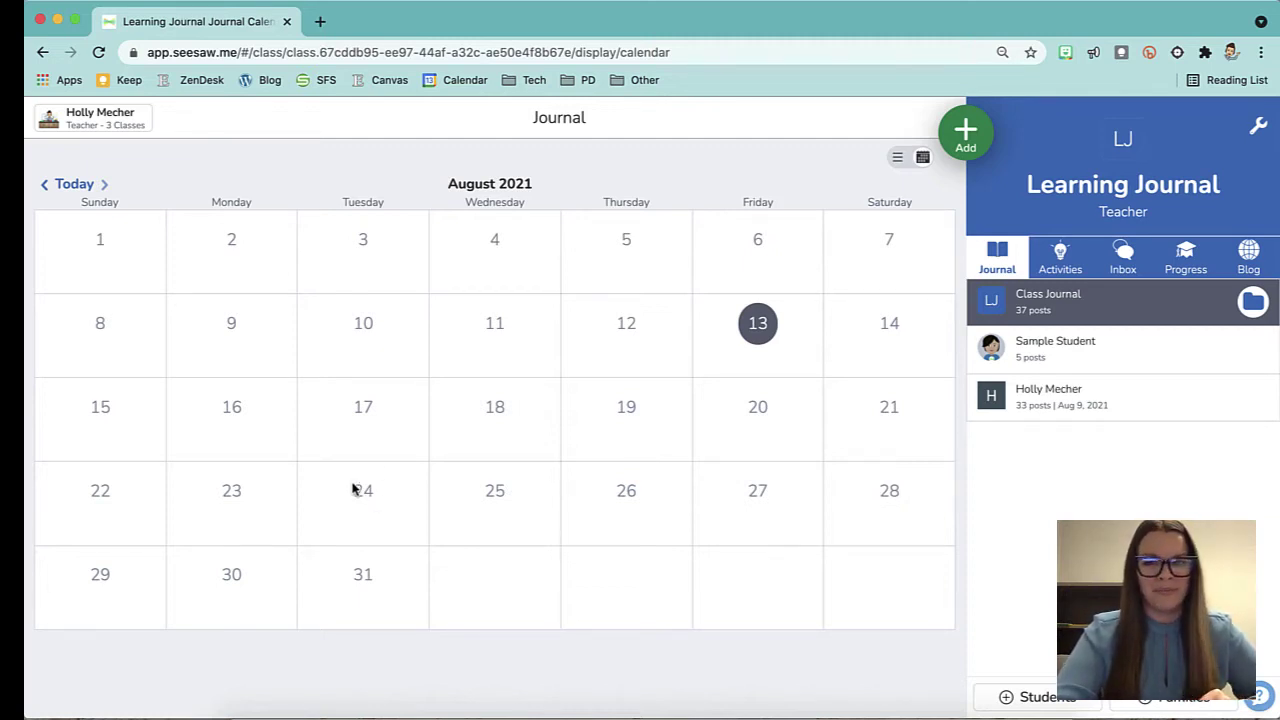
pyautogui.click(897, 162)
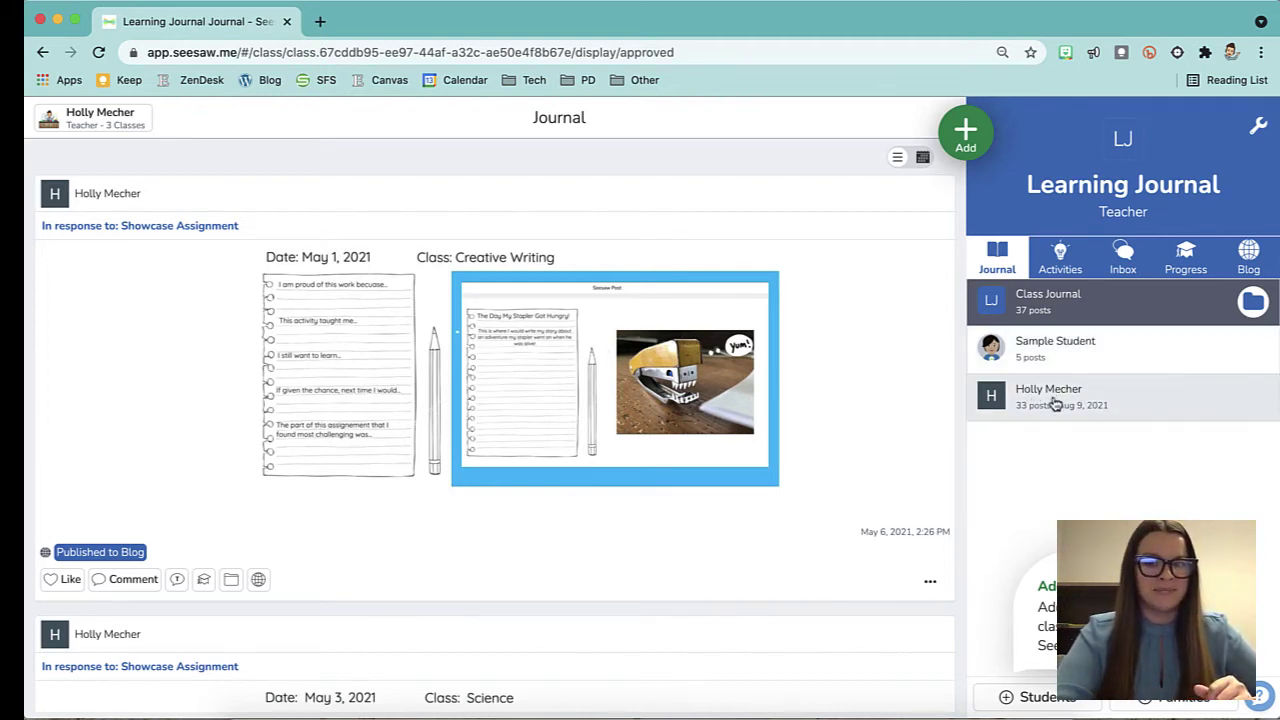
# Filter the class journal to the teacher's own posts and scroll through them.
pyautogui.click(1160, 402)
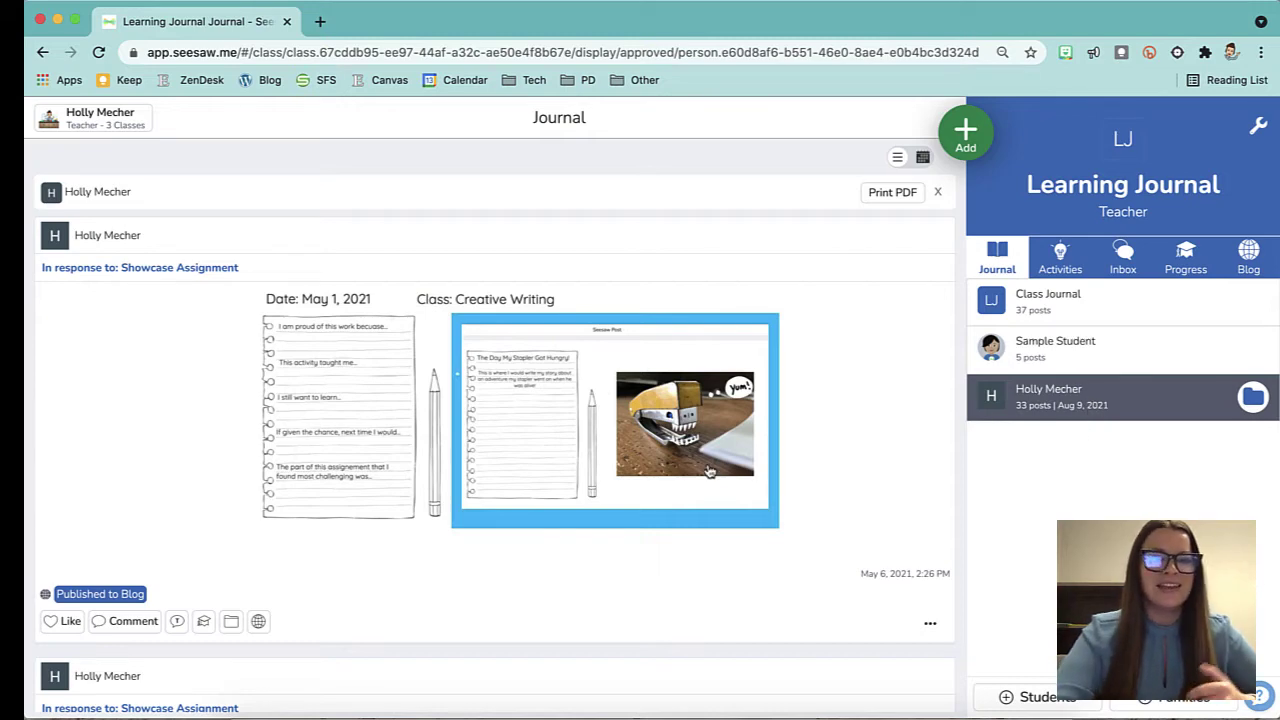
pyautogui.scroll(-4, 706, 469)
pyautogui.scroll(-7, 706, 469)
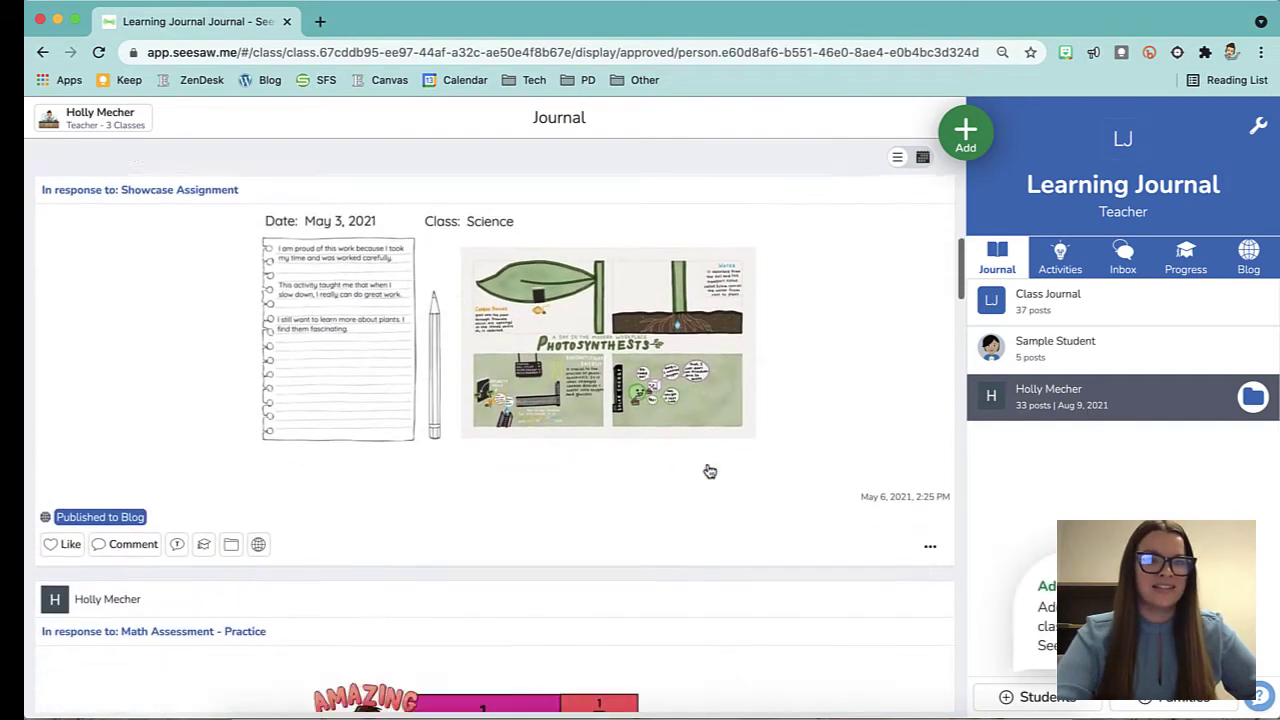
pyautogui.scroll(-5, 706, 469)
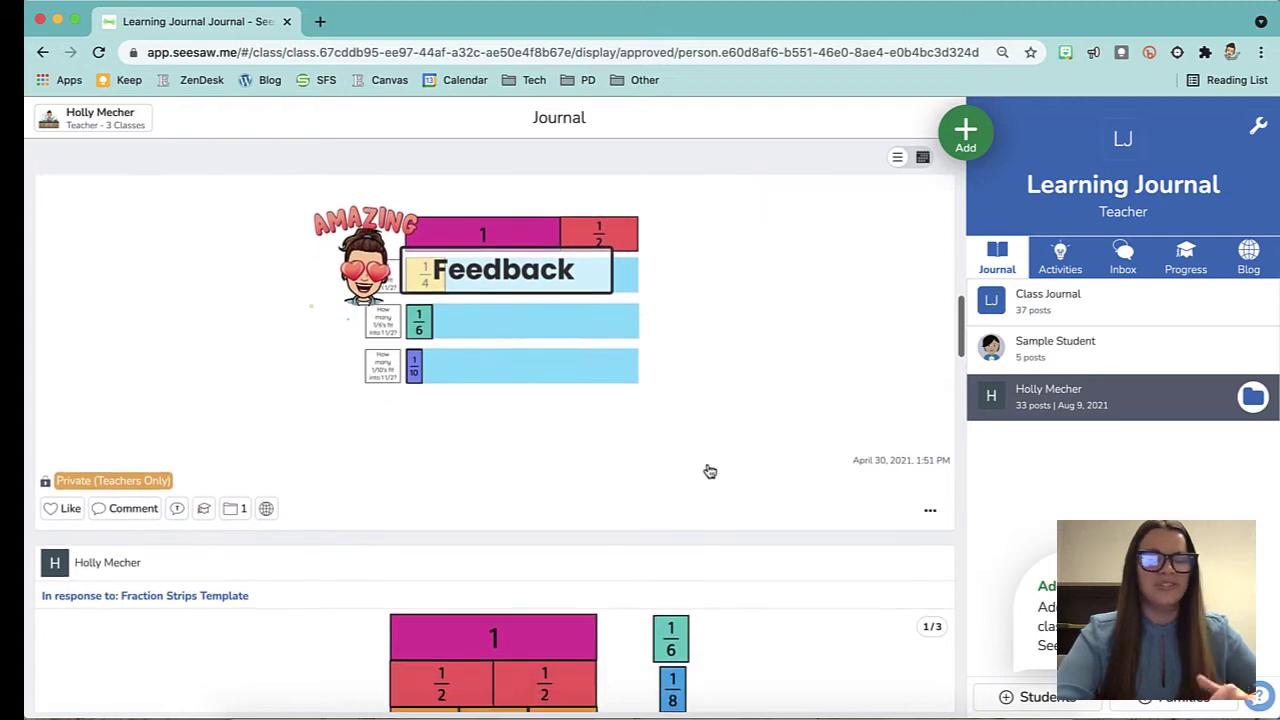
pyautogui.scroll(5, 706, 469)
pyautogui.scroll(8, 706, 469)
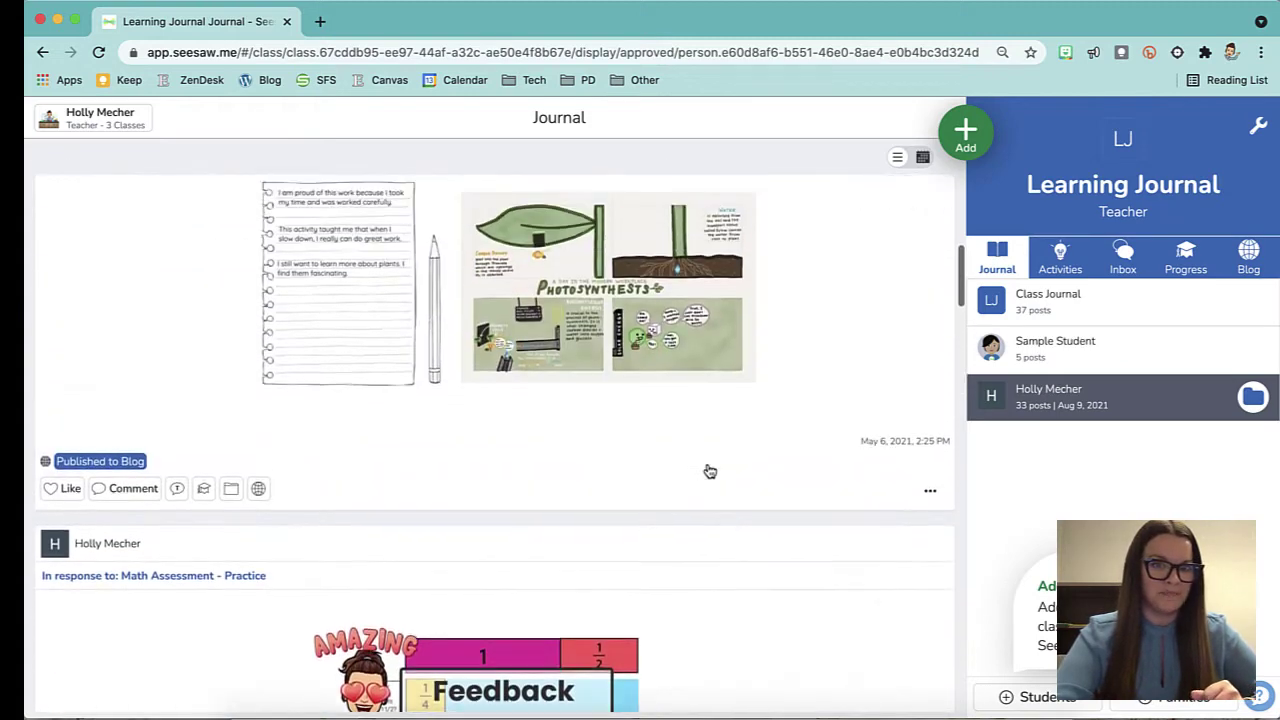
# Switch the journal to Sample Student's 5 posts, starting with the April 29, 2021 drawing.
pyautogui.click(1093, 353)
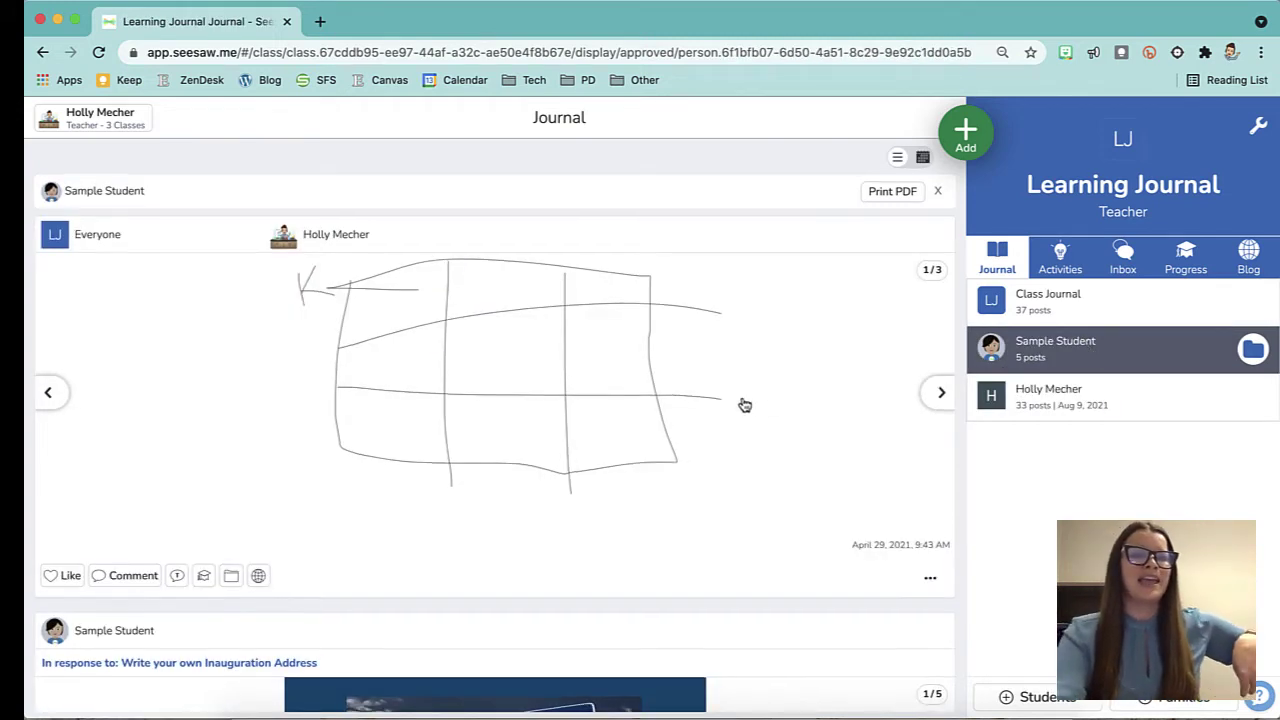
pyautogui.scroll(-5, 744, 404)
pyautogui.scroll(-1, 743, 403)
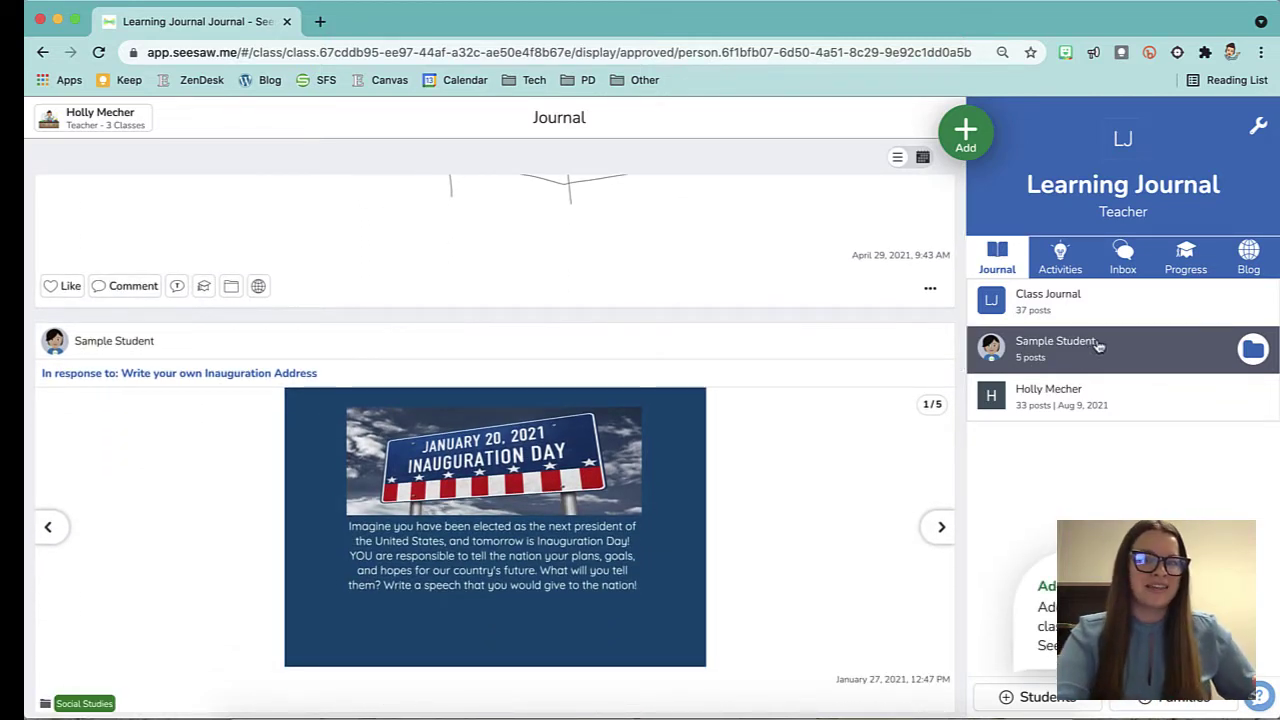
pyautogui.scroll(-10, 615, 540)
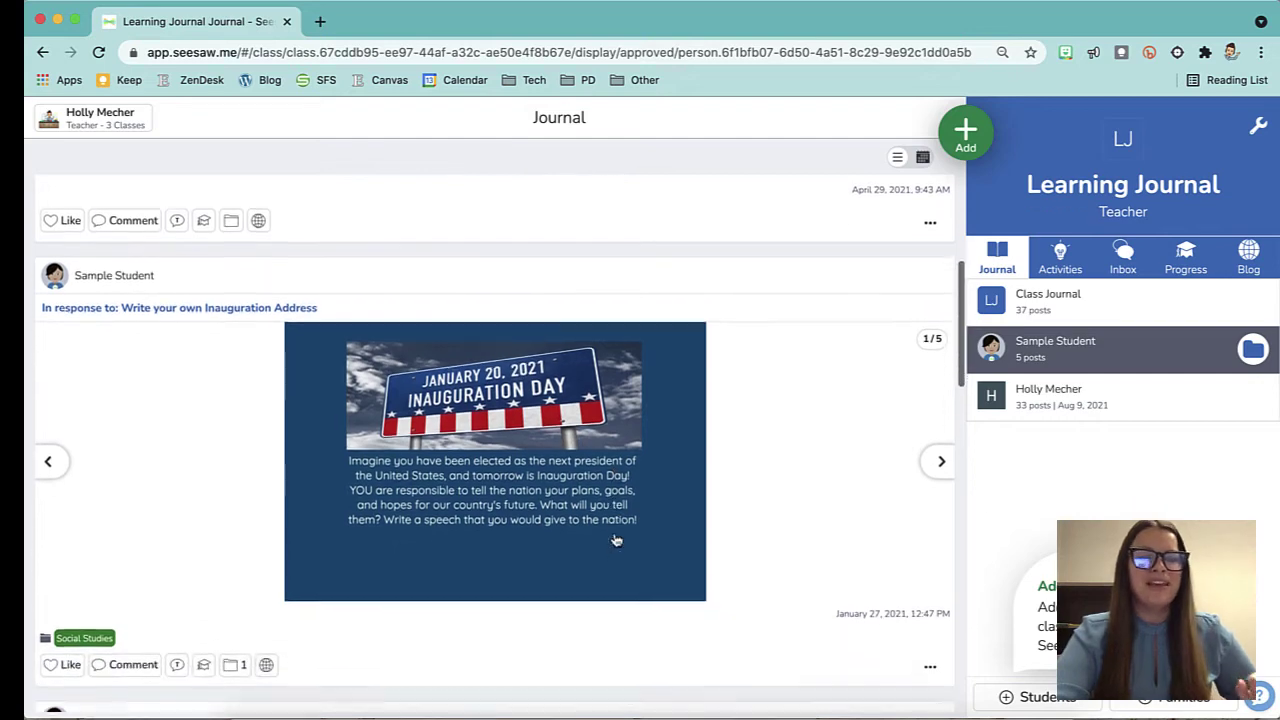
pyautogui.scroll(10, 615, 540)
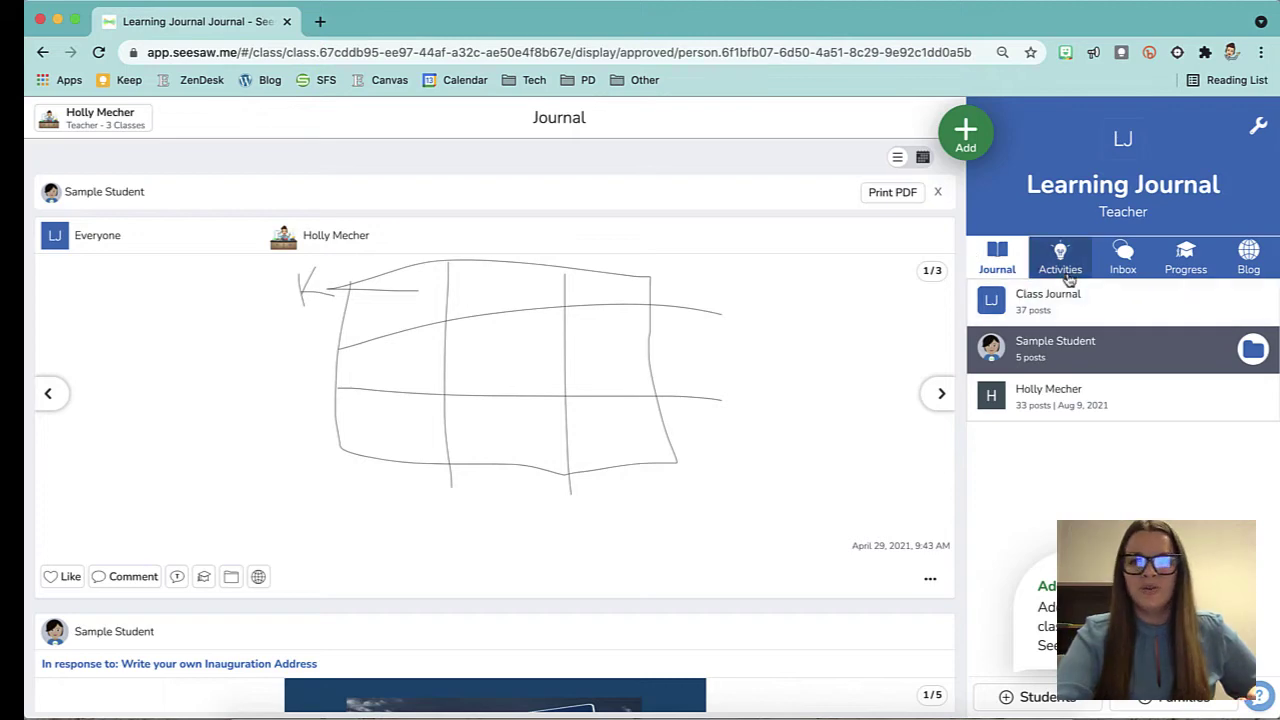
# Check the Showcase Assignment details under Activities, then show the empty Scheduled list.
pyautogui.click(1066, 270)
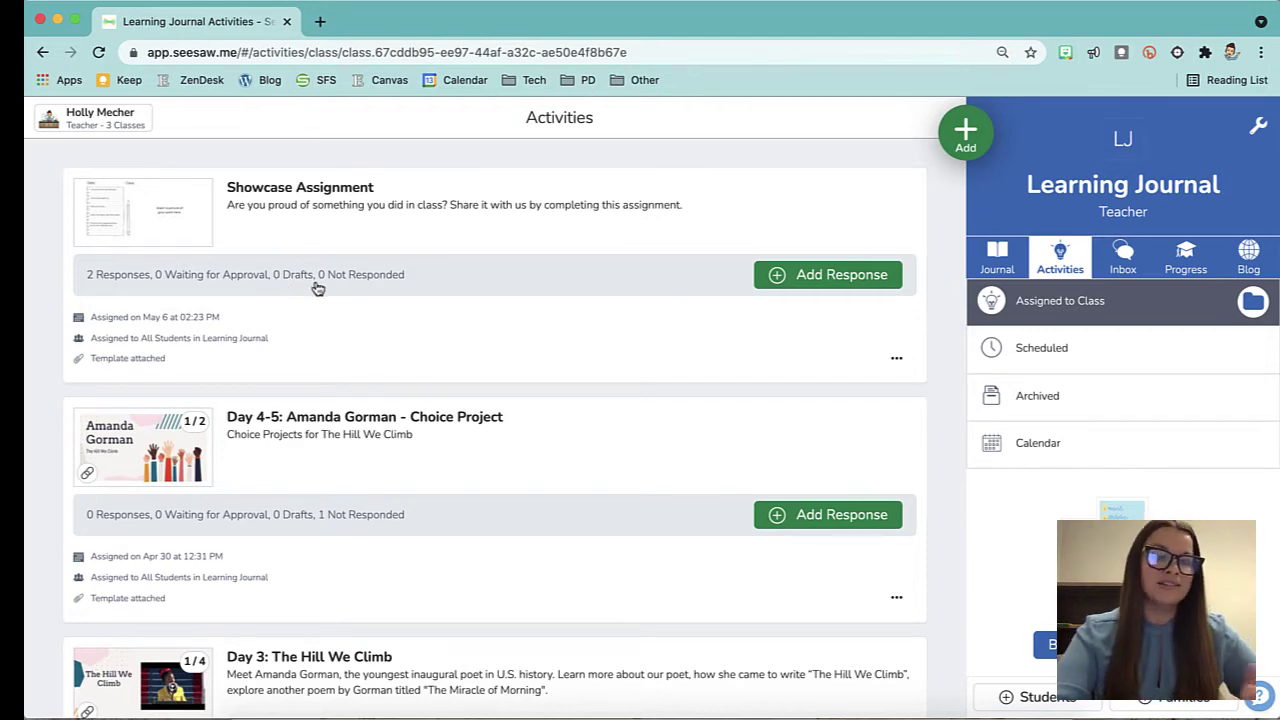
pyautogui.click(294, 278)
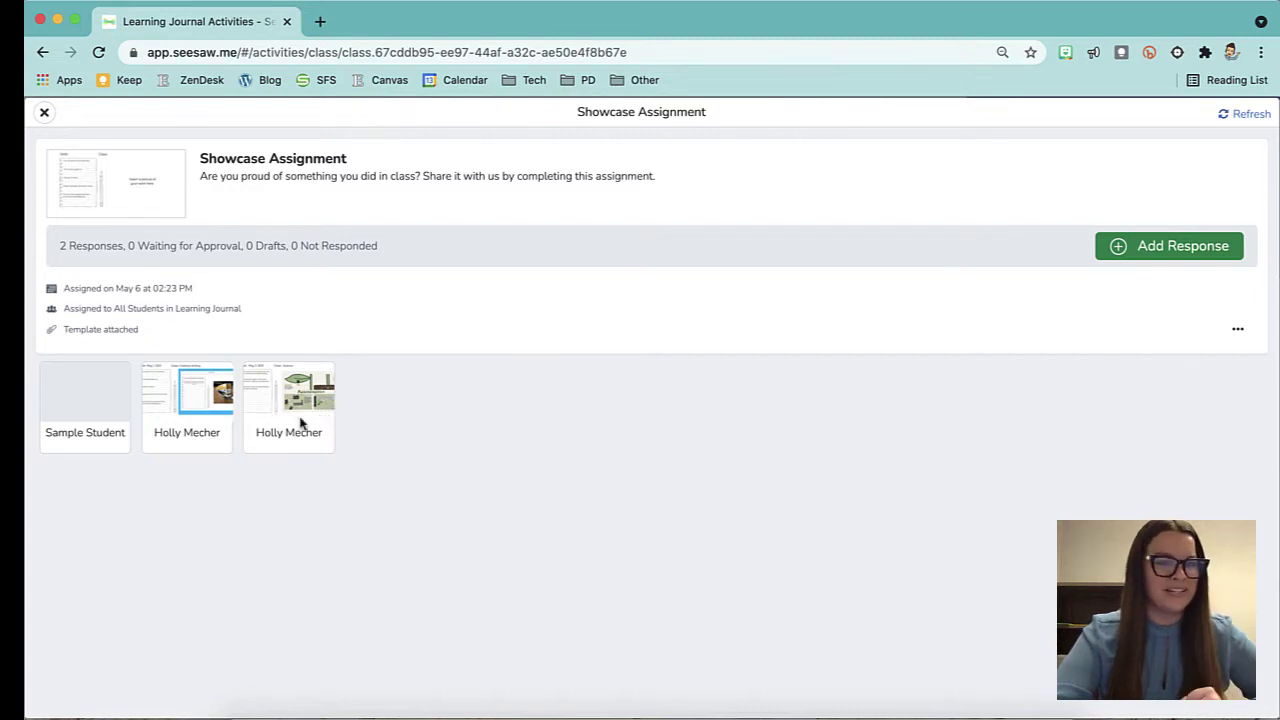
pyautogui.click(44, 113)
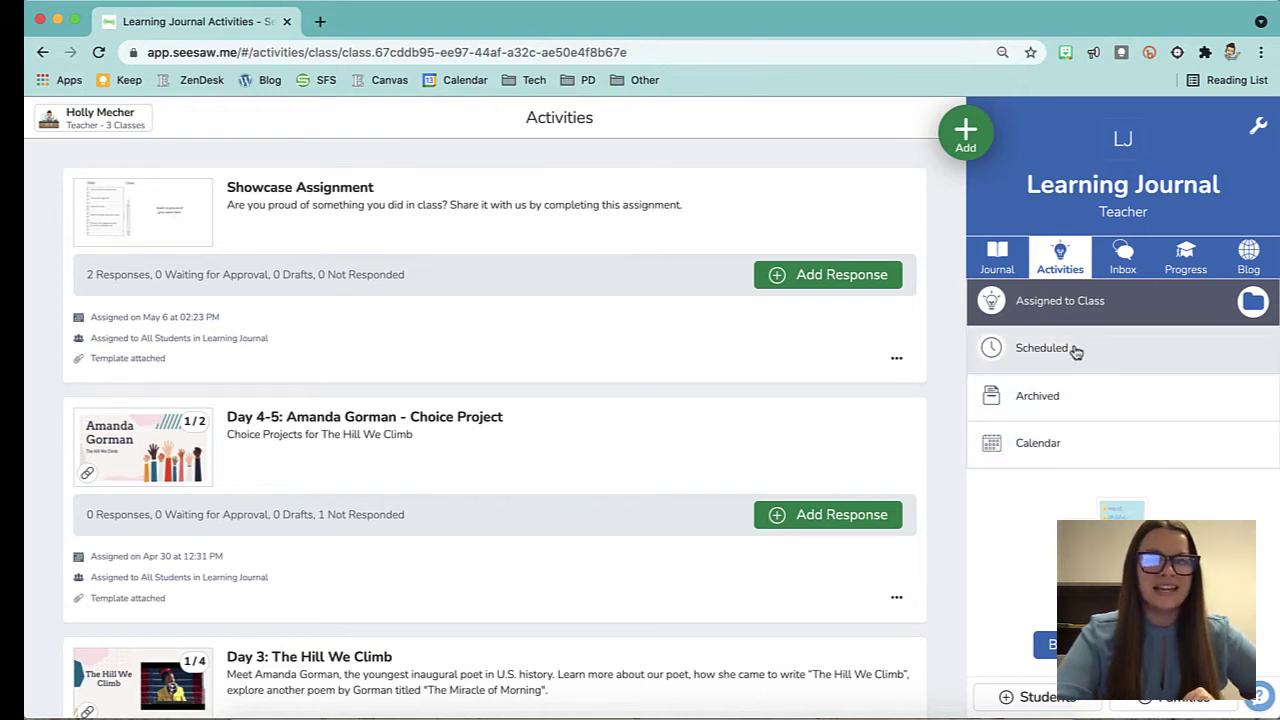
pyautogui.click(1094, 354)
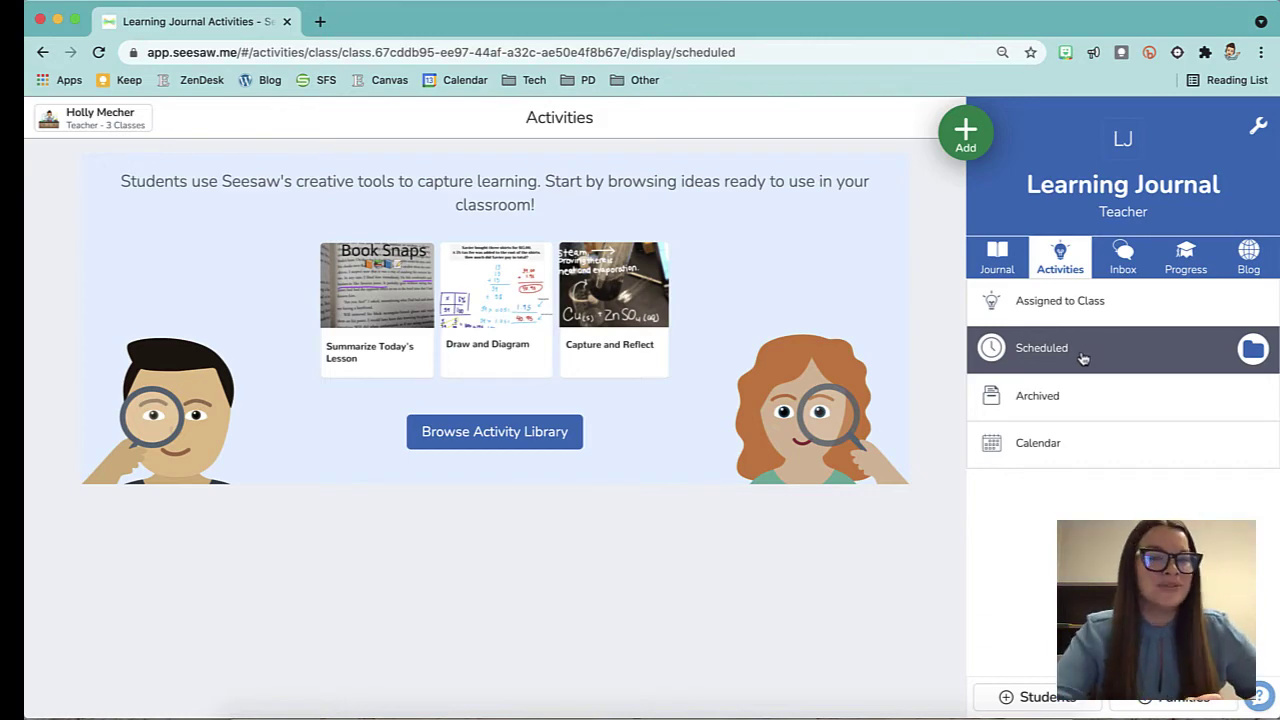
# Look at Archived activities, then show the empty August 2021 activity calendar.
pyautogui.click(1108, 408)
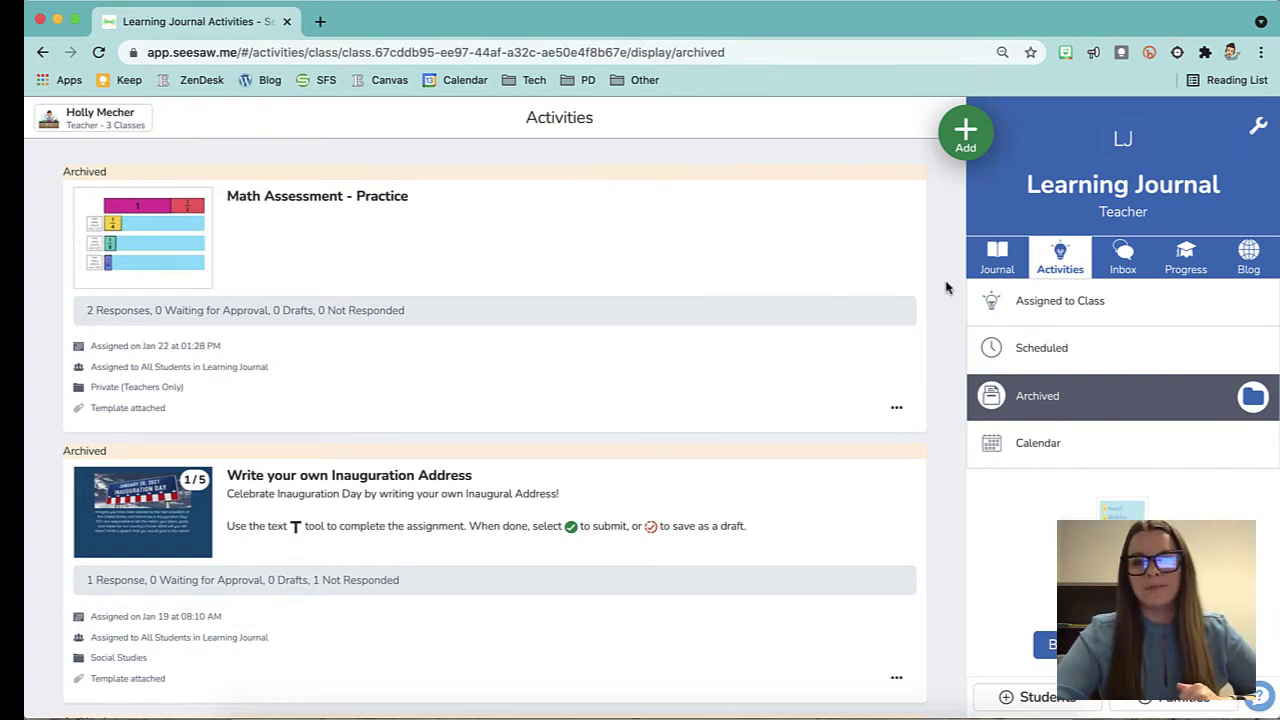
pyautogui.click(1049, 458)
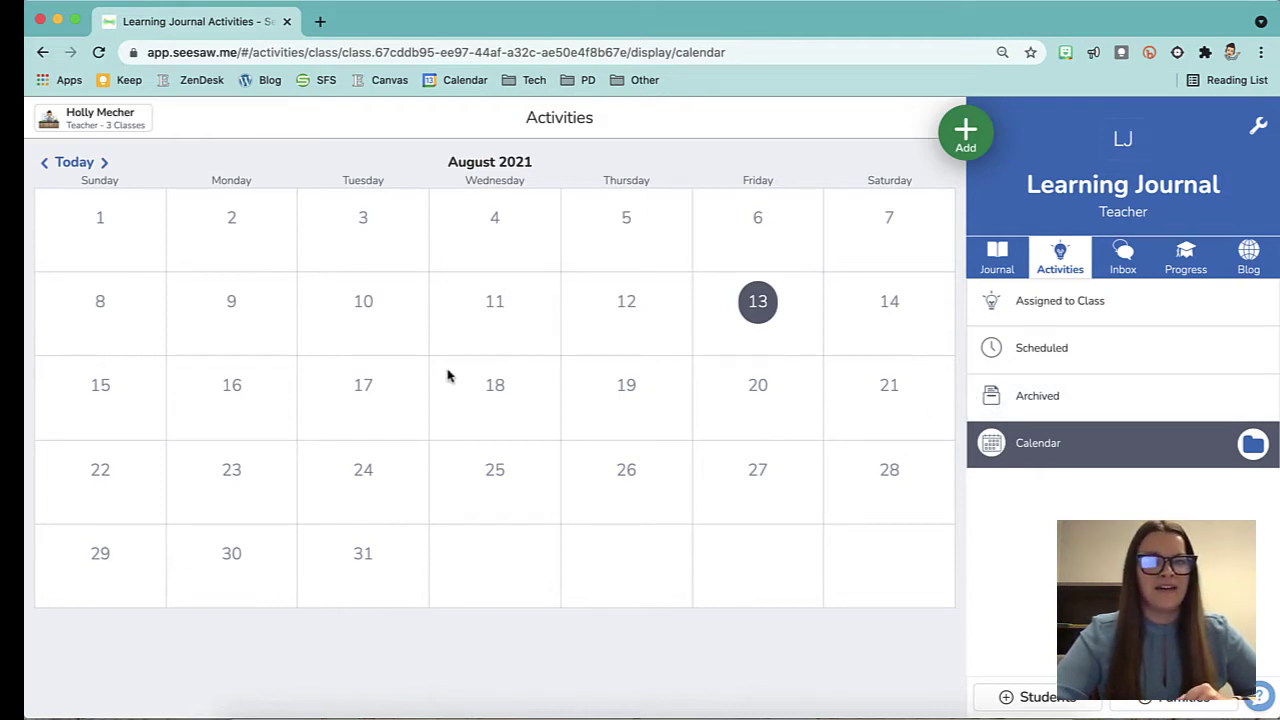
pyautogui.click(45, 163)
pyautogui.click(45, 163)
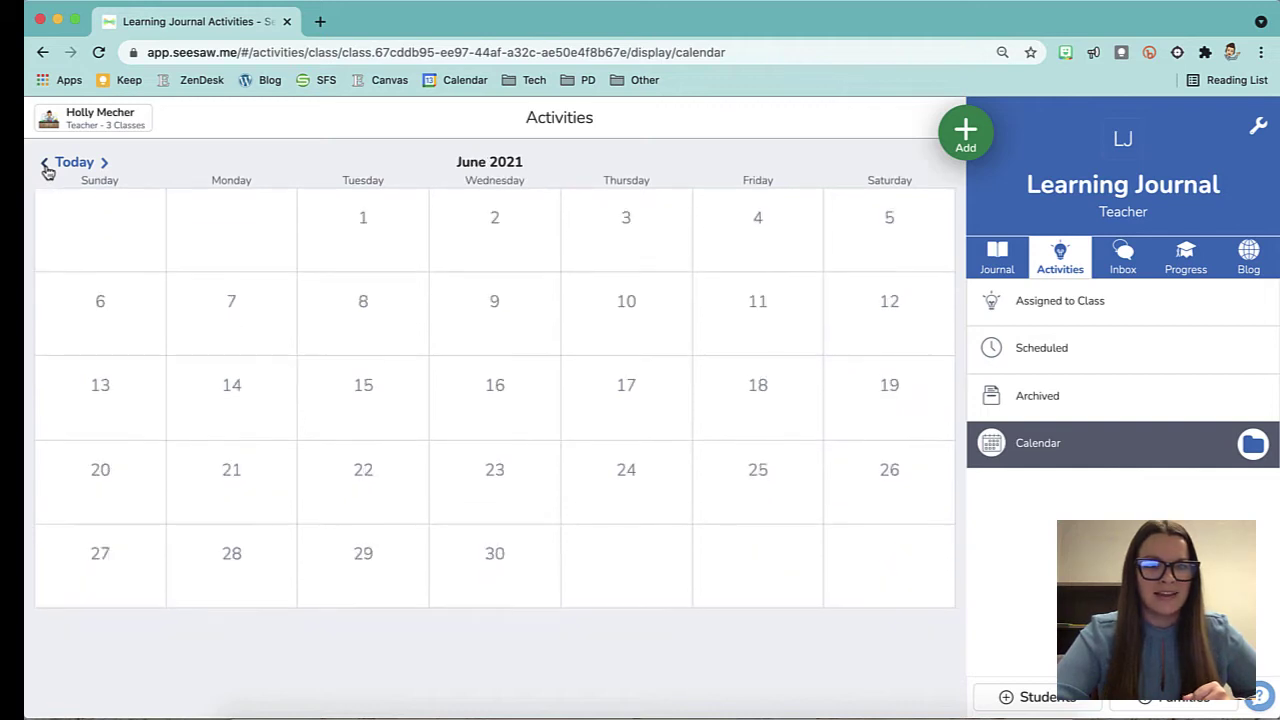
pyautogui.click(45, 163)
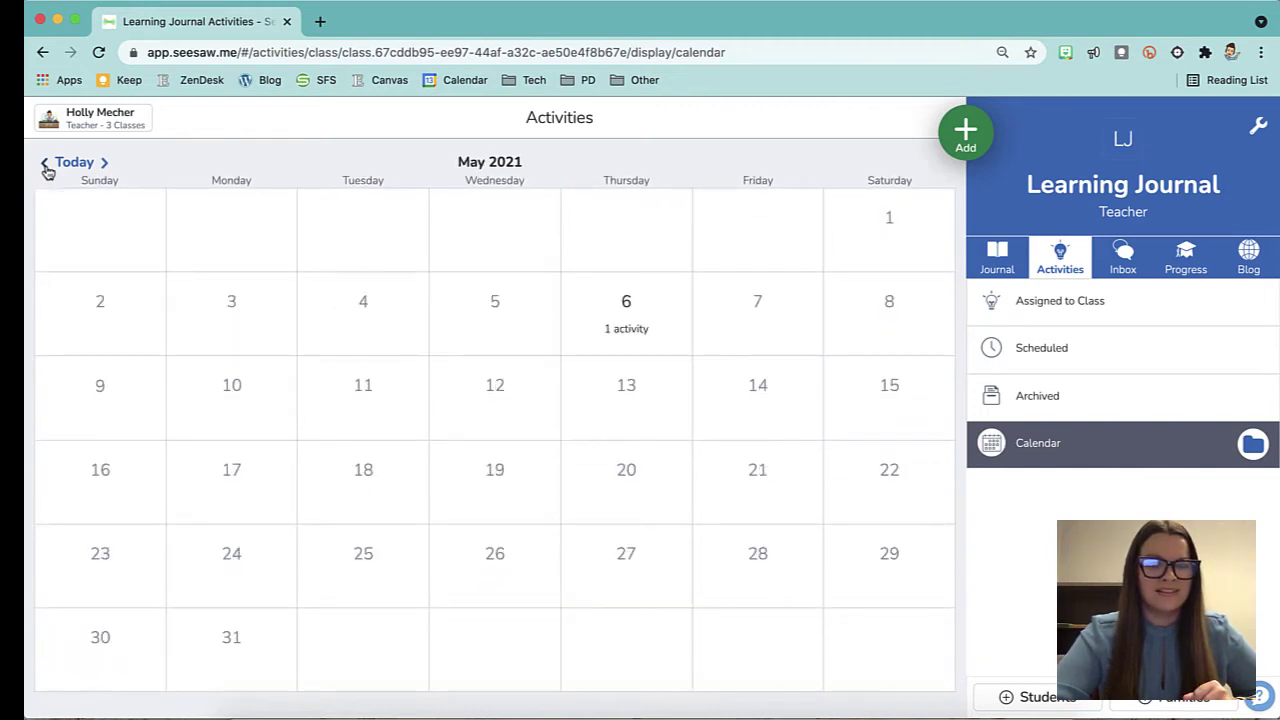
pyautogui.click(45, 165)
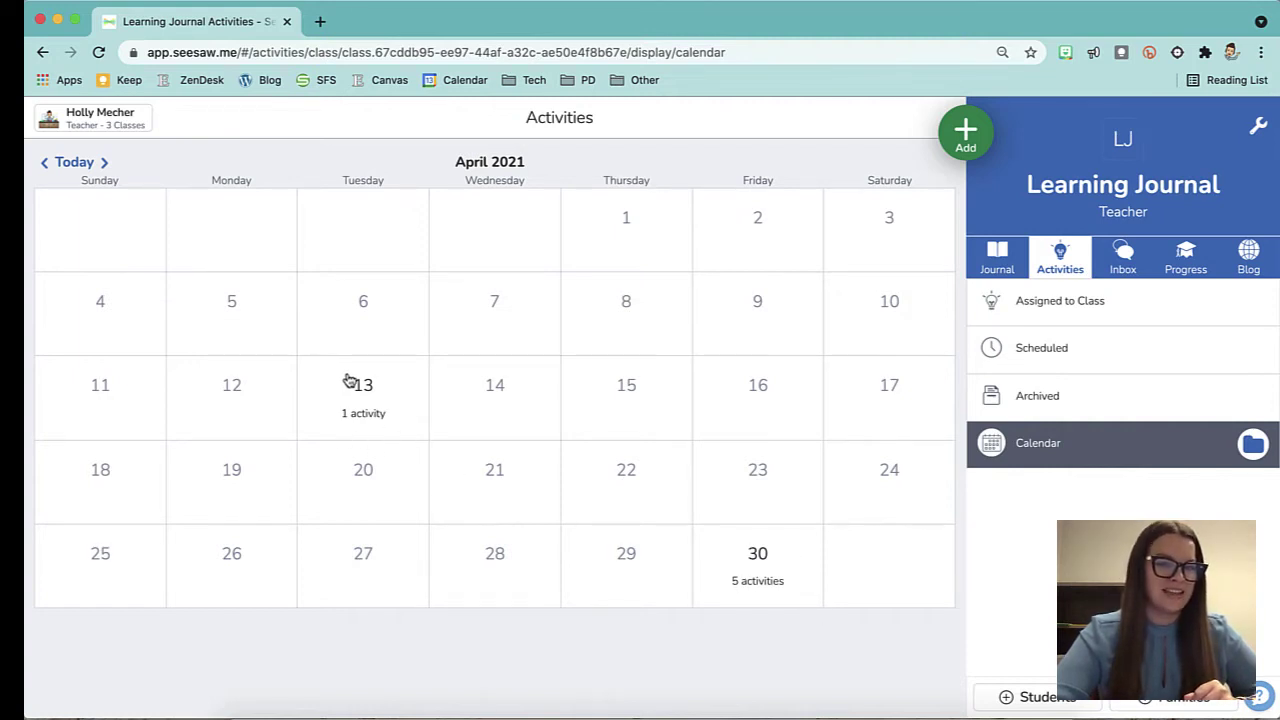
pyautogui.click(365, 424)
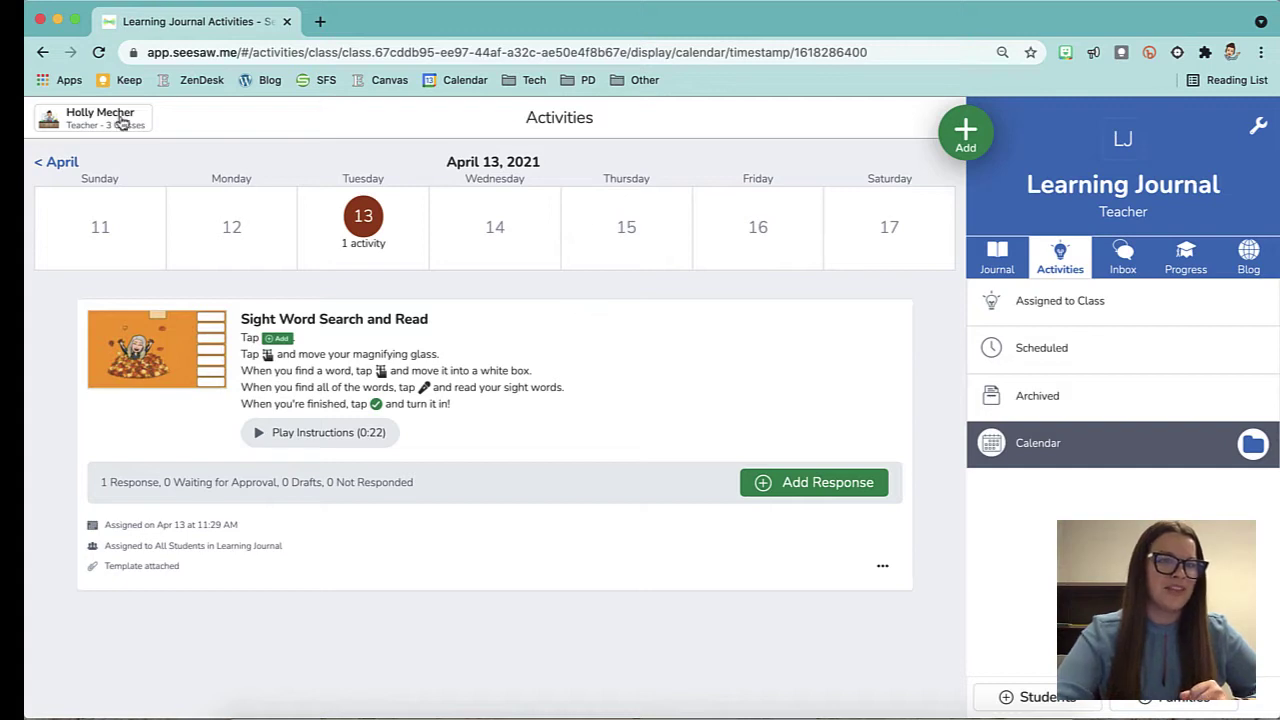
pyautogui.click(60, 167)
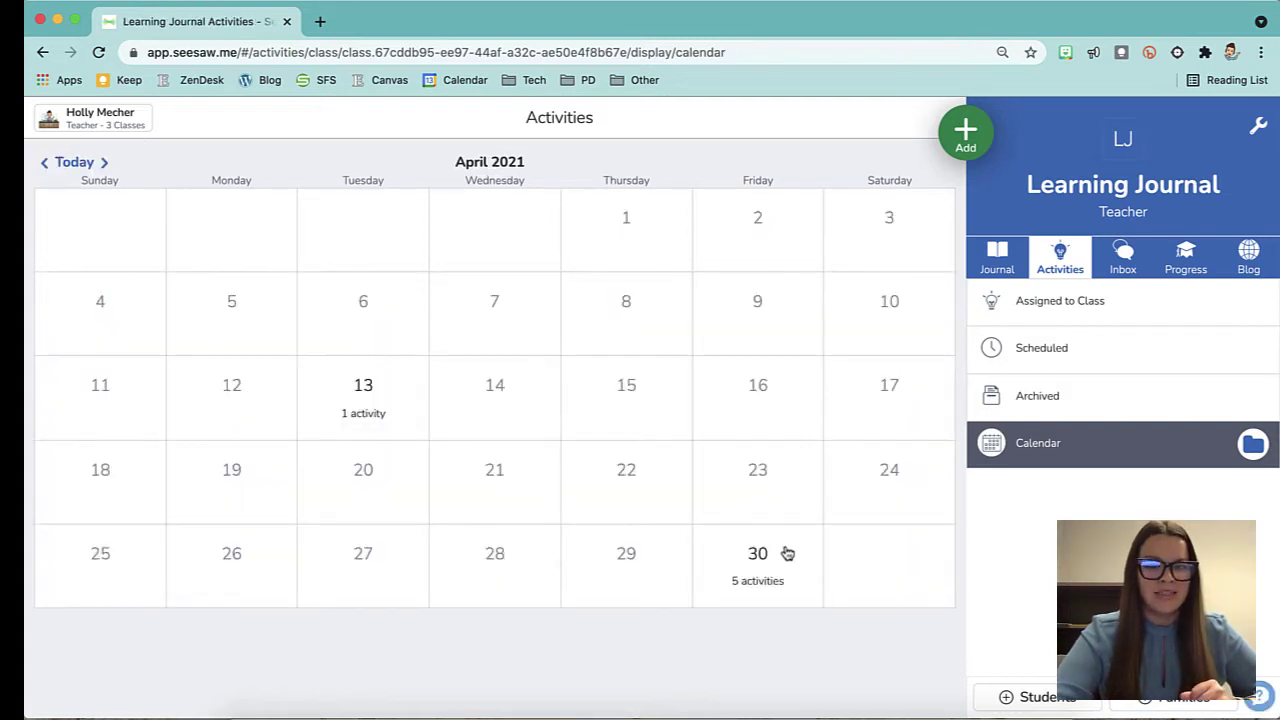
pyautogui.click(767, 587)
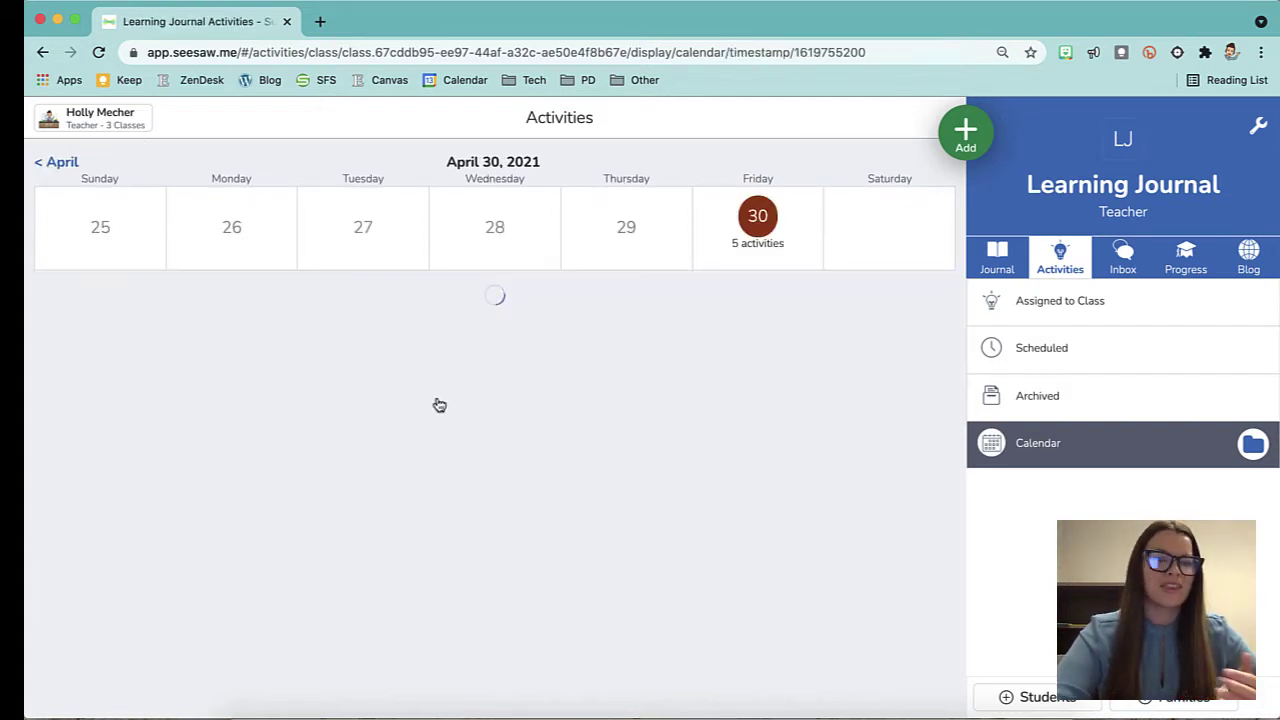
pyautogui.scroll(-2, 500, 480)
pyautogui.scroll(-6, 535, 533)
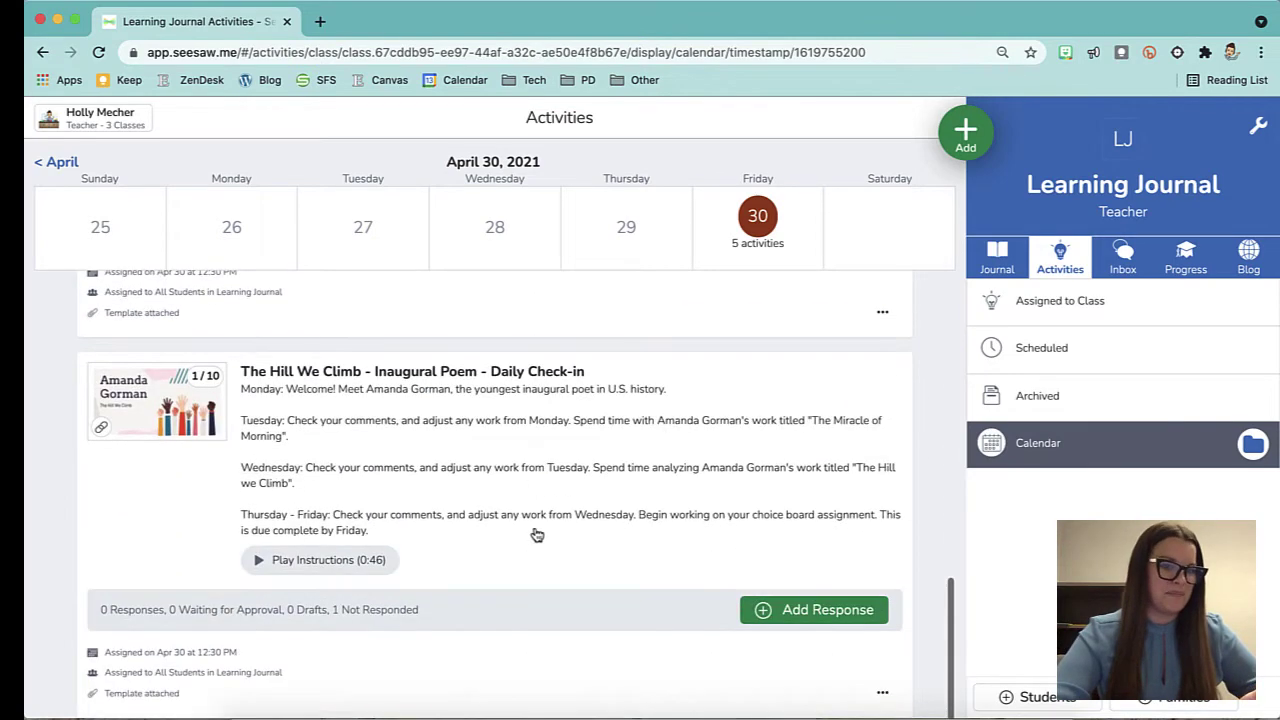
pyautogui.scroll(9, 535, 533)
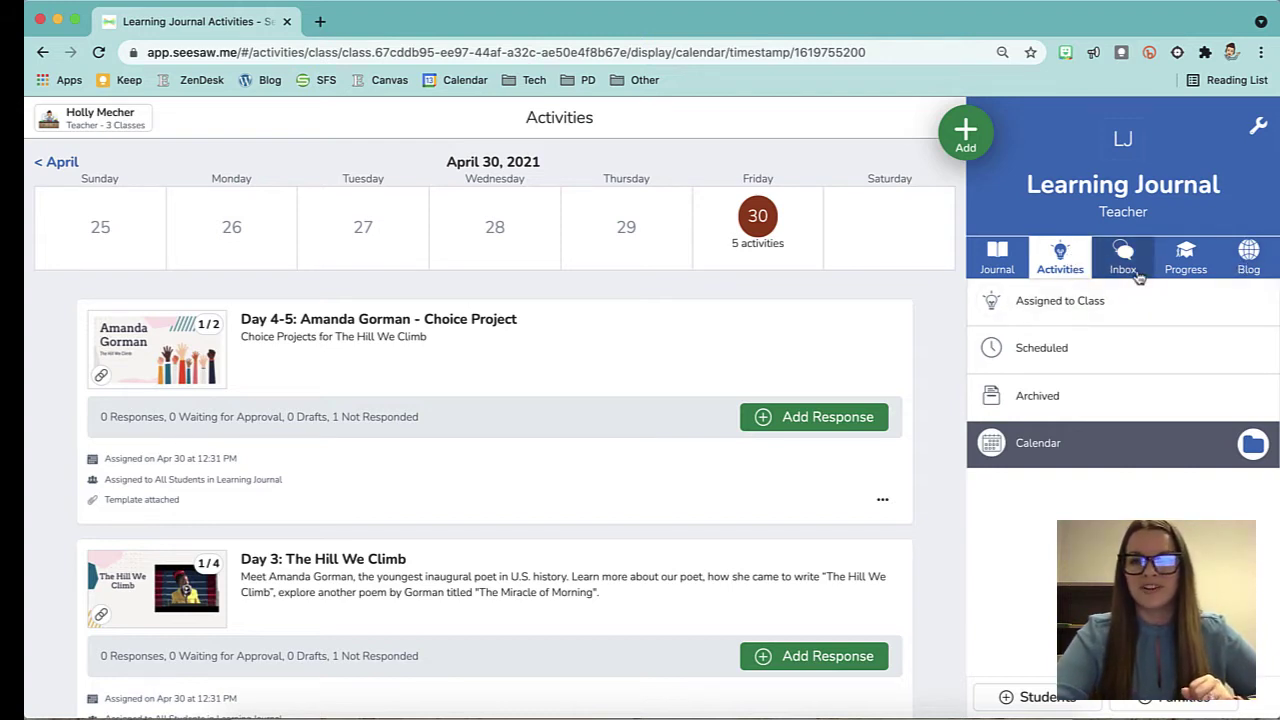
# In the Inbox, browse Family, School and then Student Announcements with its Practice Announcement.
pyautogui.click(1120, 259)
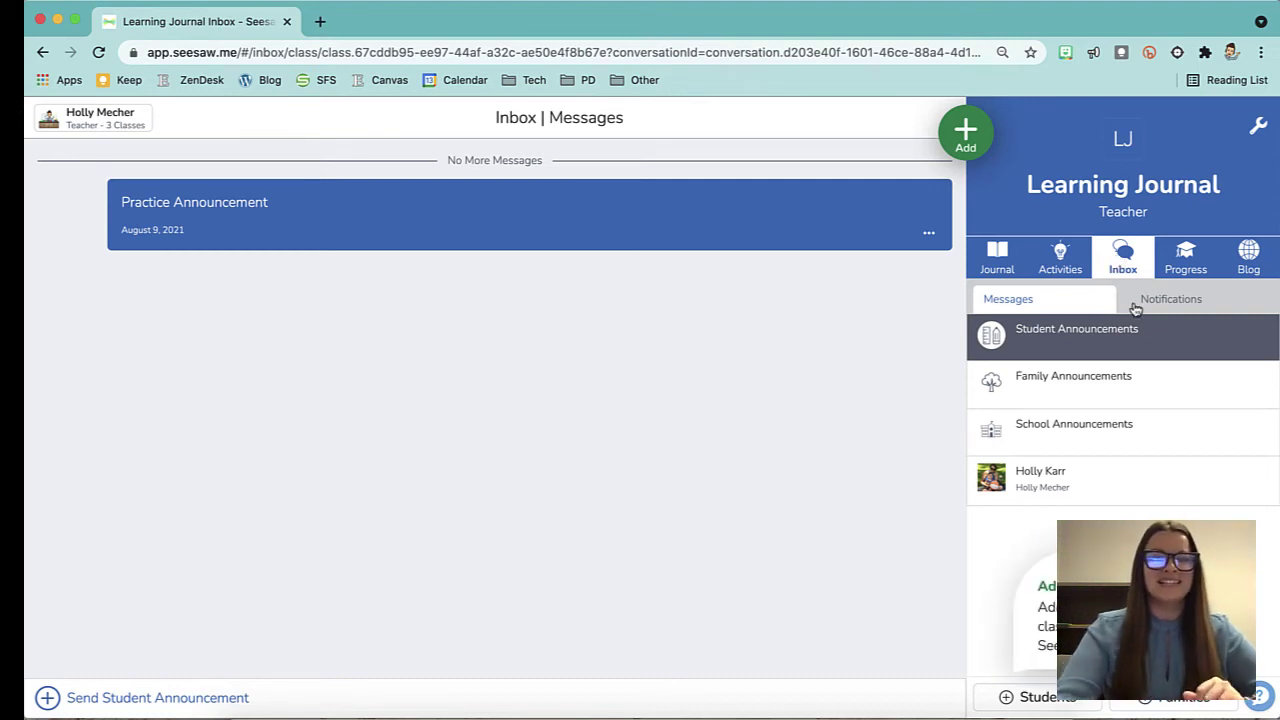
pyautogui.click(1151, 387)
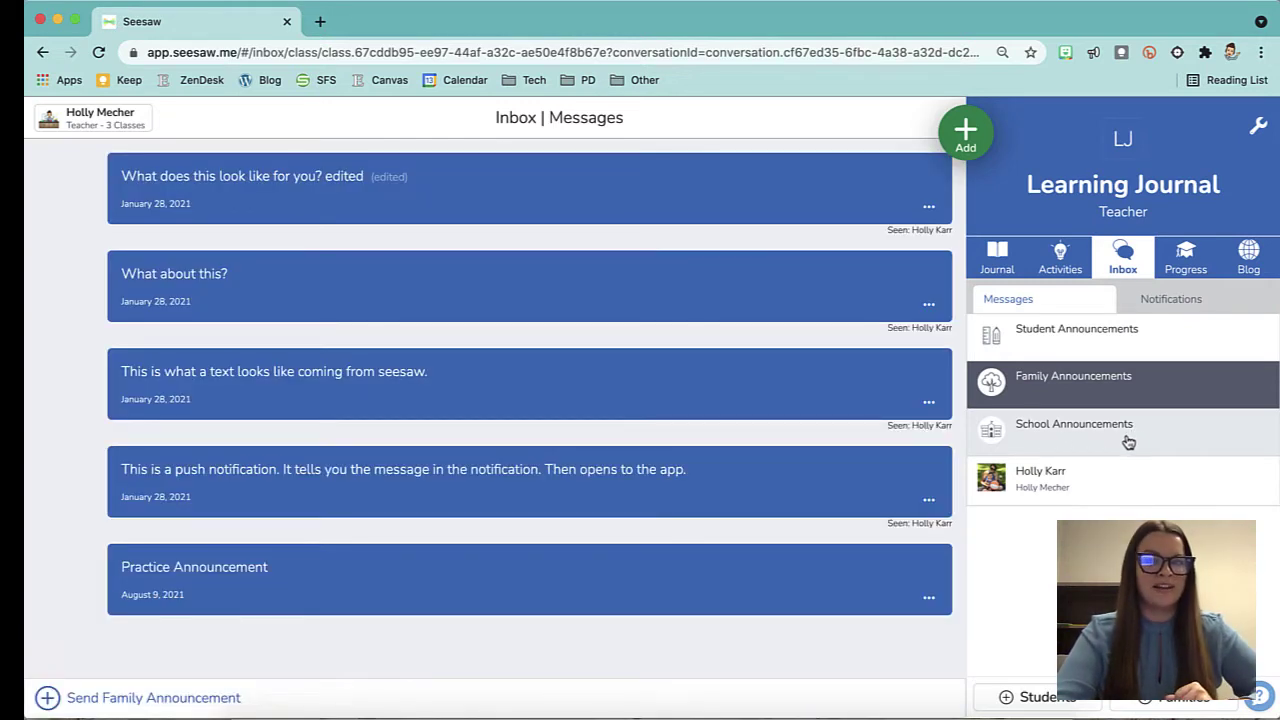
pyautogui.click(1128, 442)
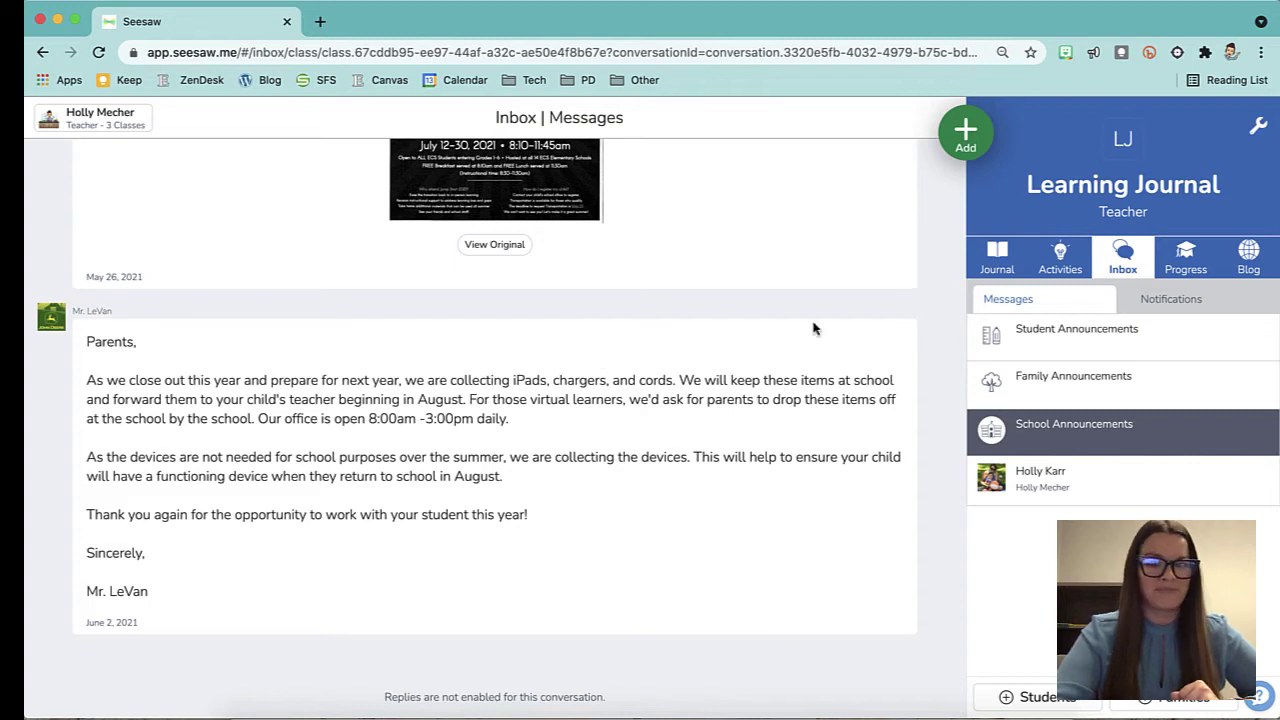
pyautogui.click(1148, 346)
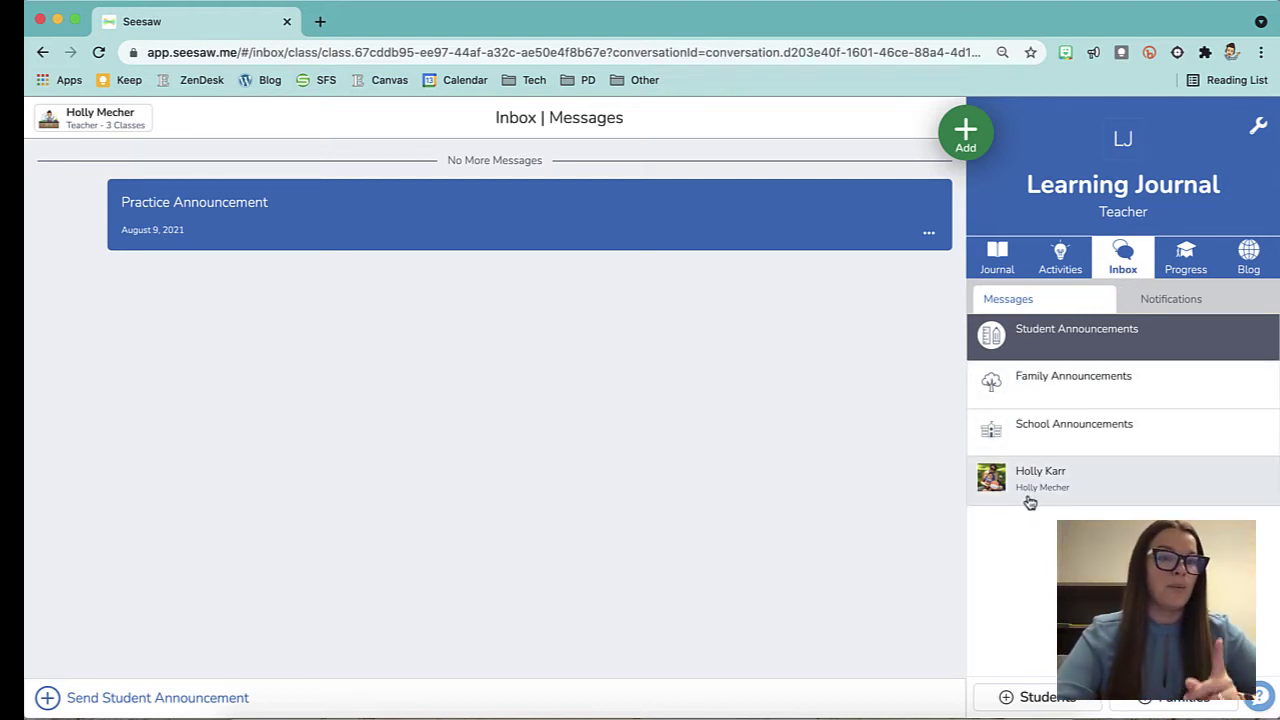
# Open the private thread with the student and scroll back to the January 28, 2021 messages.
pyautogui.click(1134, 492)
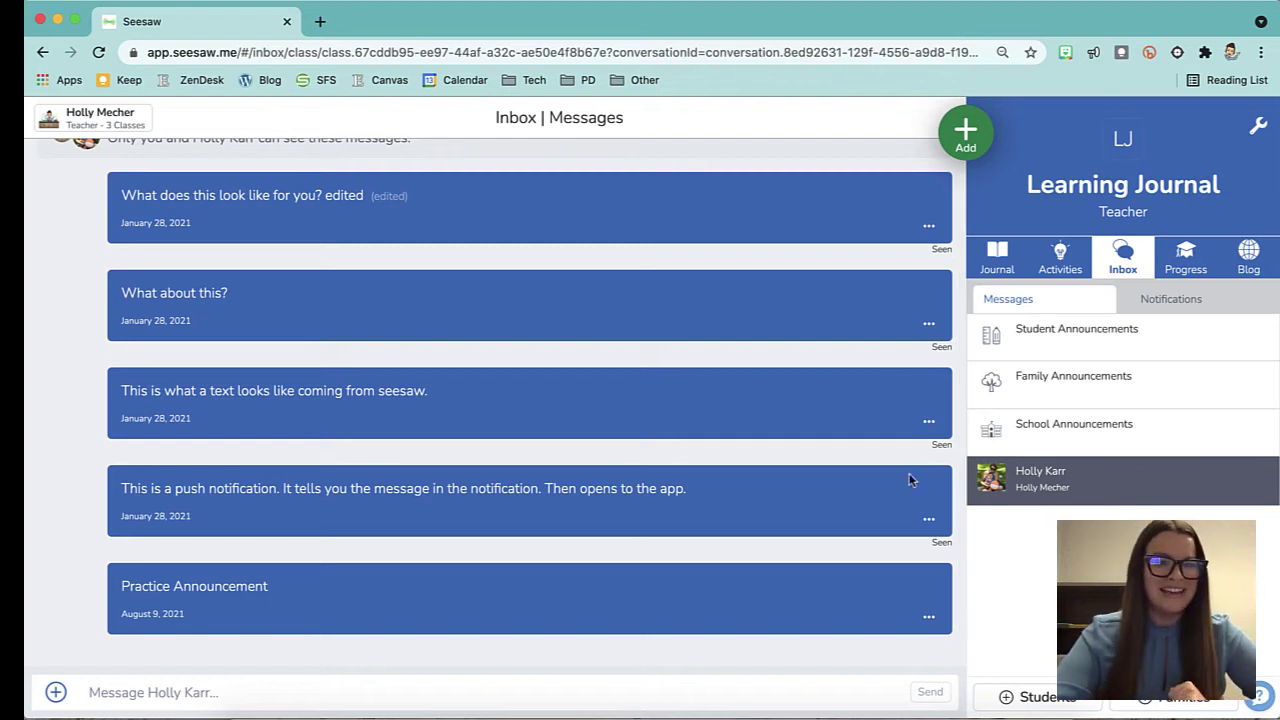
pyautogui.scroll(3, 482, 318)
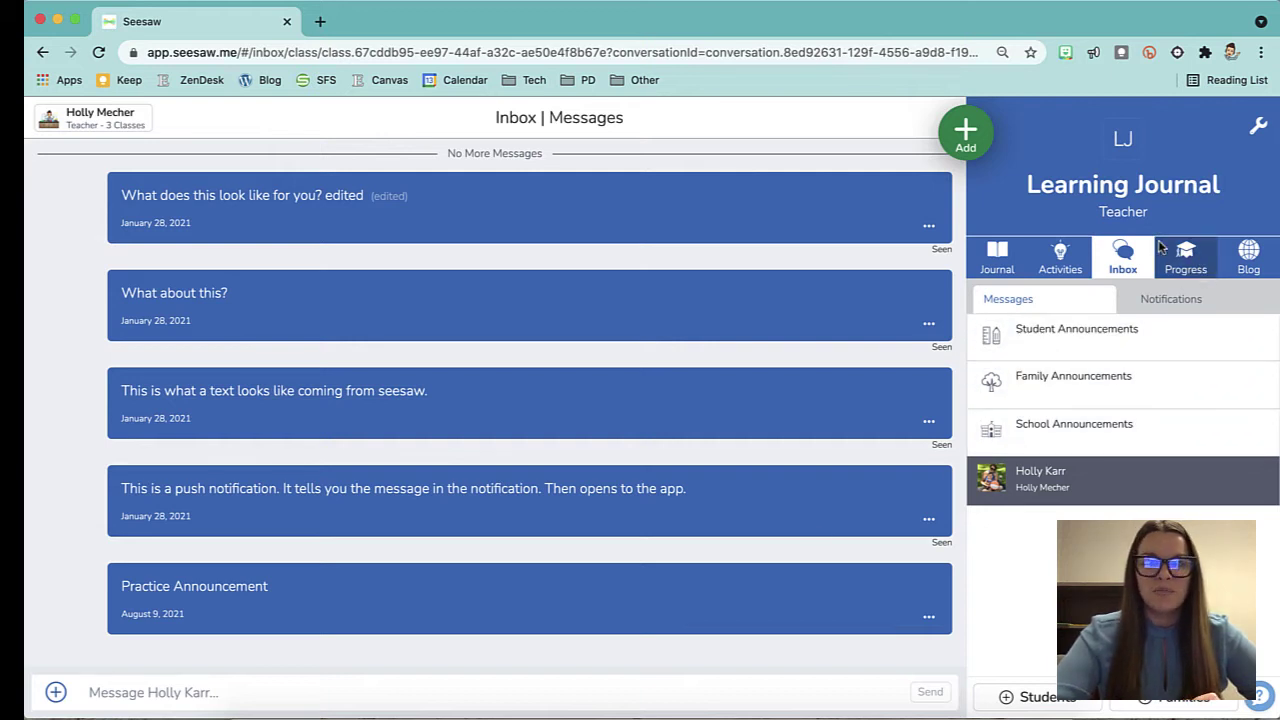
# Open the Progress dashboard and step back week by week to Apr 25 – May 1.
pyautogui.click(1190, 266)
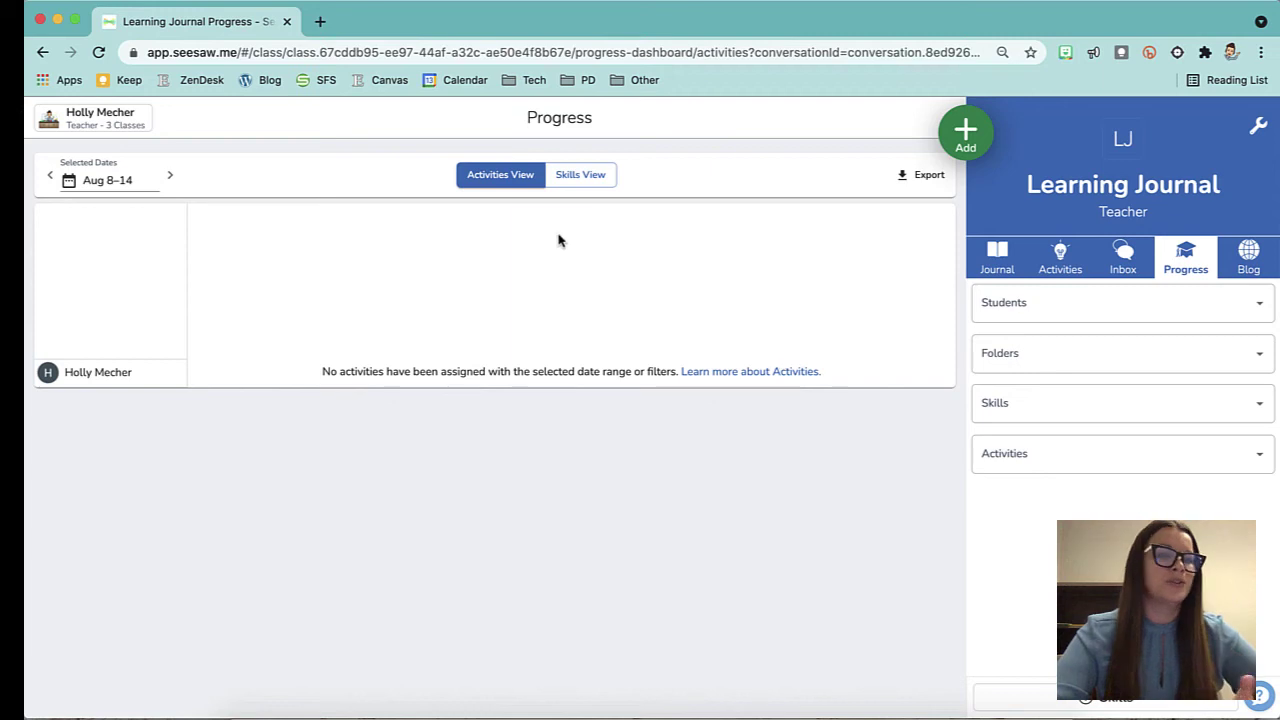
pyautogui.click(49, 177)
pyautogui.click(49, 178)
pyautogui.click(49, 178)
pyautogui.click(49, 178)
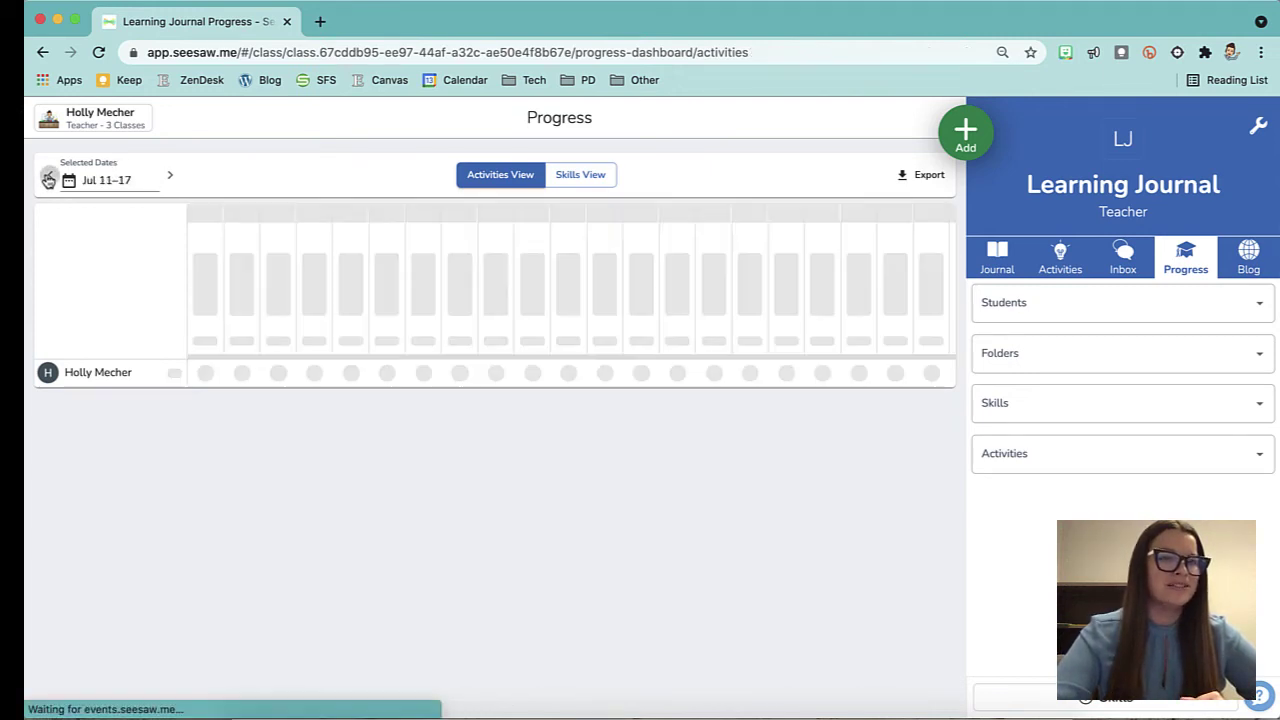
pyautogui.click(48, 178)
pyautogui.click(48, 178)
pyautogui.click(48, 178)
pyautogui.click(48, 178)
pyautogui.click(48, 178)
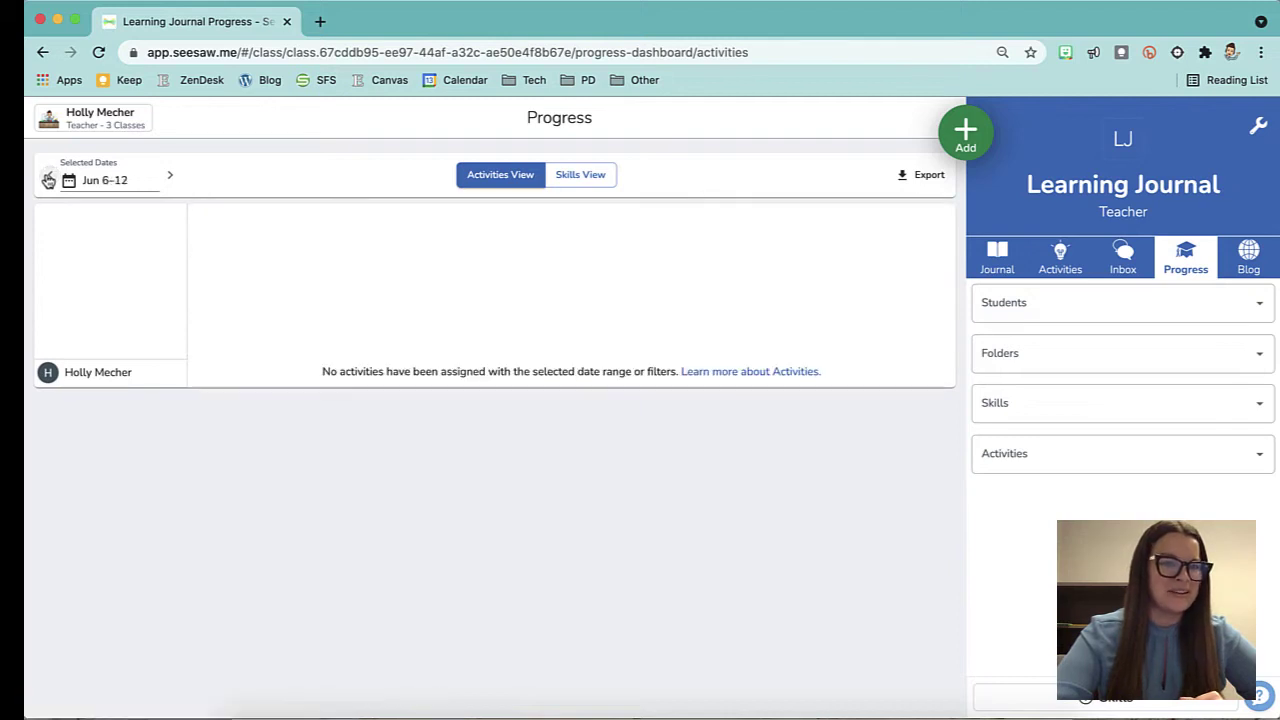
pyautogui.click(48, 178)
pyautogui.click(48, 178)
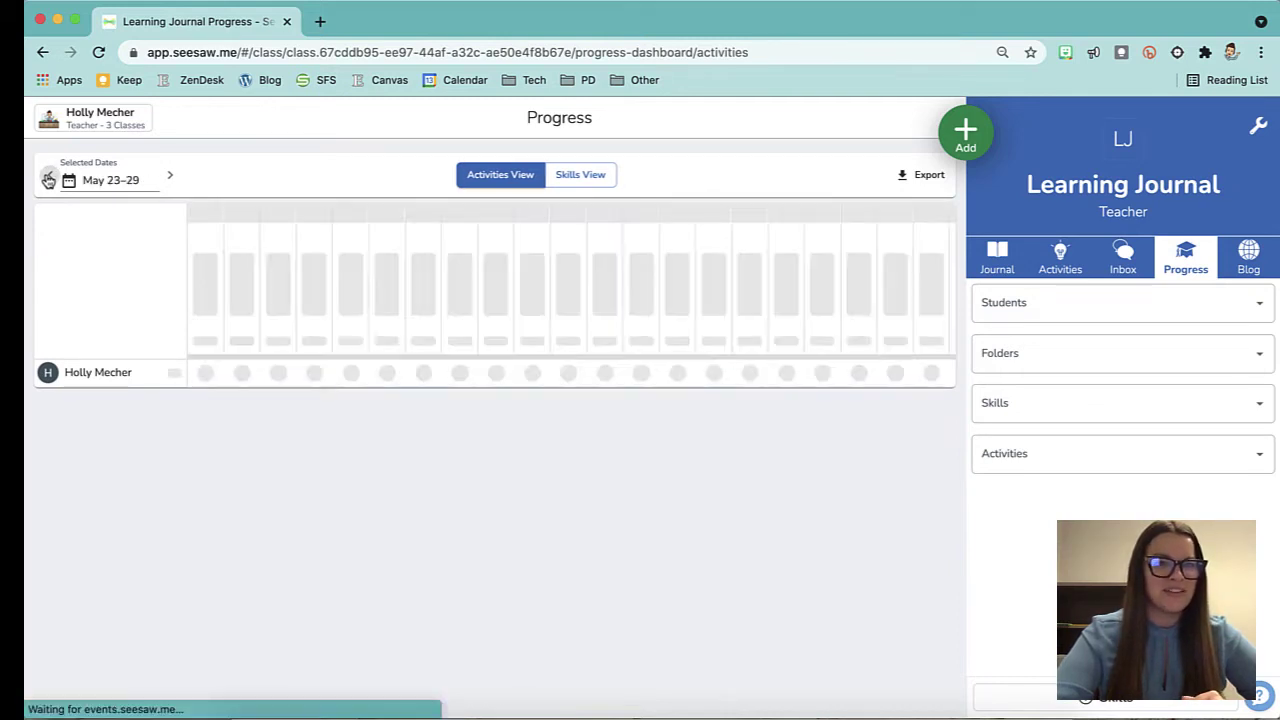
pyautogui.click(48, 178)
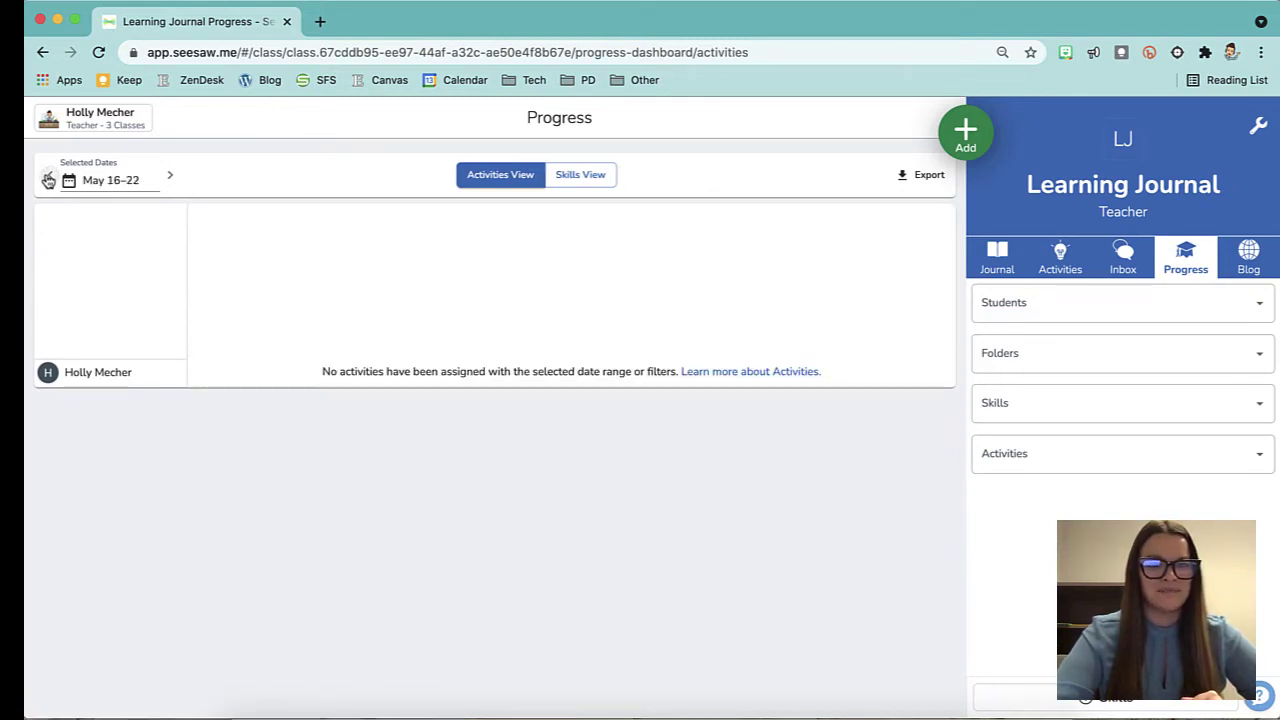
pyautogui.click(48, 178)
pyautogui.click(48, 178)
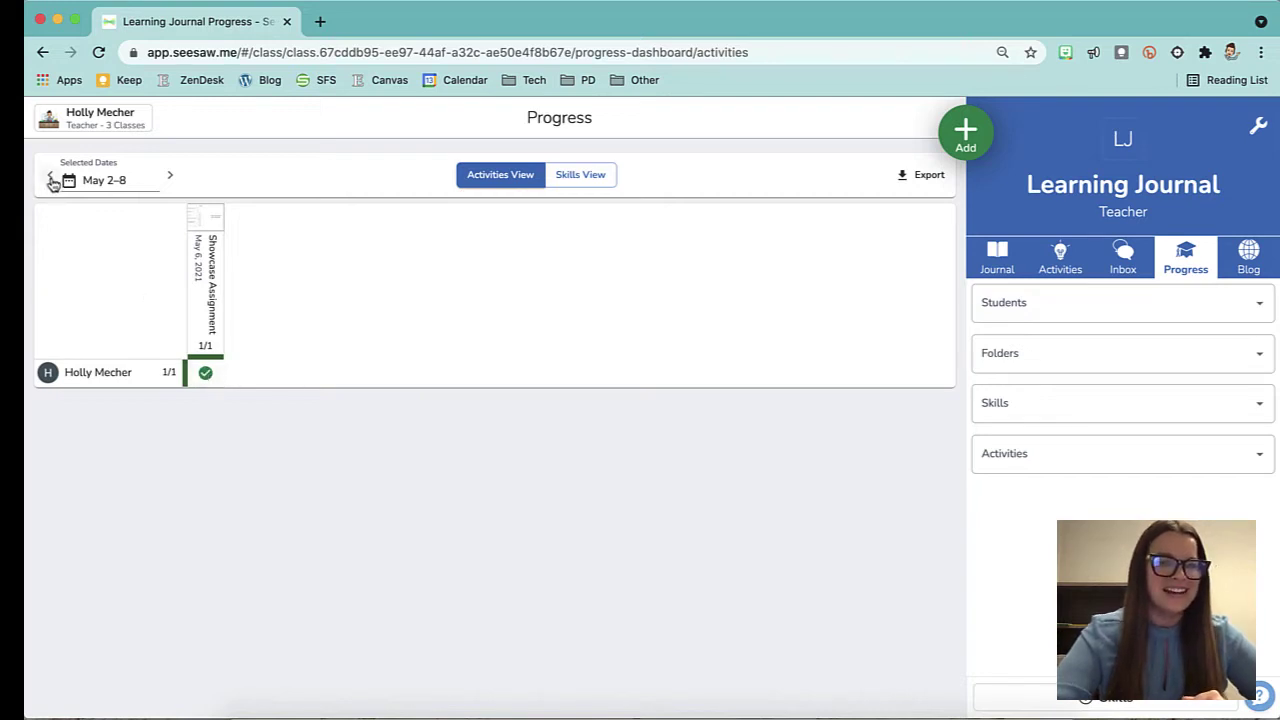
pyautogui.moveTo(166, 372)
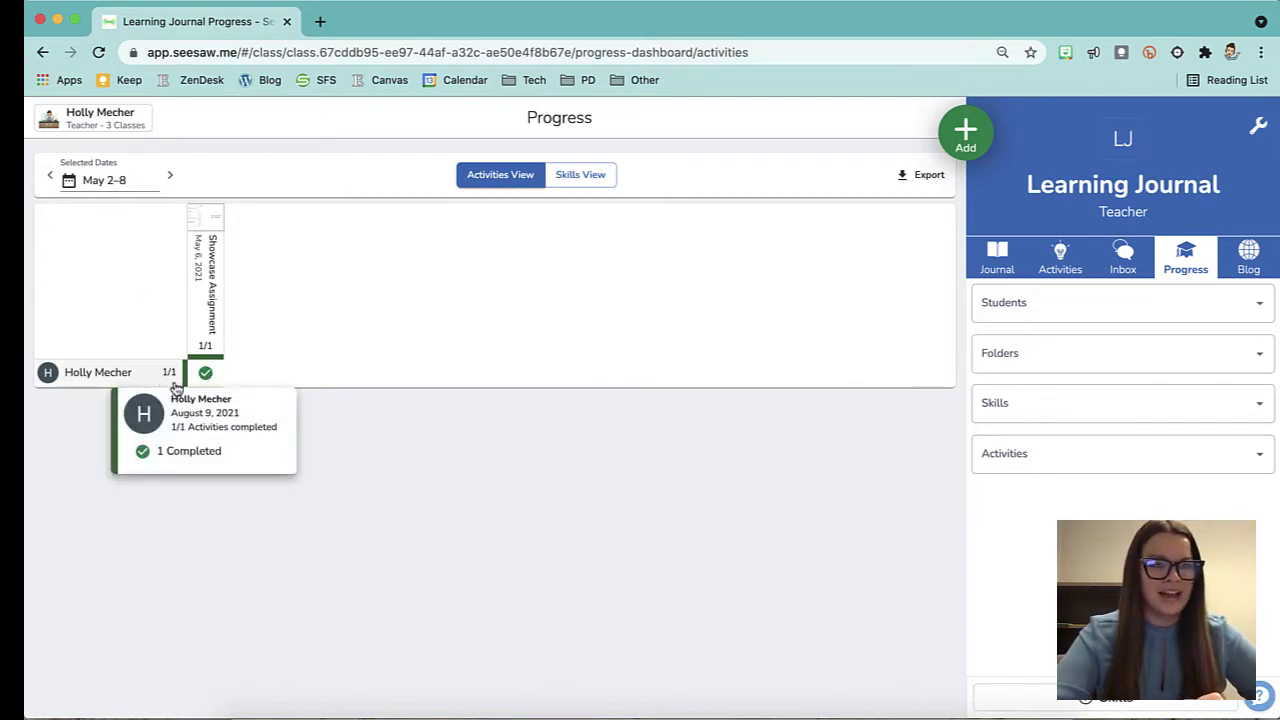
pyautogui.click(49, 180)
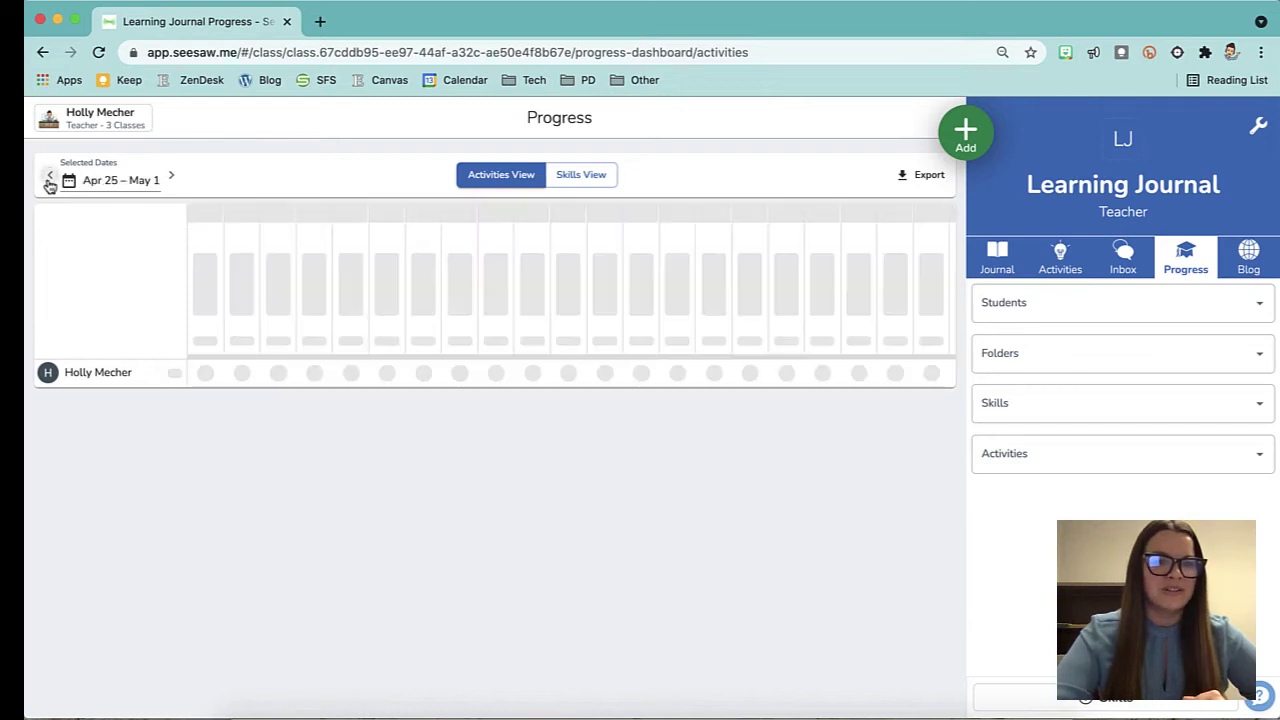
pyautogui.moveTo(185, 375)
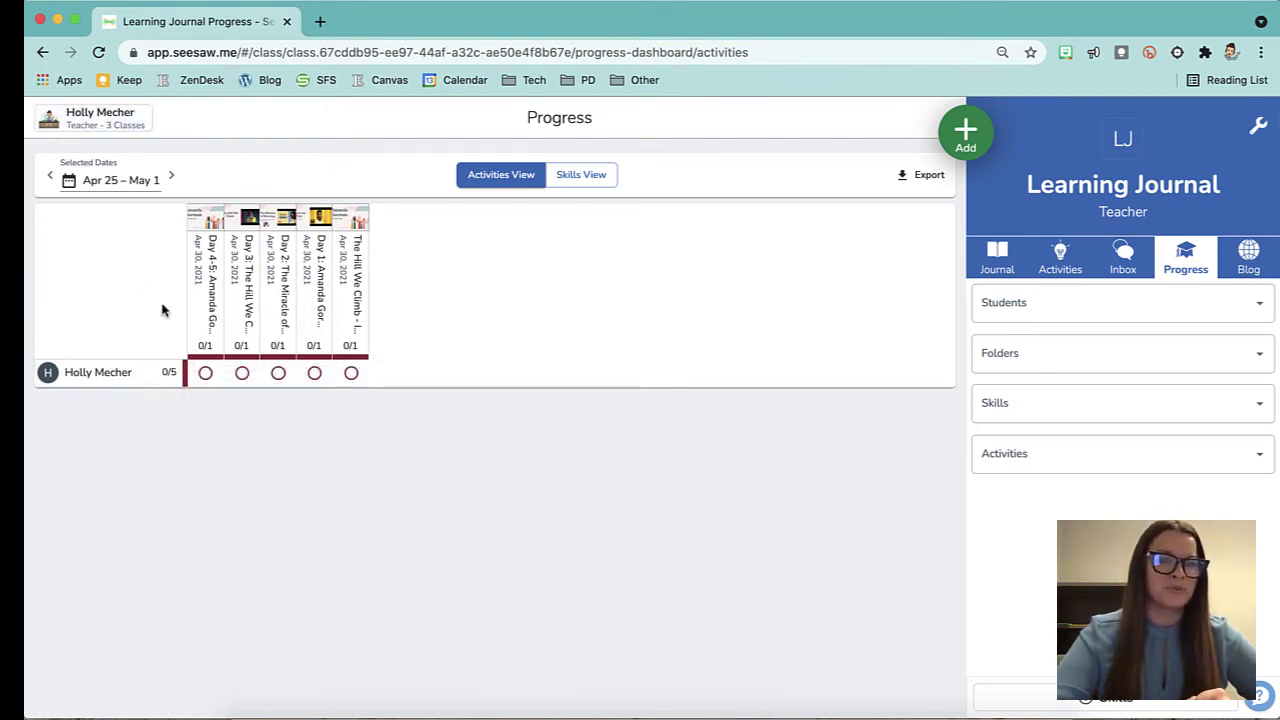
pyautogui.moveTo(130, 387)
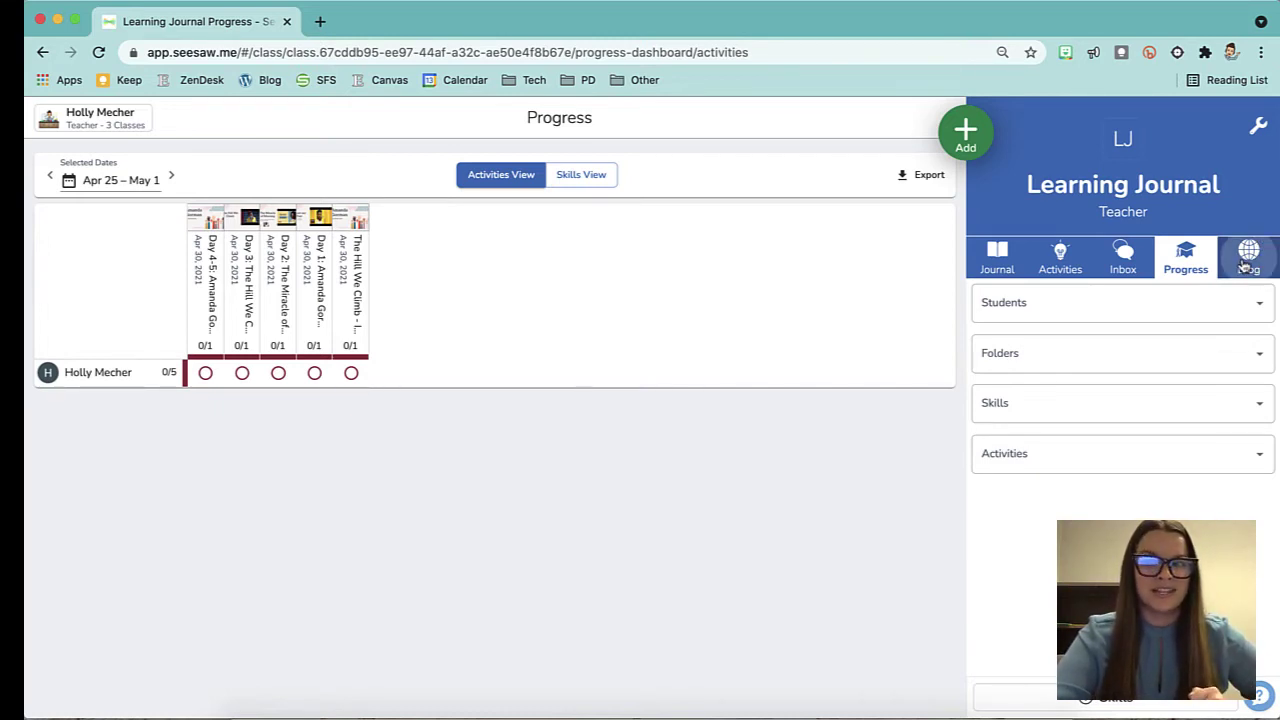
# View the PracticeClass Blog's 3 posts, return to the Journal and bring up the + Add choices.
pyautogui.click(1245, 264)
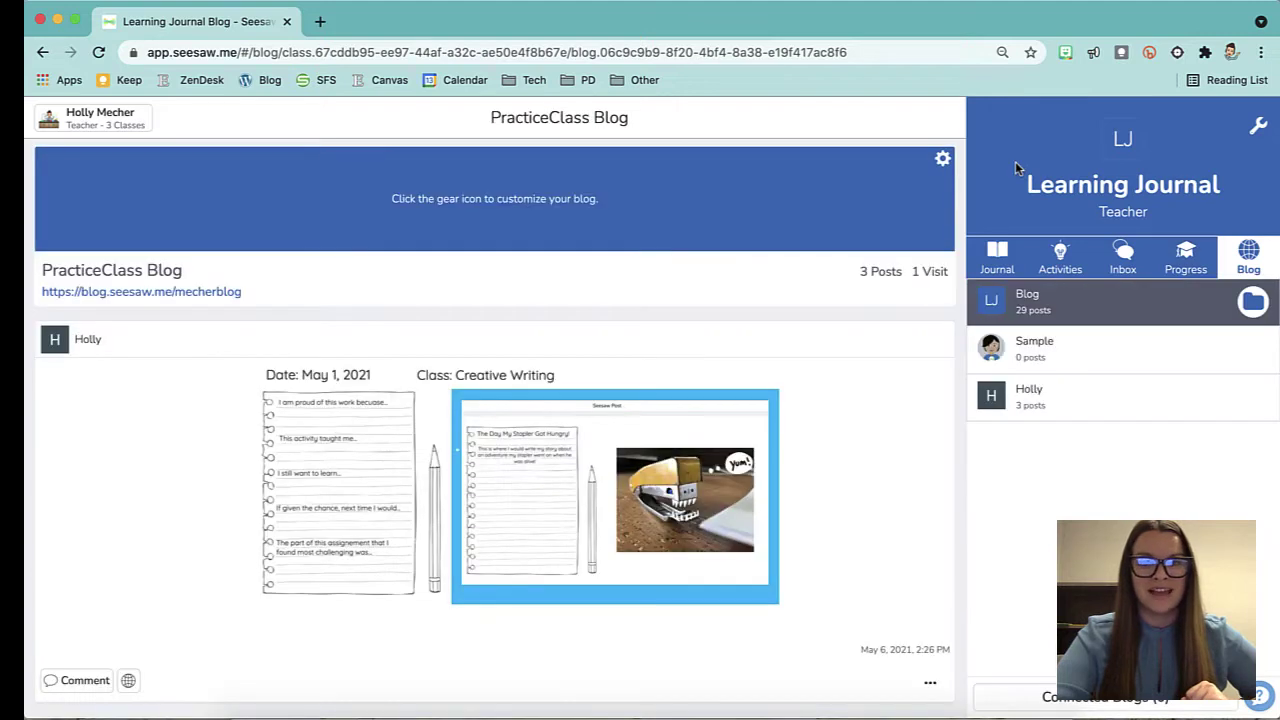
pyautogui.click(998, 258)
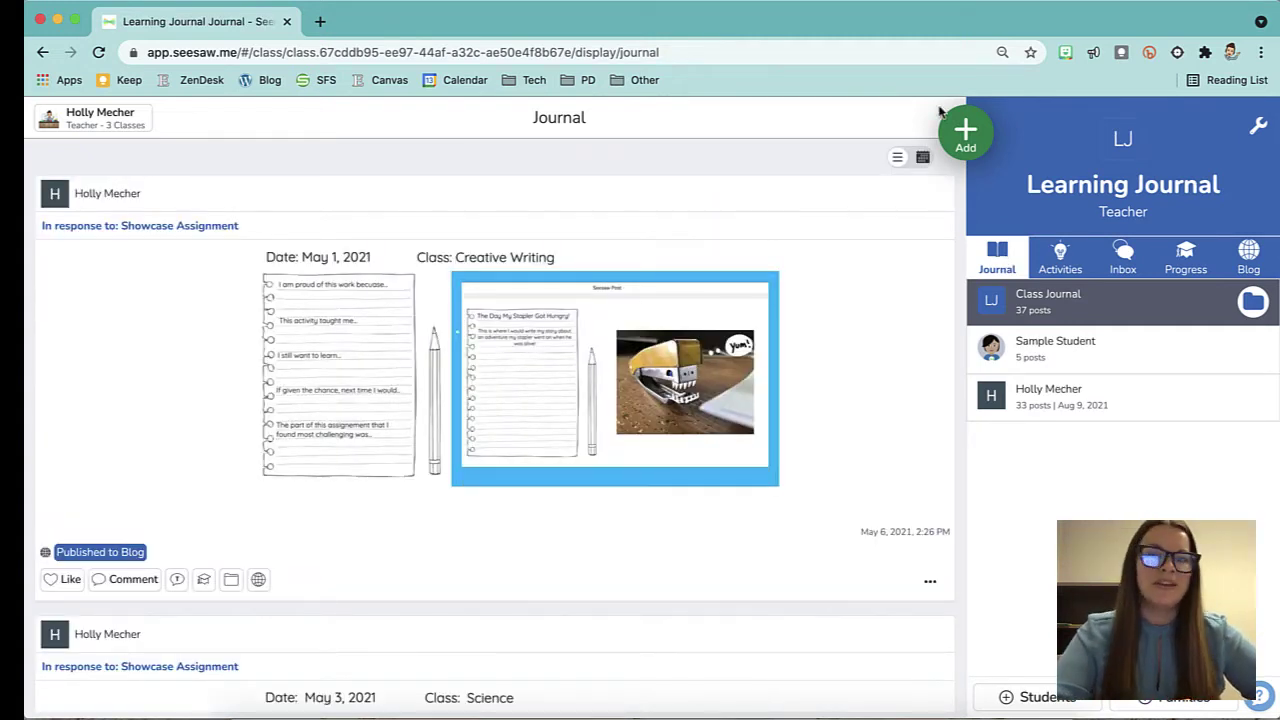
pyautogui.click(966, 147)
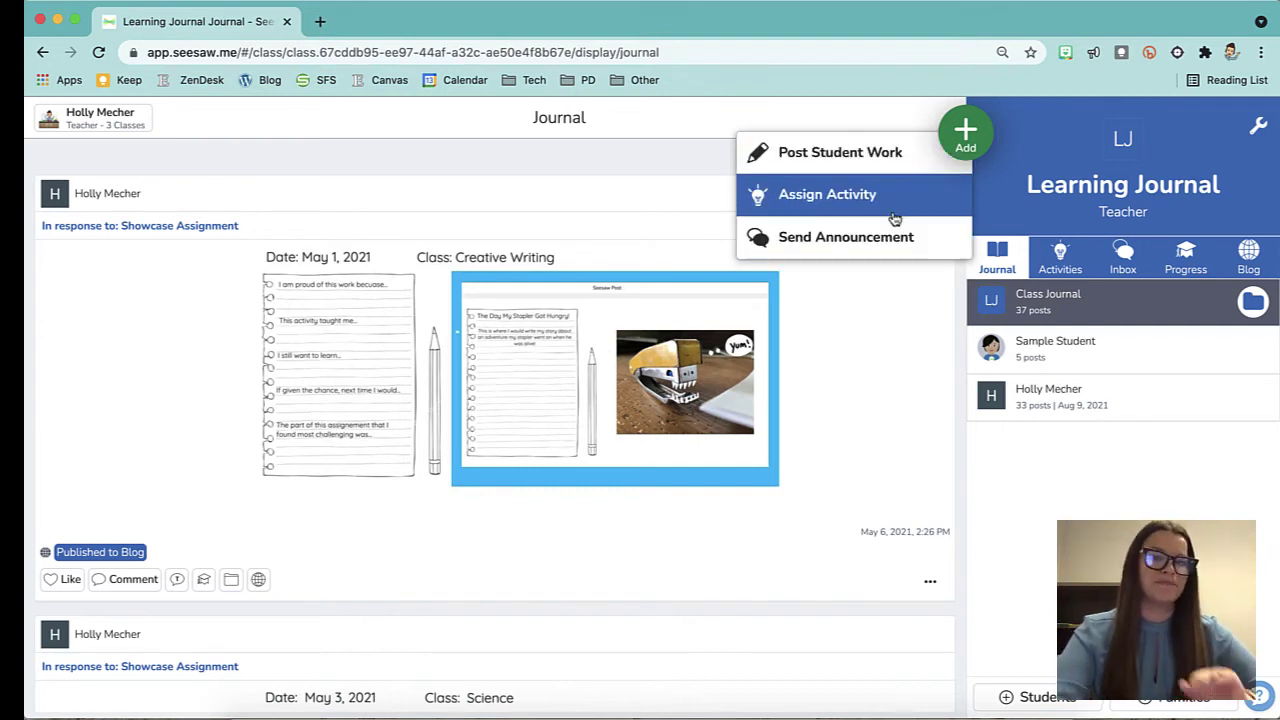
# Start Assign Activity and open the Back to school collection under My Collections.
pyautogui.click(875, 196)
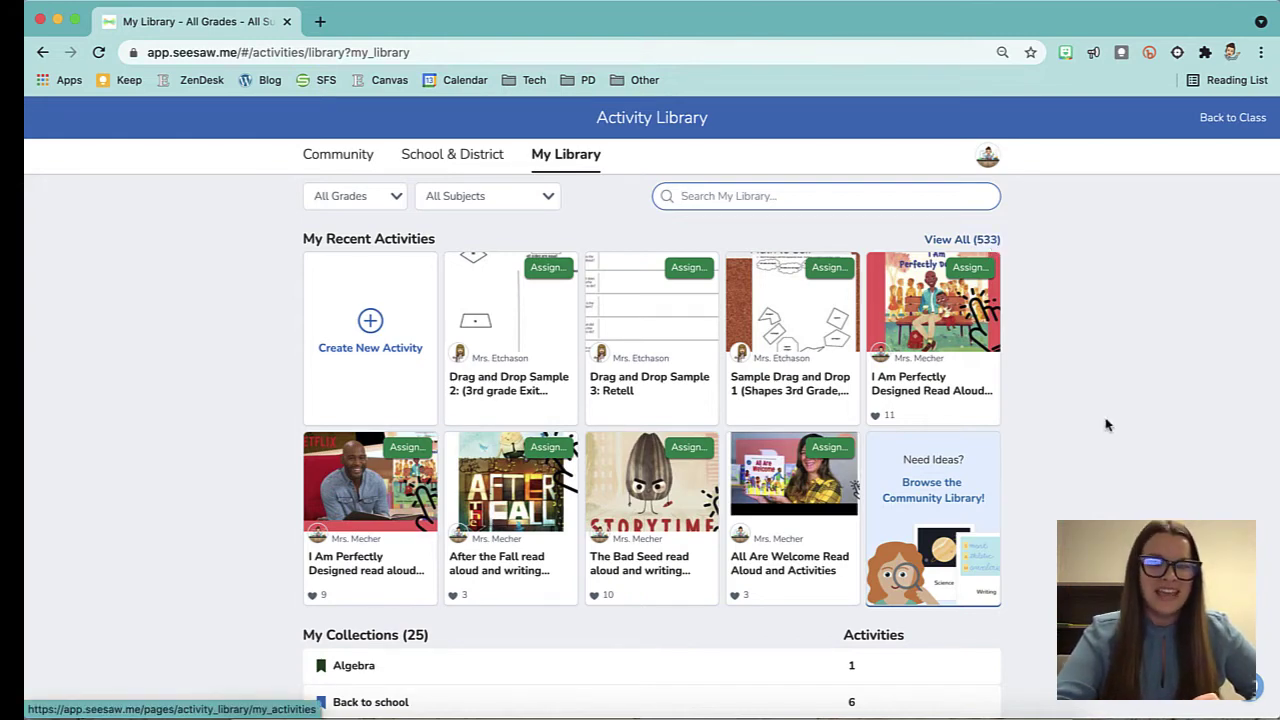
pyautogui.scroll(-5, 1100, 430)
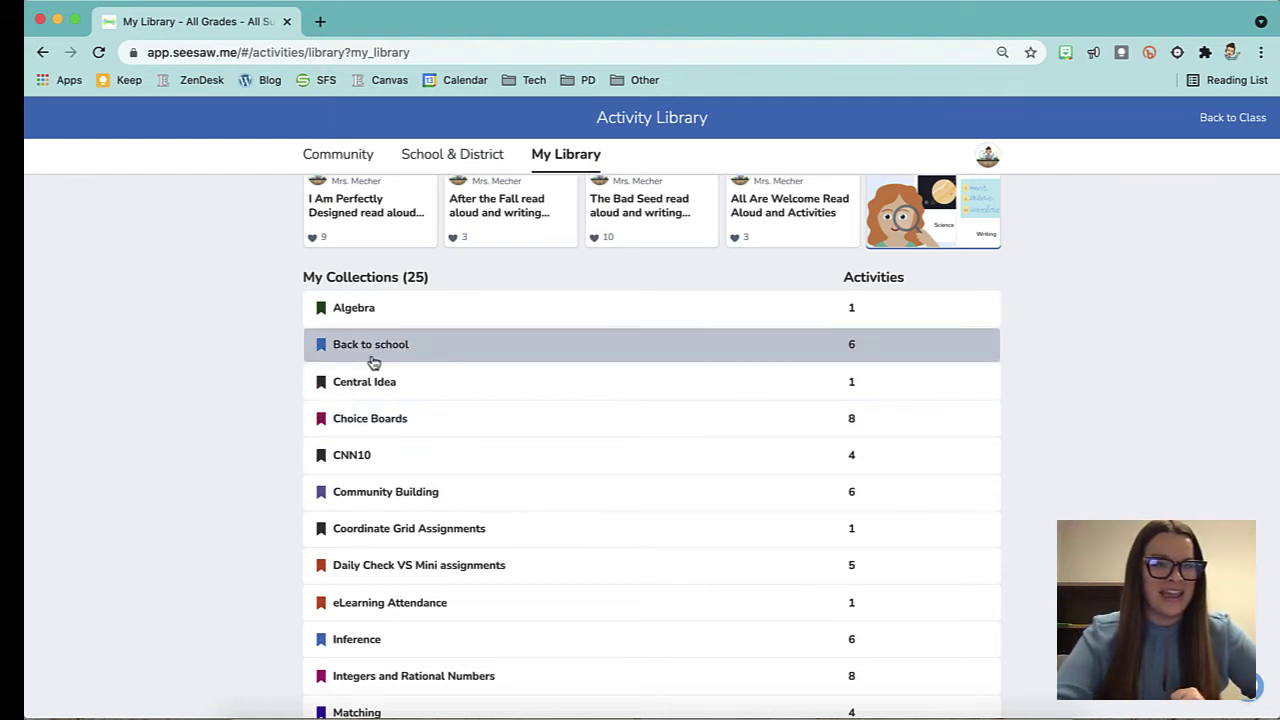
pyautogui.click(425, 357)
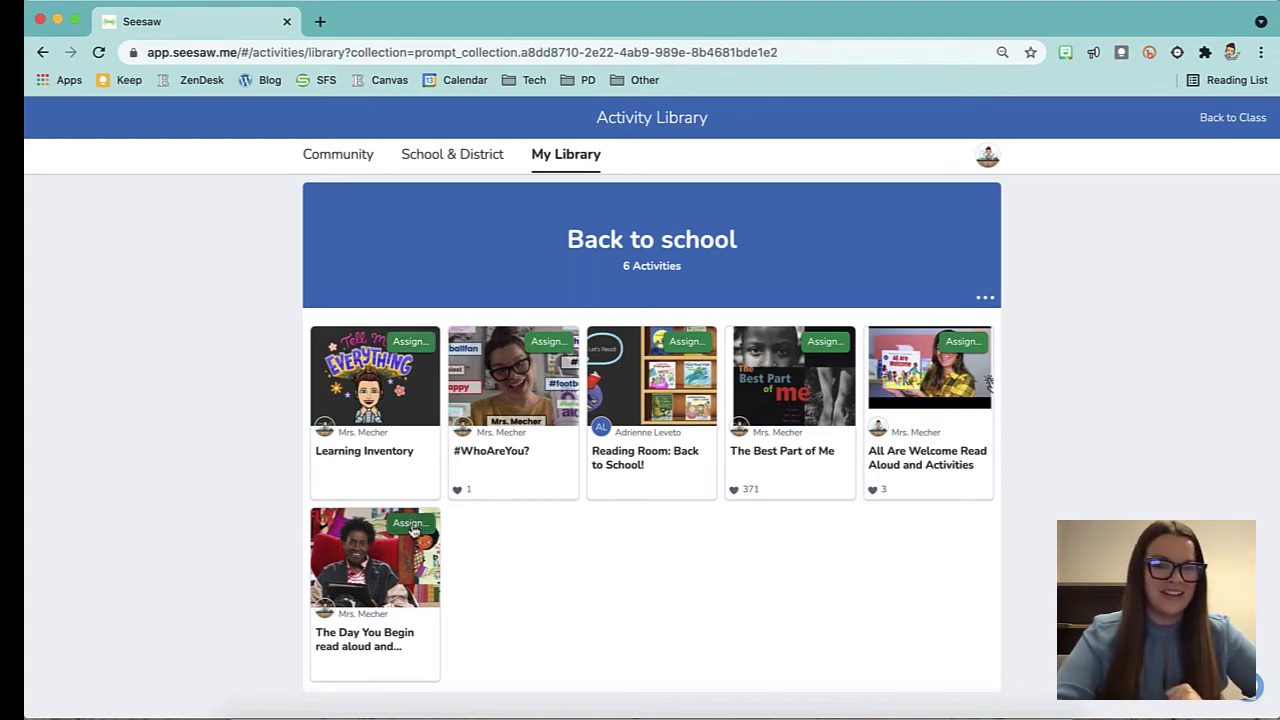
# Assign The Day You Begin to Learning Journal, Practice Class and Test Class, including both students.
pyautogui.click(412, 526)
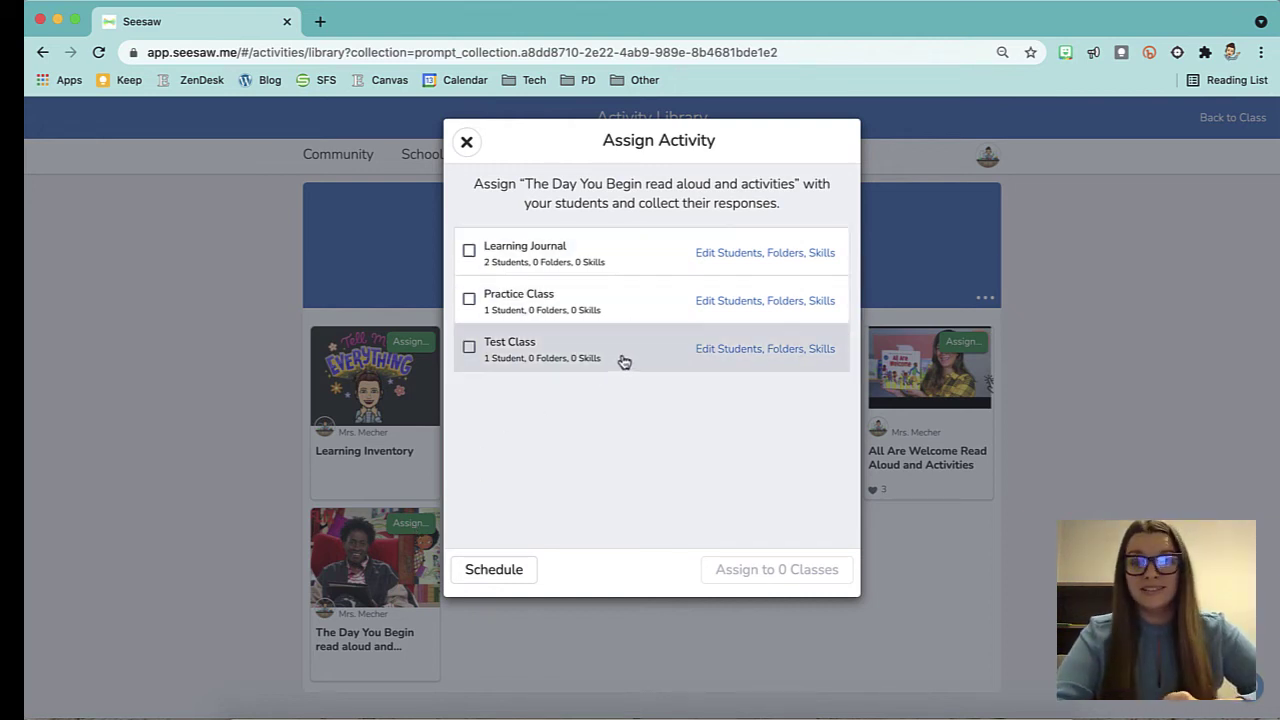
pyautogui.click(469, 252)
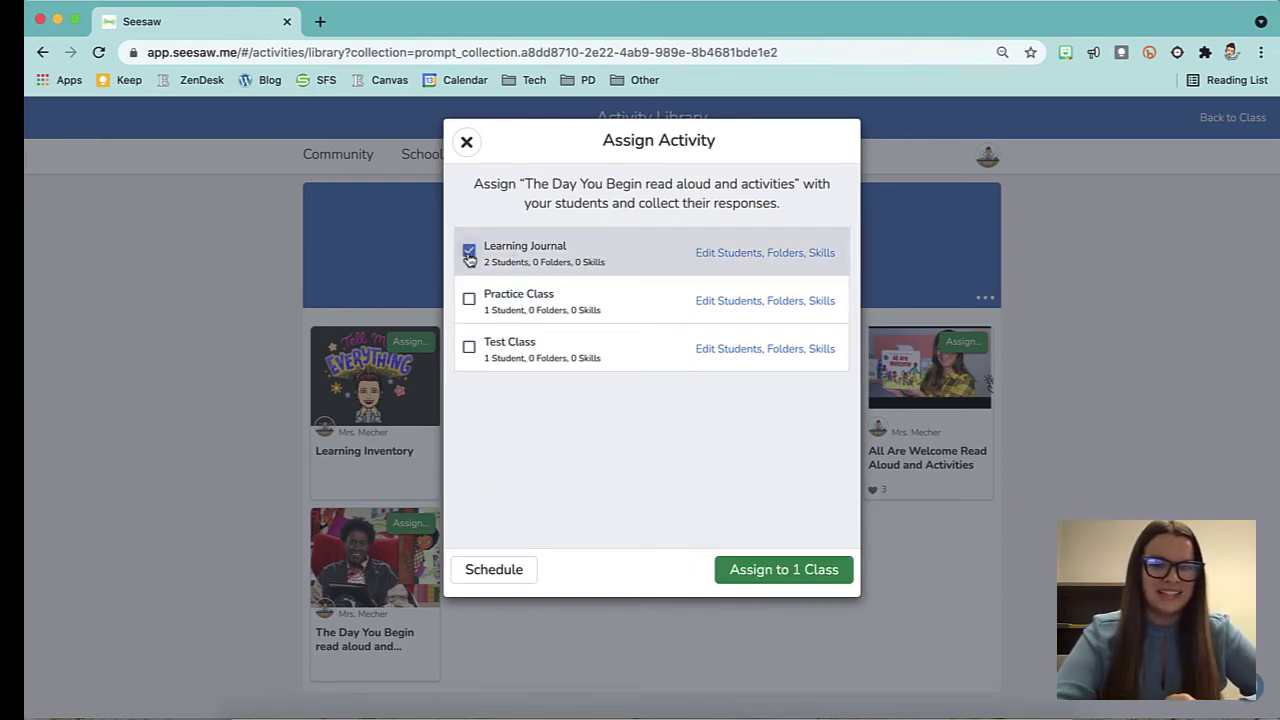
pyautogui.click(469, 298)
pyautogui.click(470, 344)
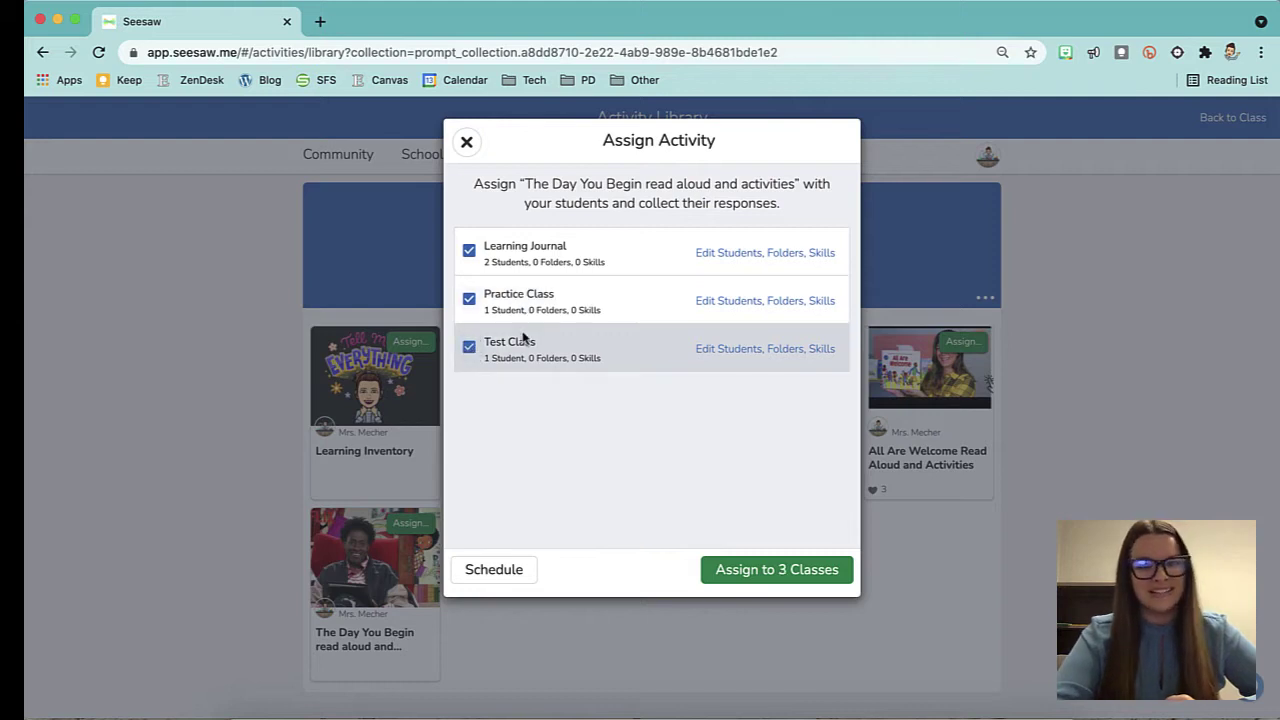
pyautogui.click(730, 258)
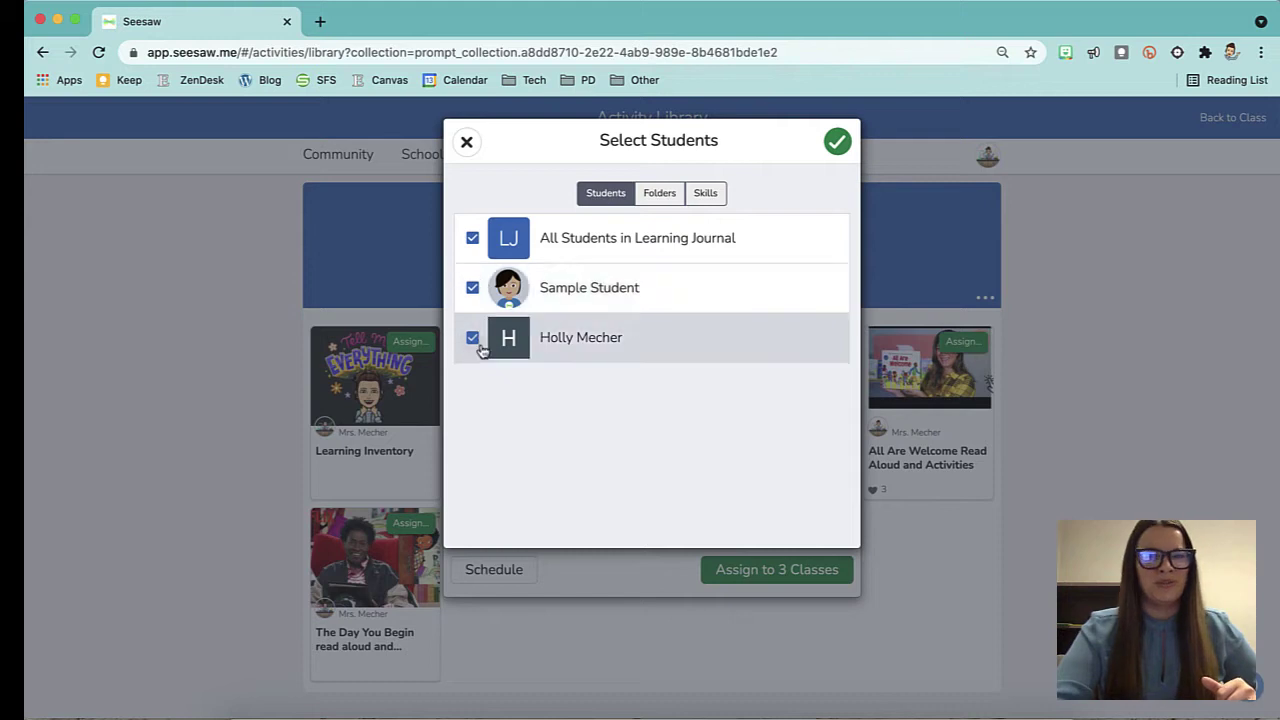
pyautogui.click(466, 142)
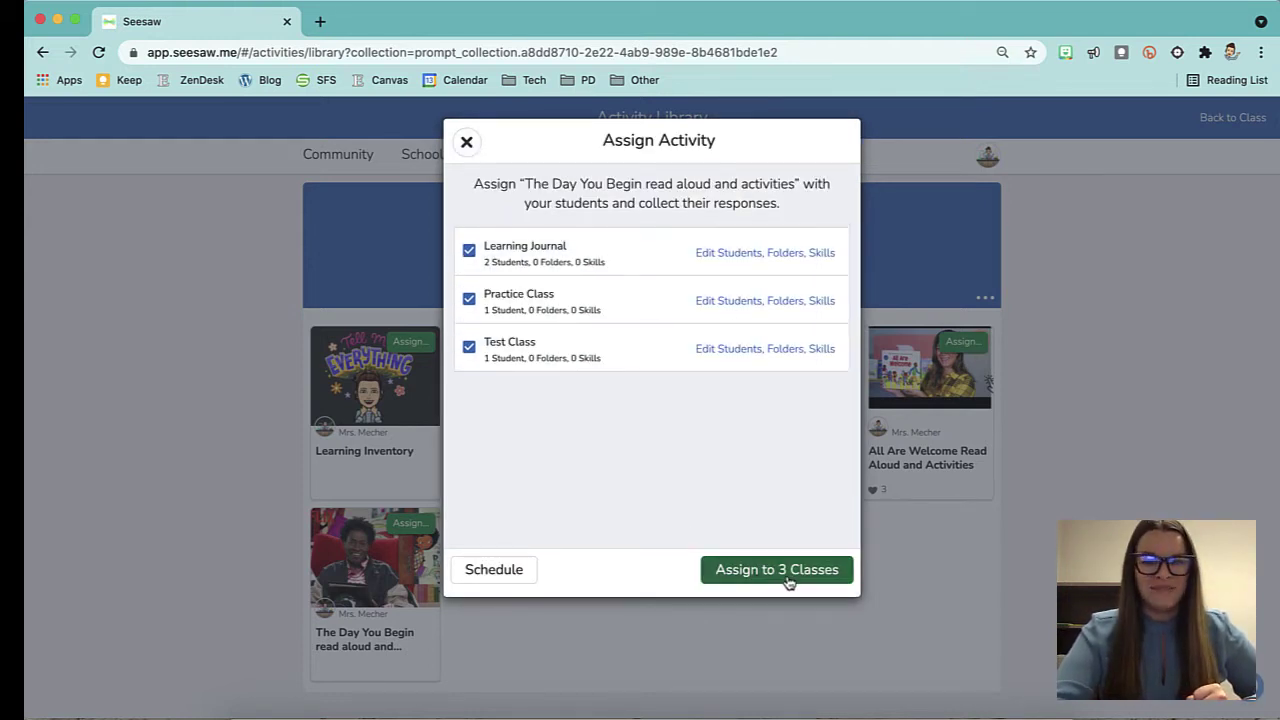
# Schedule the activity for a specific date: Aug 16 at 08:00 AM.
pyautogui.click(484, 578)
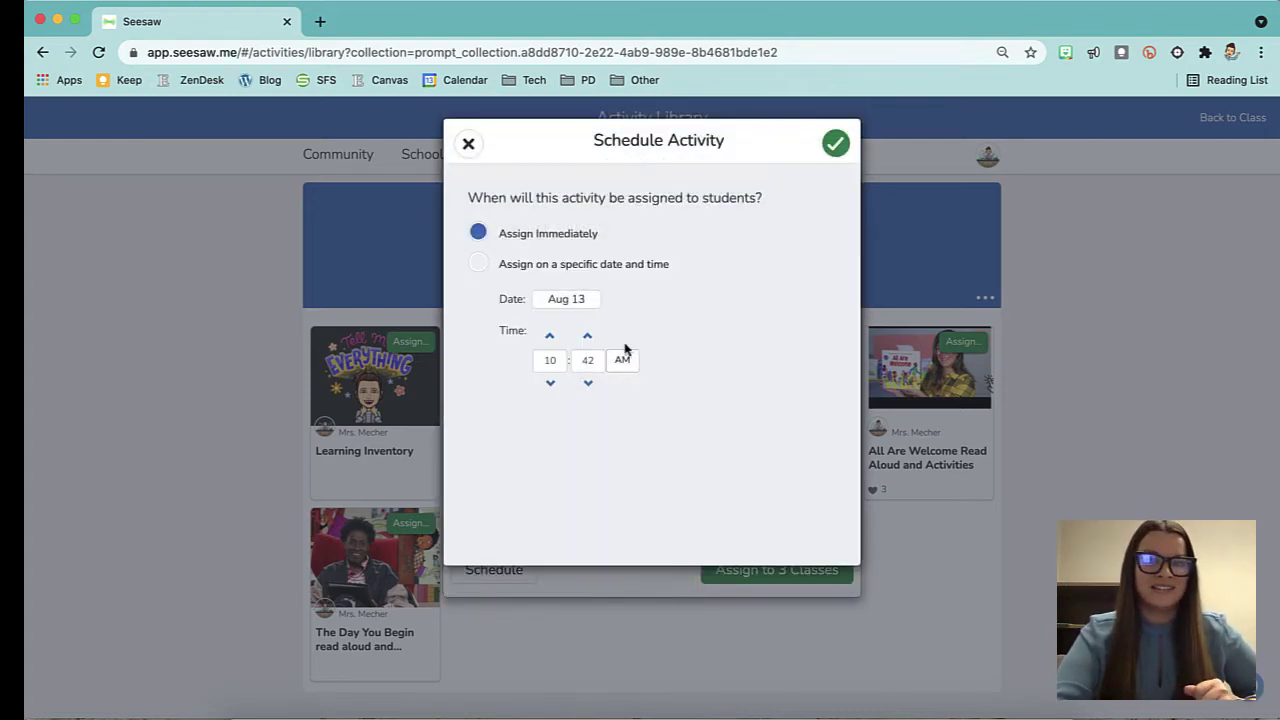
pyautogui.click(546, 265)
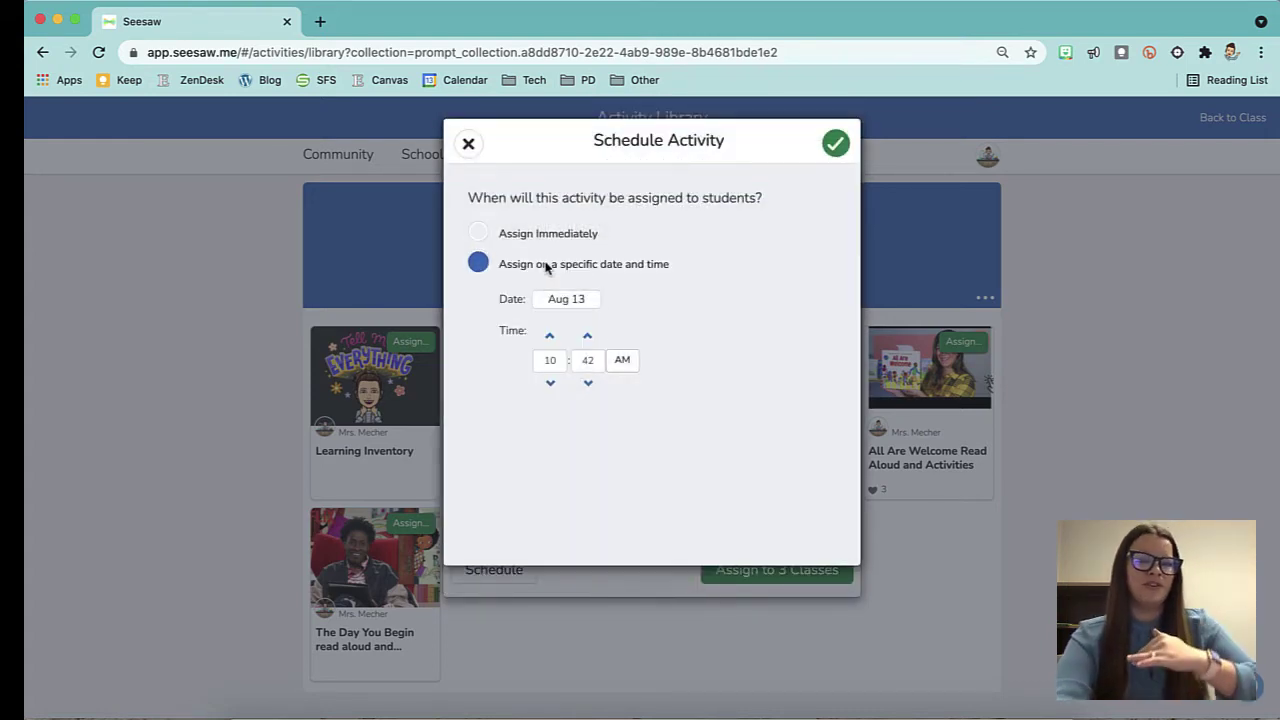
pyautogui.click(584, 299)
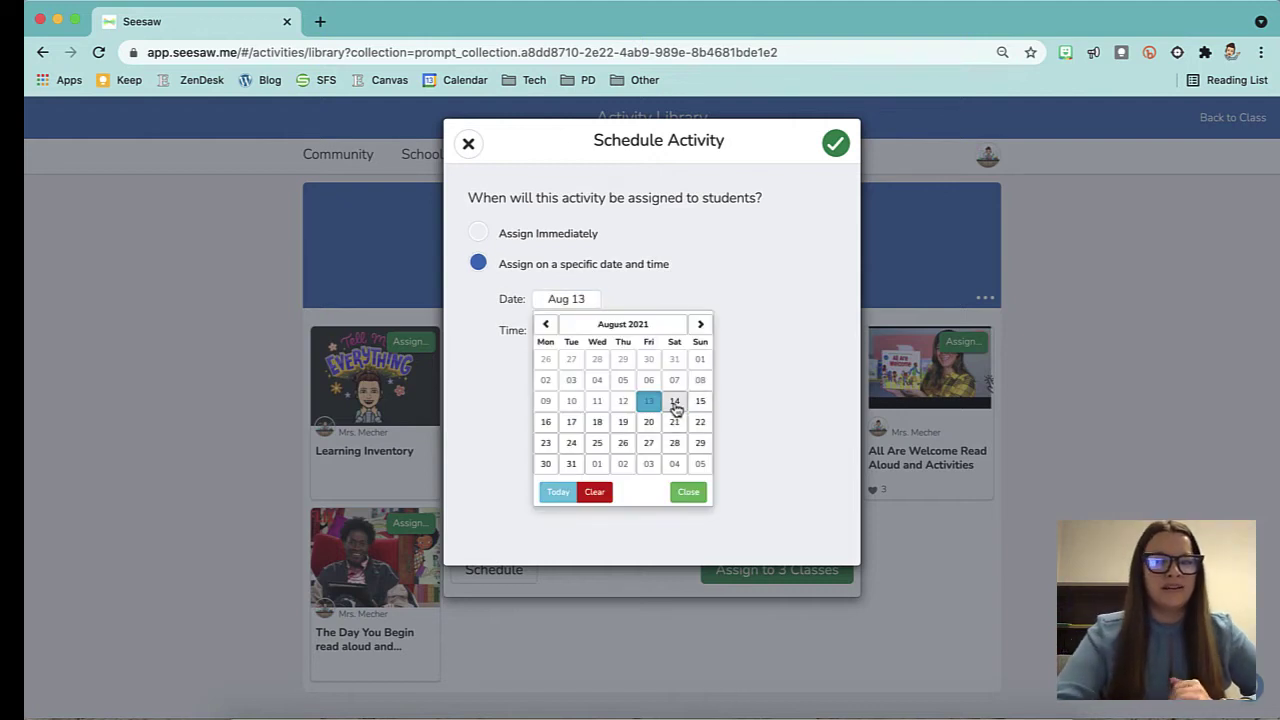
pyautogui.click(548, 428)
pyautogui.click(543, 360)
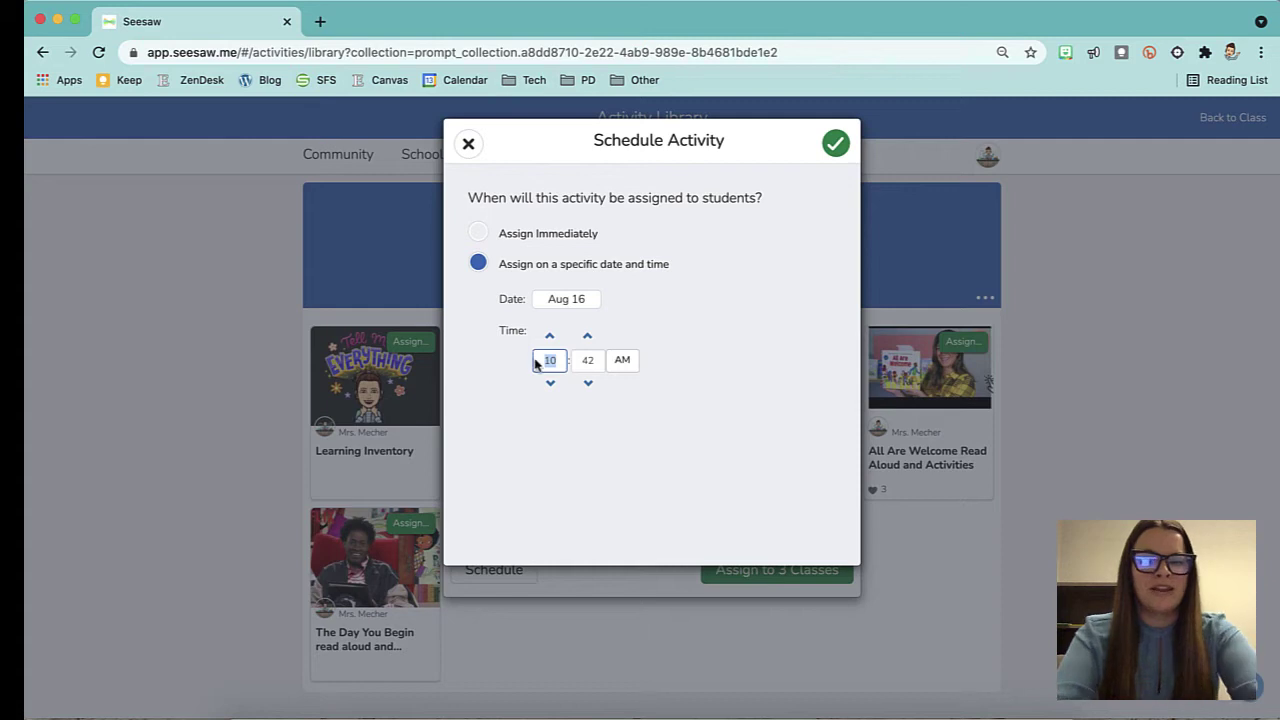
pyautogui.write('08')
pyautogui.press('Tab')
pyautogui.write('00')
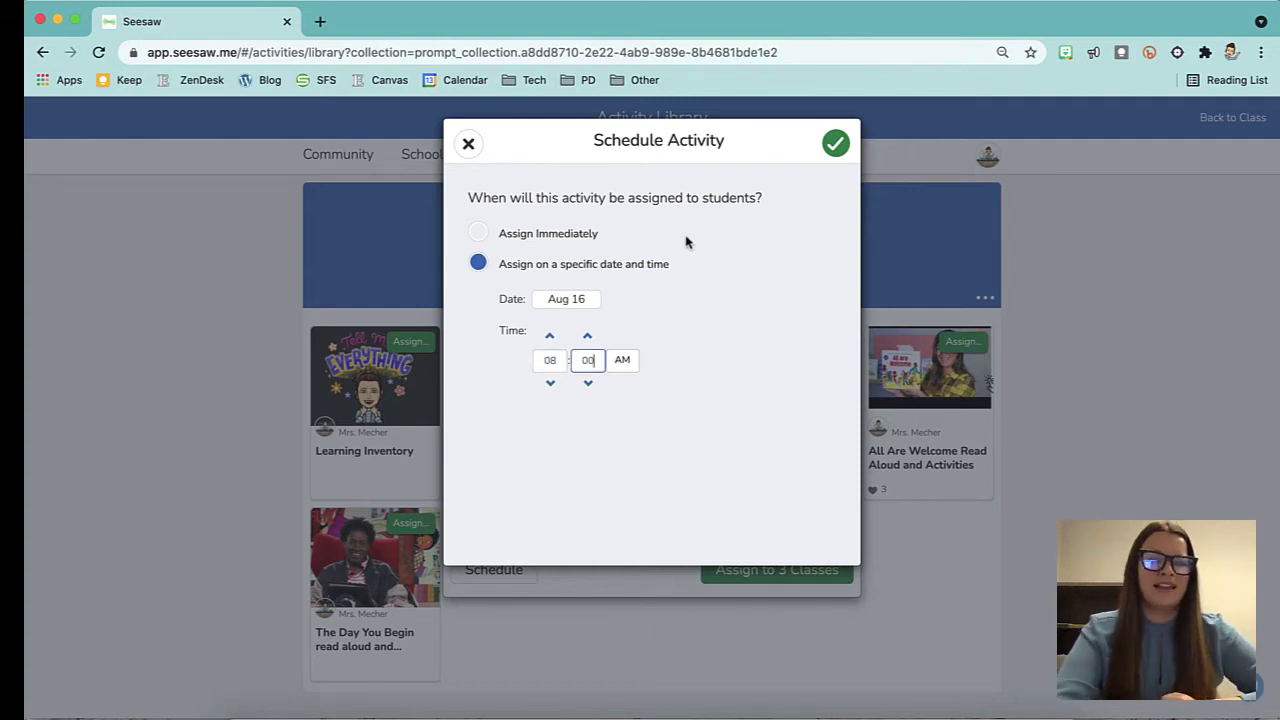
# Confirm the schedule, assign the activity and open it in Learning Journal.
pyautogui.click(835, 143)
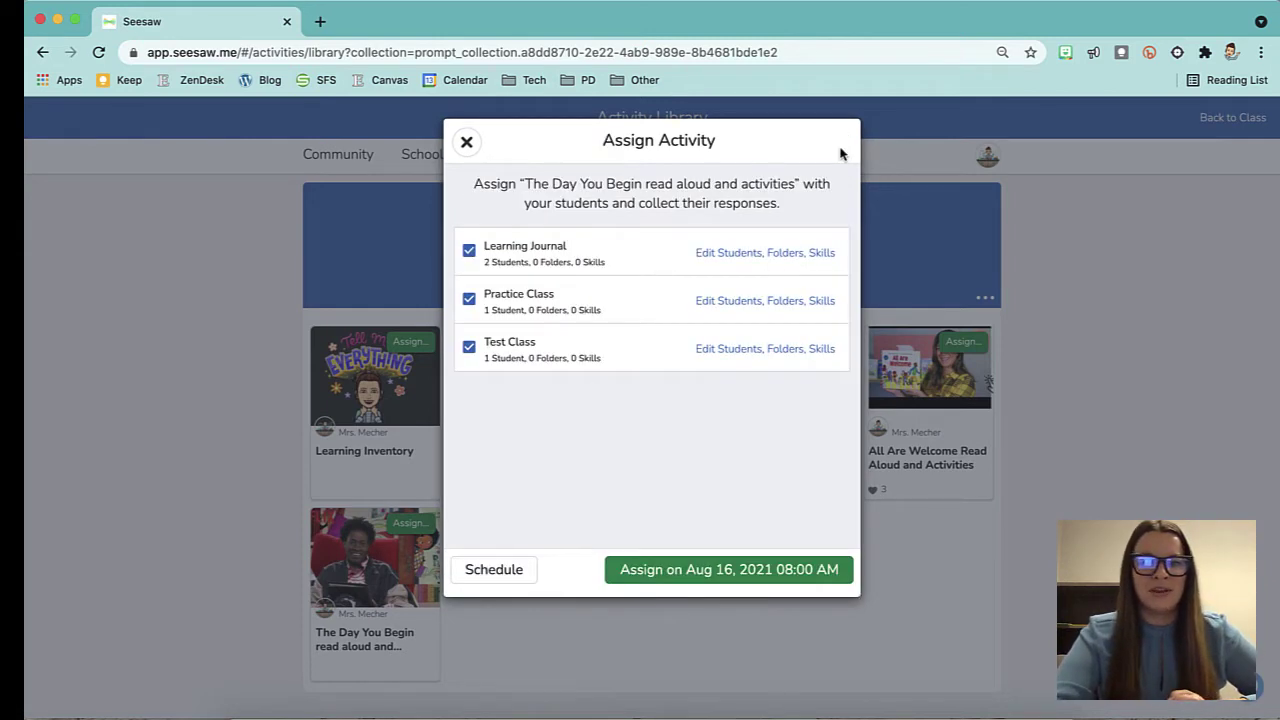
pyautogui.click(718, 567)
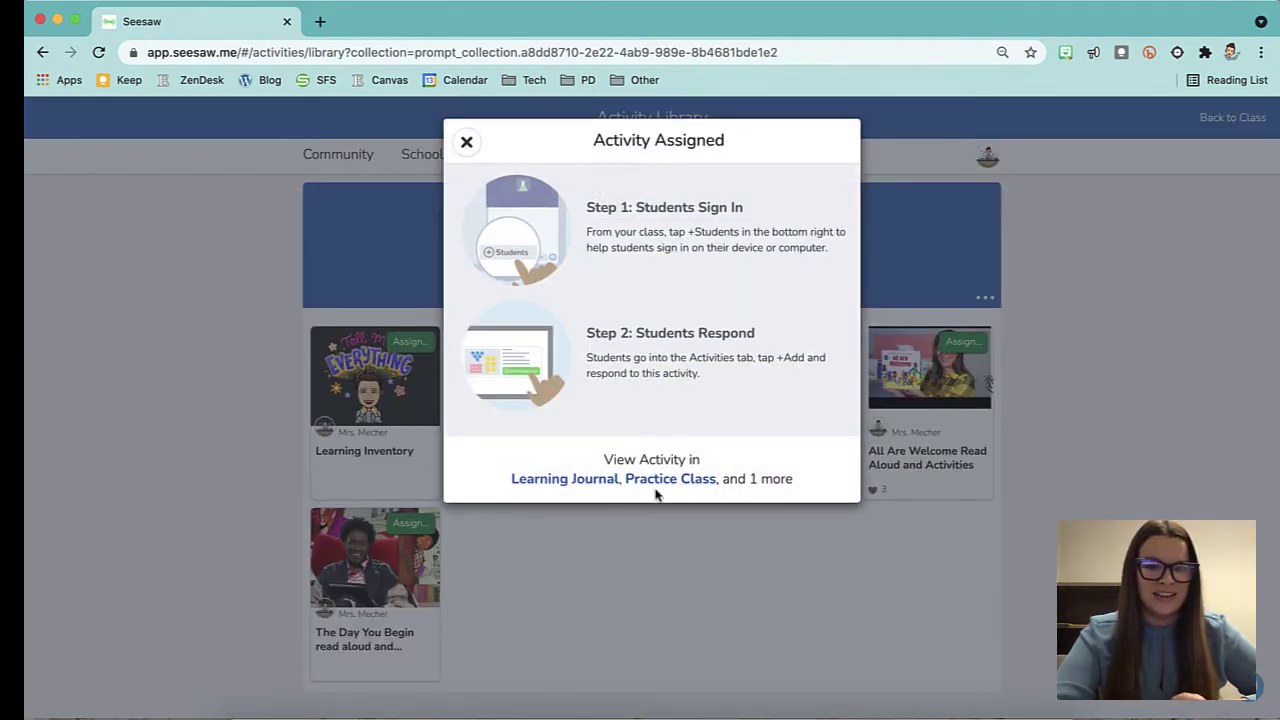
pyautogui.click(580, 482)
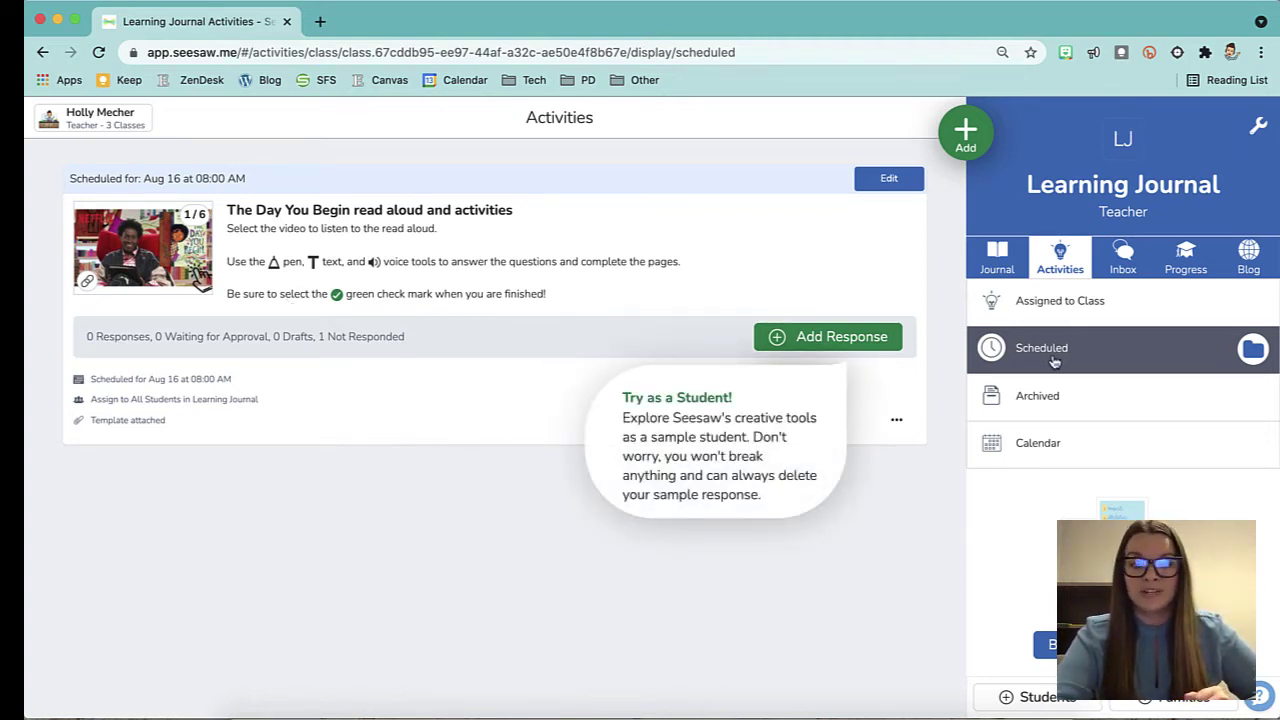
# Add a response to The Day You Begin as Sample Student, opening it in Creative Canvas.
pyautogui.click(847, 339)
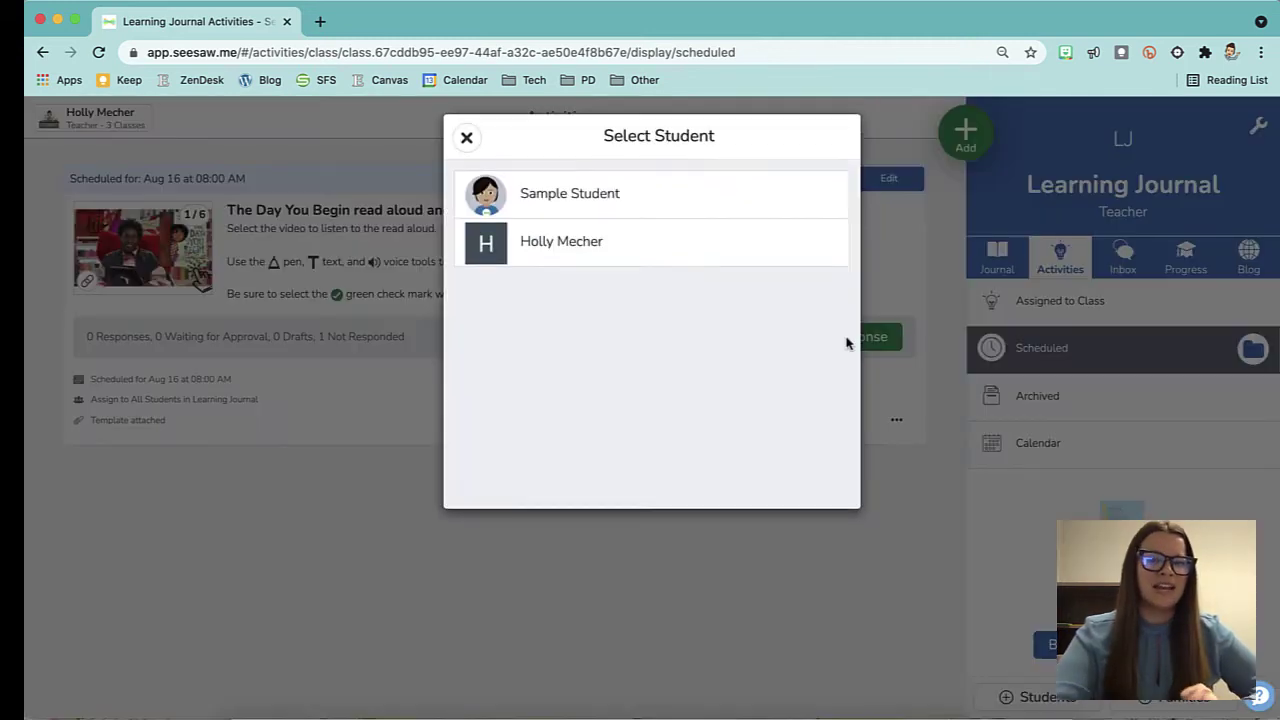
pyautogui.click(667, 198)
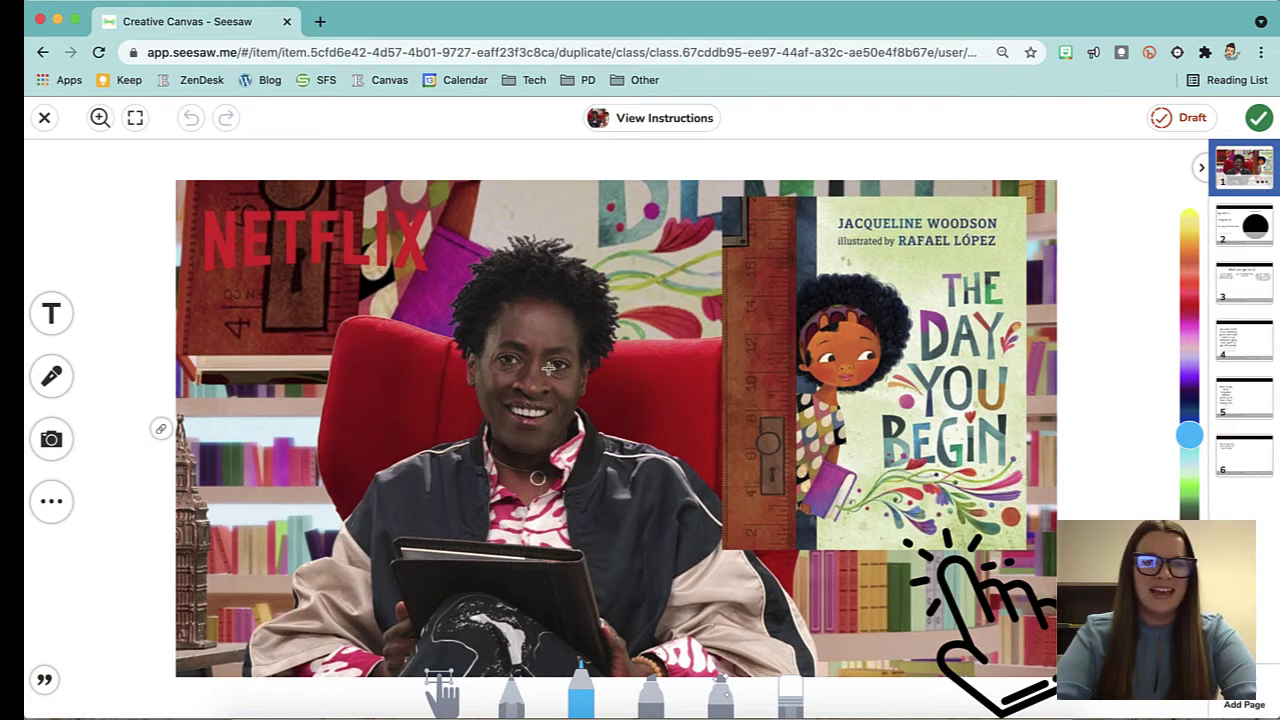
pyautogui.moveTo(158, 430)
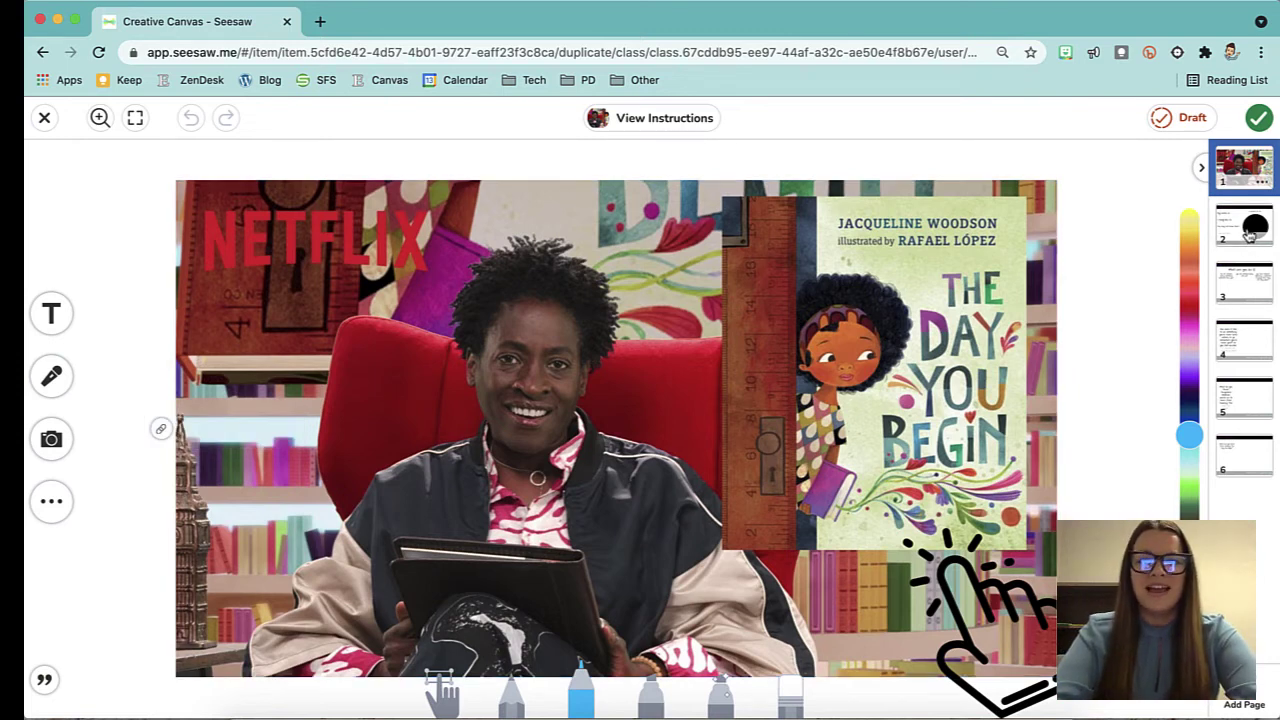
# On page 2, add a text box under 'My name is' containing the student's name.
pyautogui.click(1249, 234)
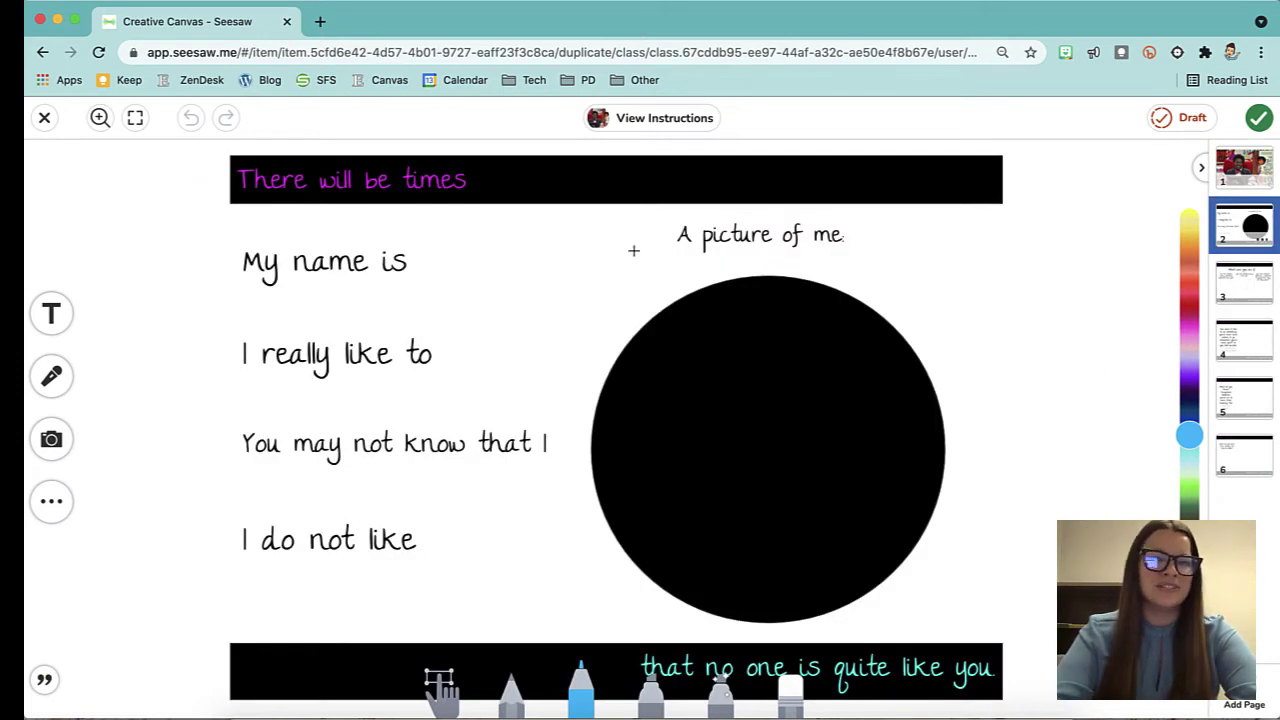
pyautogui.click(49, 314)
pyautogui.moveTo(582, 282); pyautogui.dragTo(395, 305)
pyautogui.write('Holly')
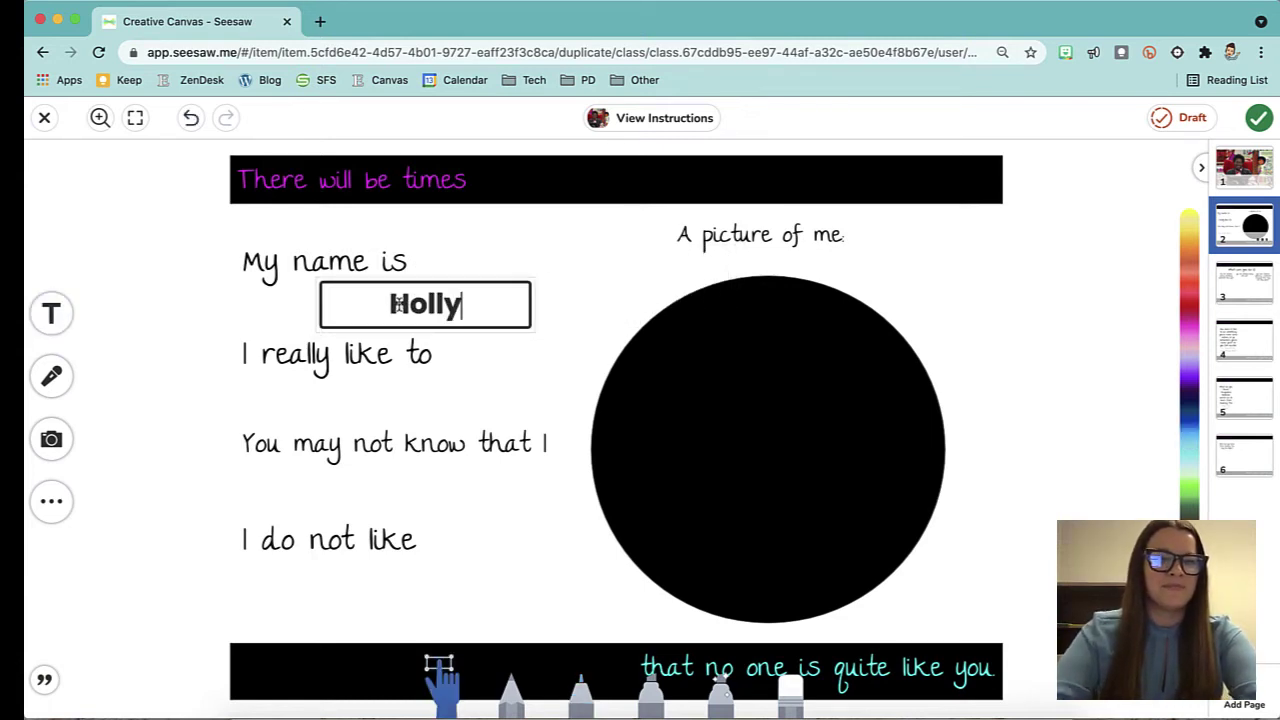
# Handwrite 'draw' with the blue marker beneath 'I really like to'.
pyautogui.click(582, 700)
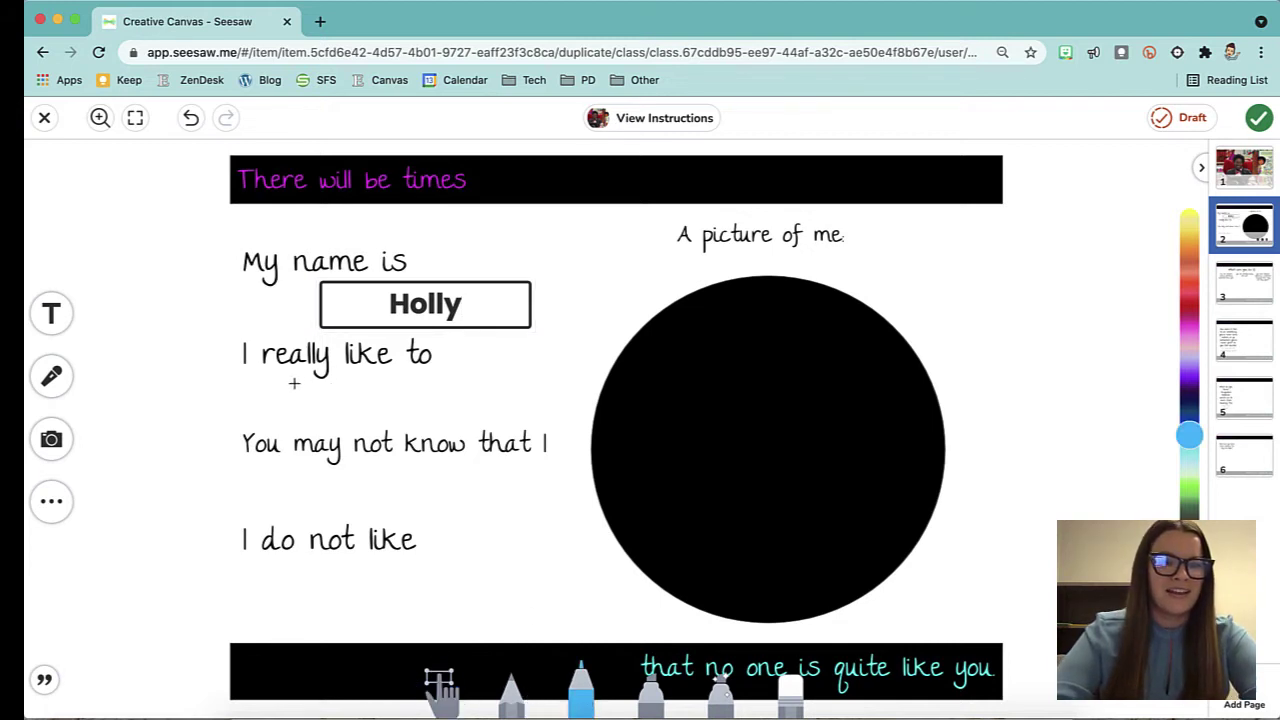
pyautogui.moveTo(317, 405)
pyautogui.mouseDown()
pyautogui.moveTo(317, 418)
pyautogui.moveTo(313, 380)
pyautogui.moveTo(428, 428)
pyautogui.moveTo(437, 393)
pyautogui.mouseUp()
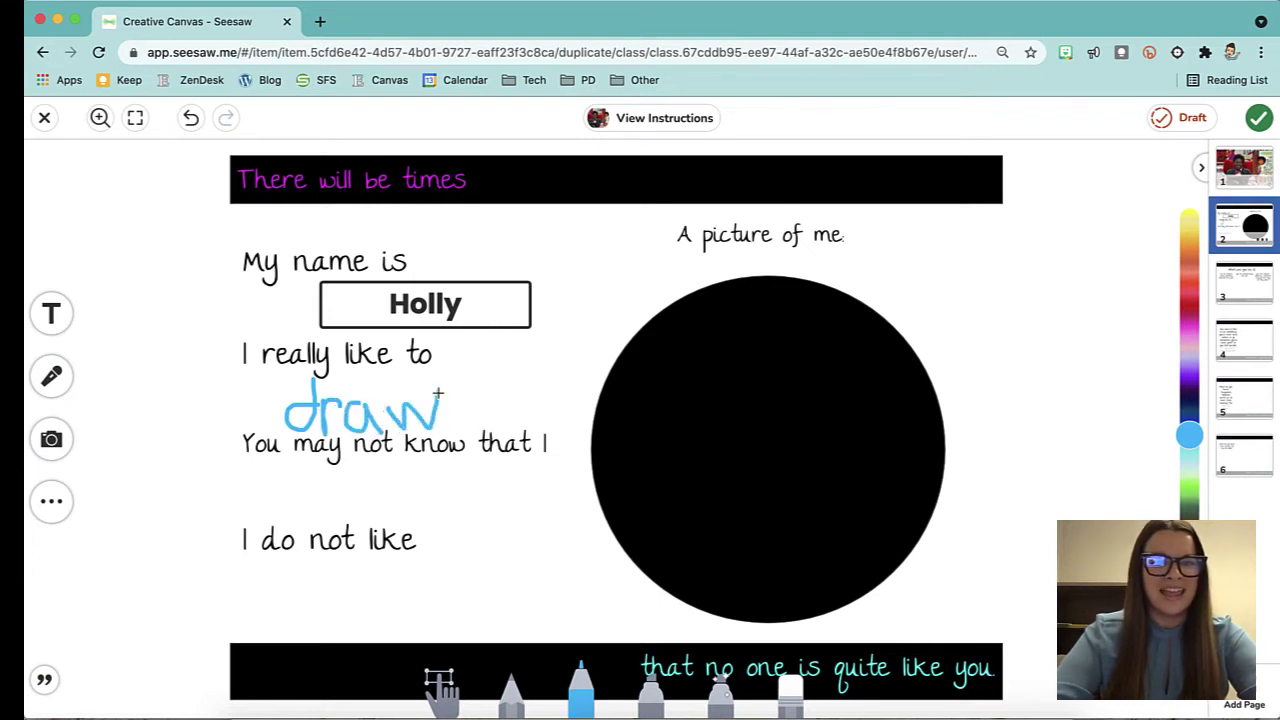
pyautogui.click(55, 506)
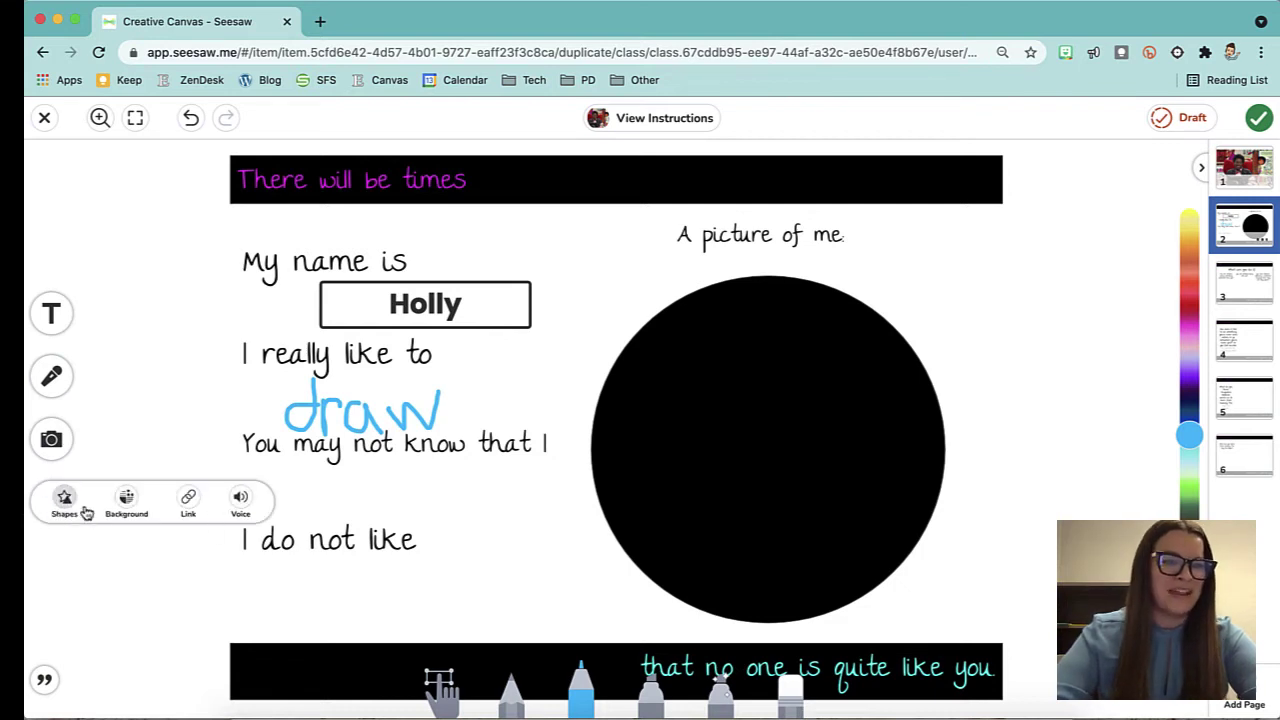
# Insert a small circle under 'You may not know that I' and colour it orange for the basketball.
pyautogui.click(65, 505)
pyautogui.scroll(-1, 800, 614)
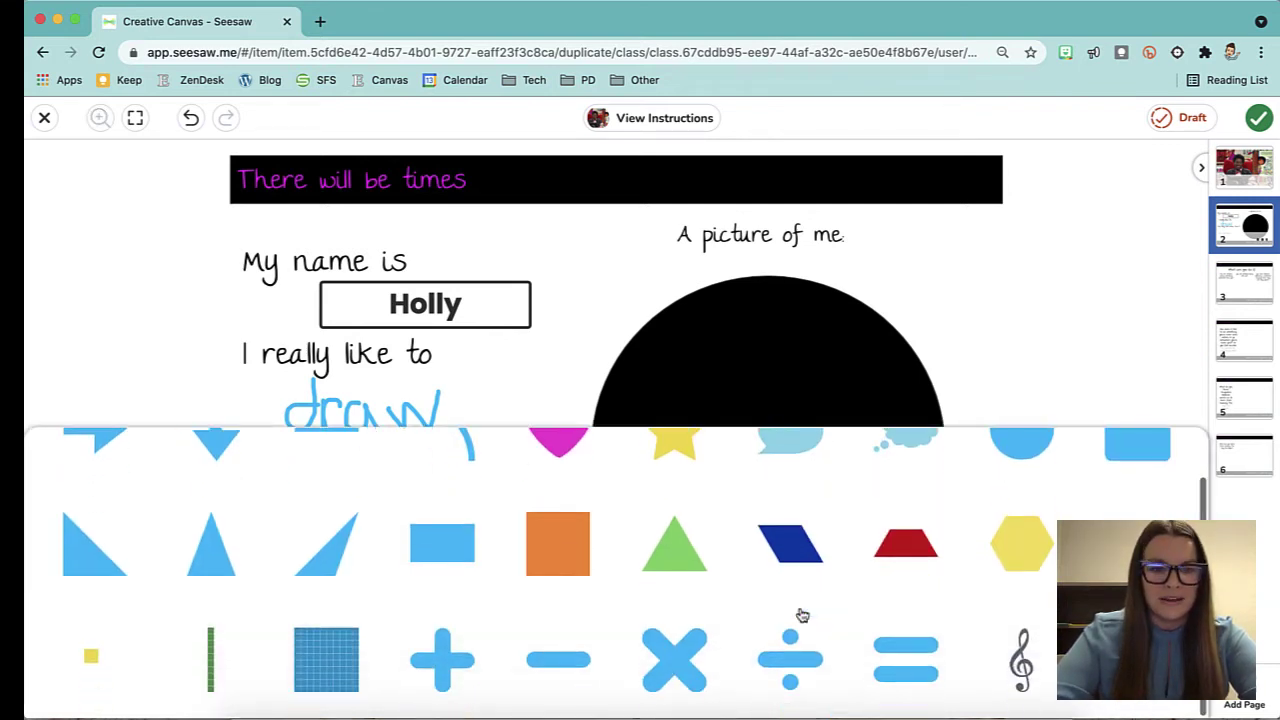
pyautogui.scroll(1, 800, 615)
pyautogui.click(1031, 503)
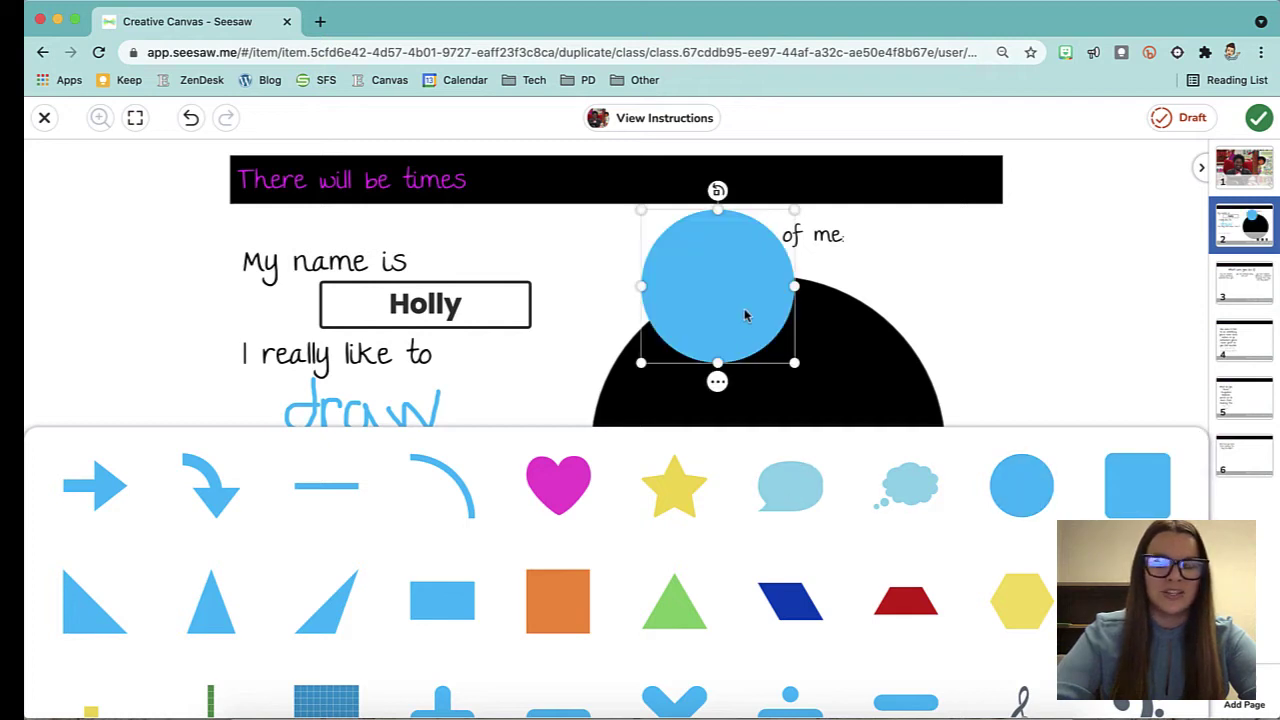
pyautogui.moveTo(794, 362); pyautogui.dragTo(409, 509)
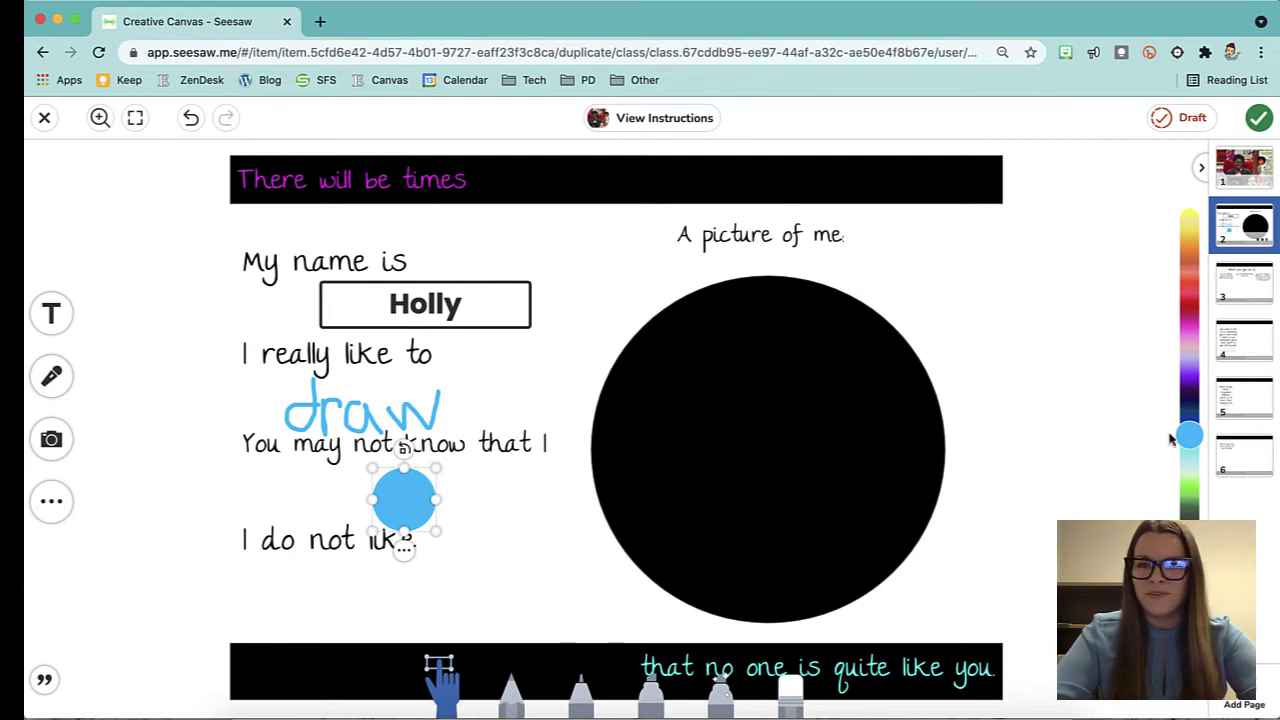
pyautogui.moveTo(1200, 436); pyautogui.dragTo(1199, 256)
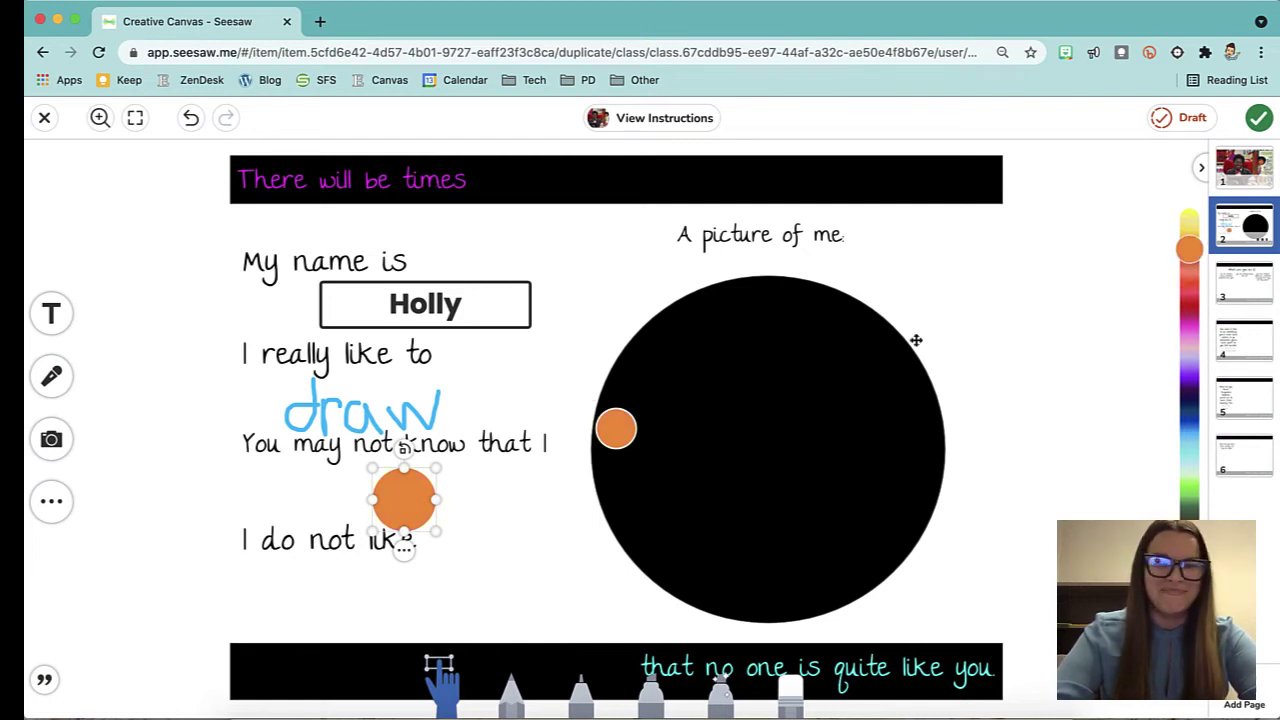
pyautogui.click(516, 702)
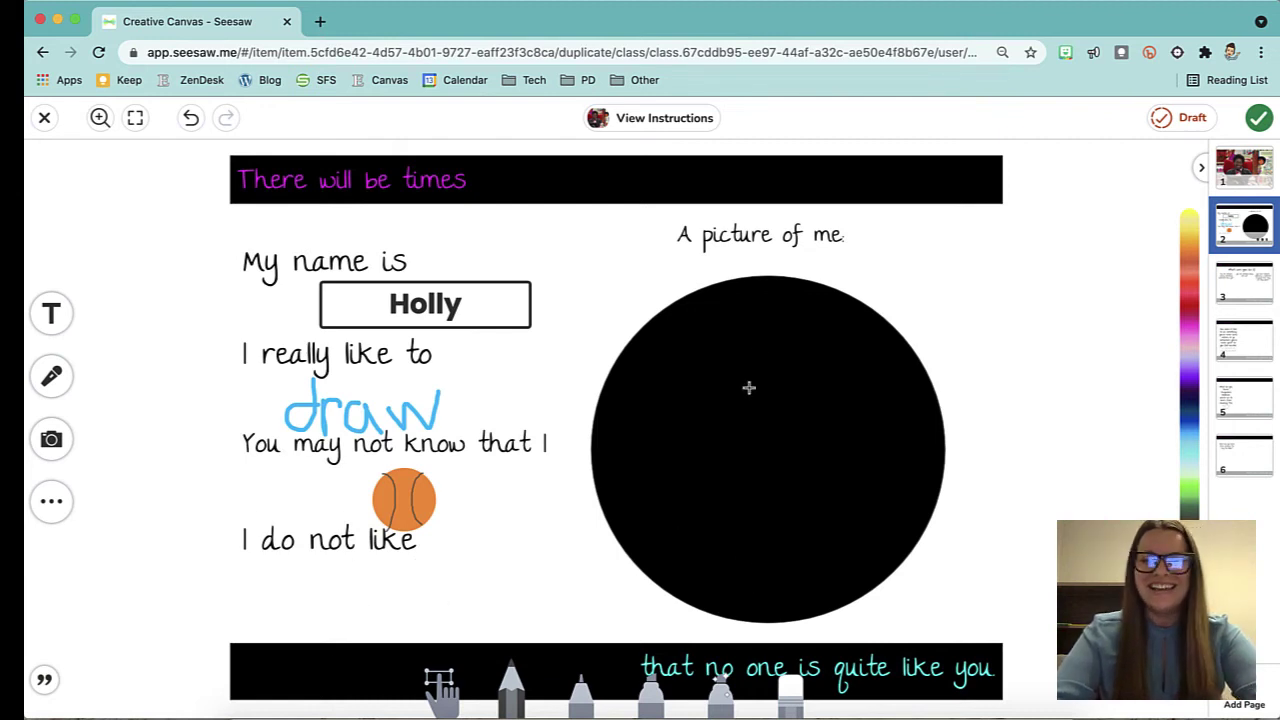
# Choose Photo from the camera's media options to take a picture for the response.
pyautogui.click(52, 441)
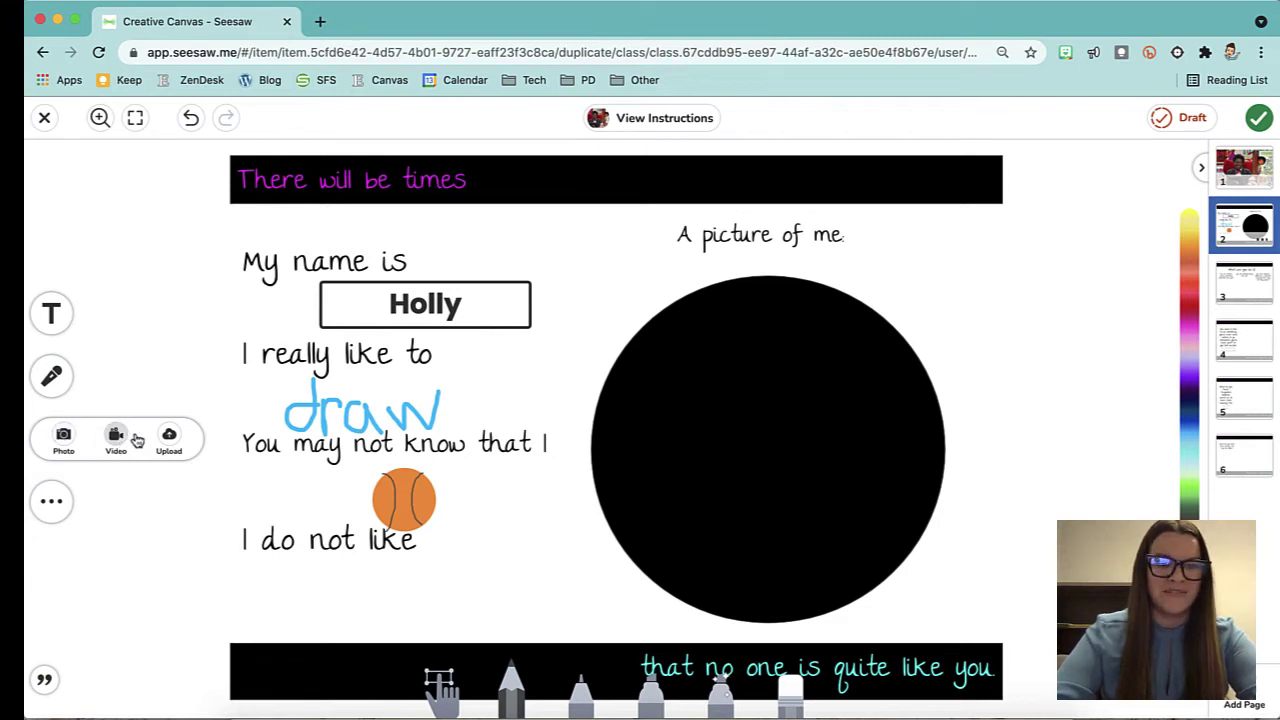
pyautogui.click(63, 438)
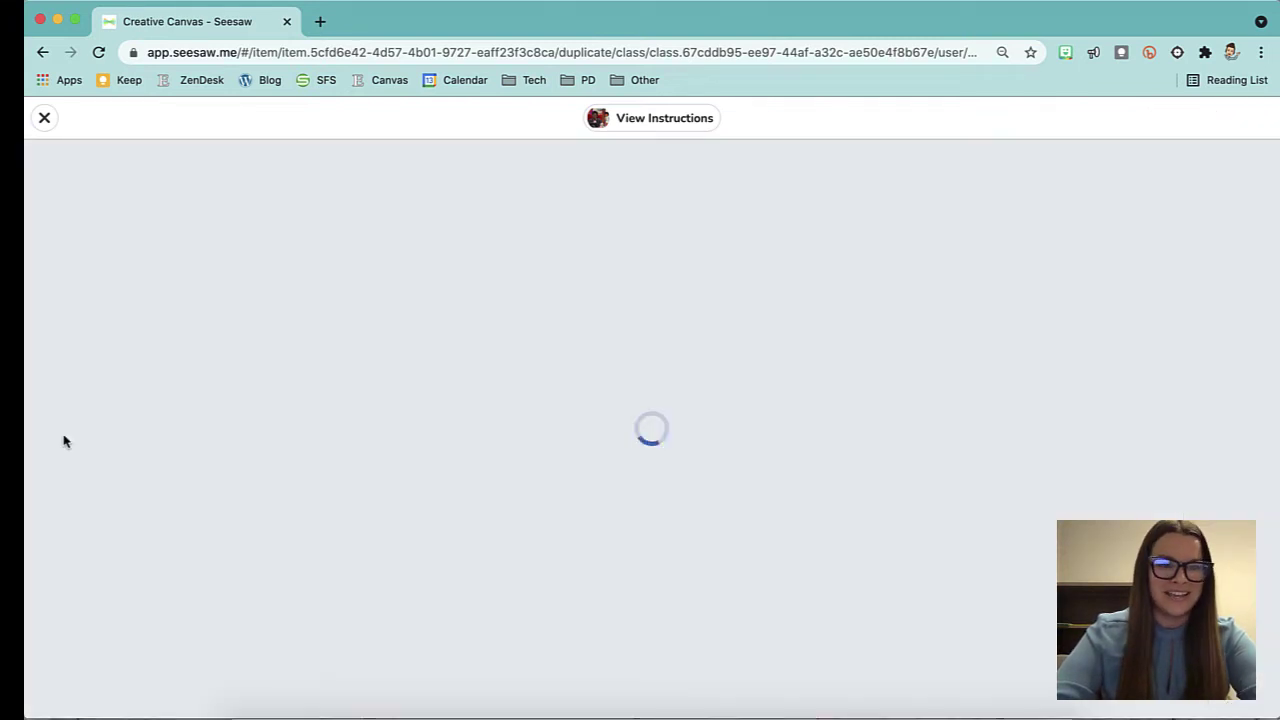
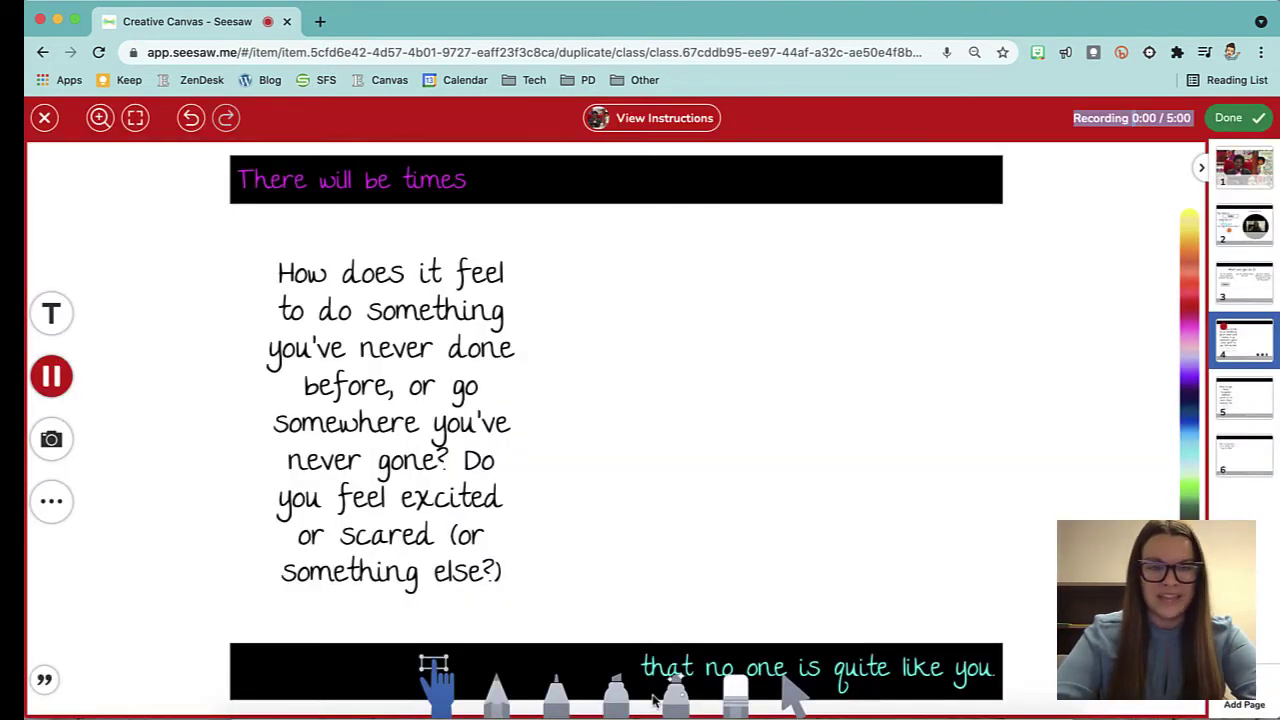
# Draw a glowing pink star beside the page-4 question with the marker and stop recording.
pyautogui.click(678, 700)
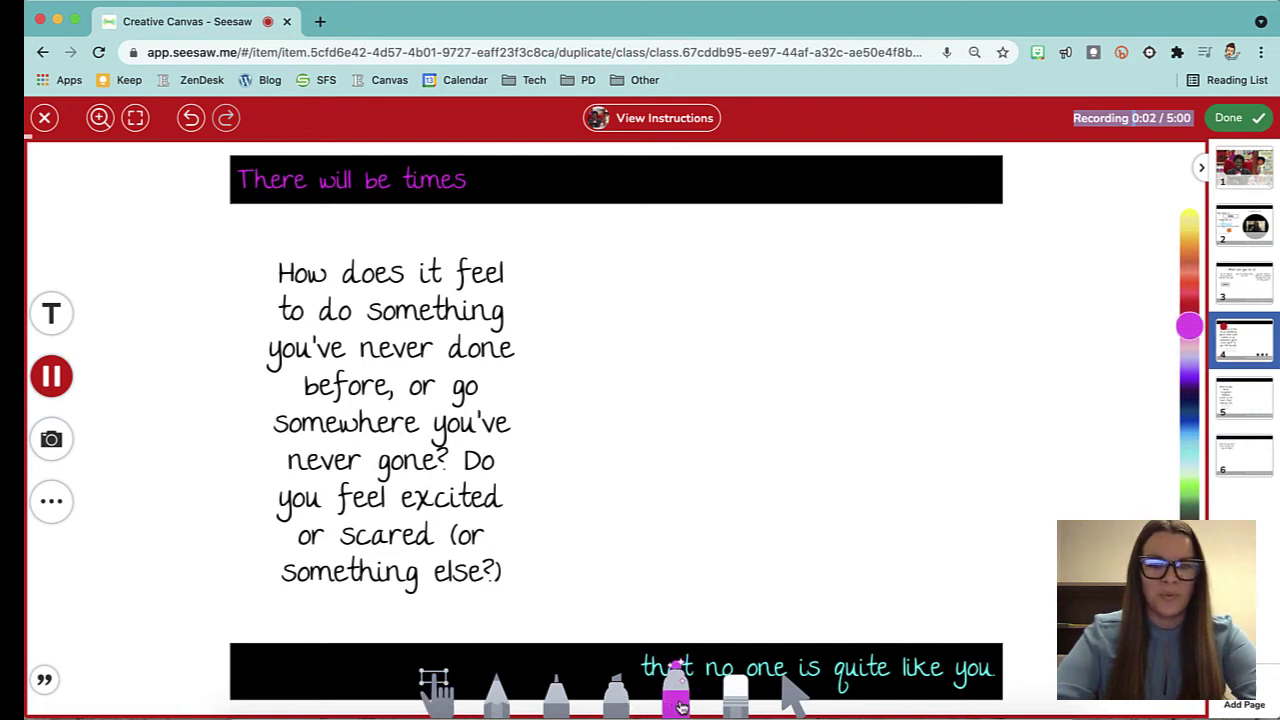
pyautogui.moveTo(716, 478)
pyautogui.mouseDown()
pyautogui.moveTo(743, 326)
pyautogui.moveTo(803, 403)
pyautogui.moveTo(737, 423)
pyautogui.moveTo(655, 402)
pyautogui.moveTo(808, 377)
pyautogui.moveTo(714, 487)
pyautogui.mouseUp()
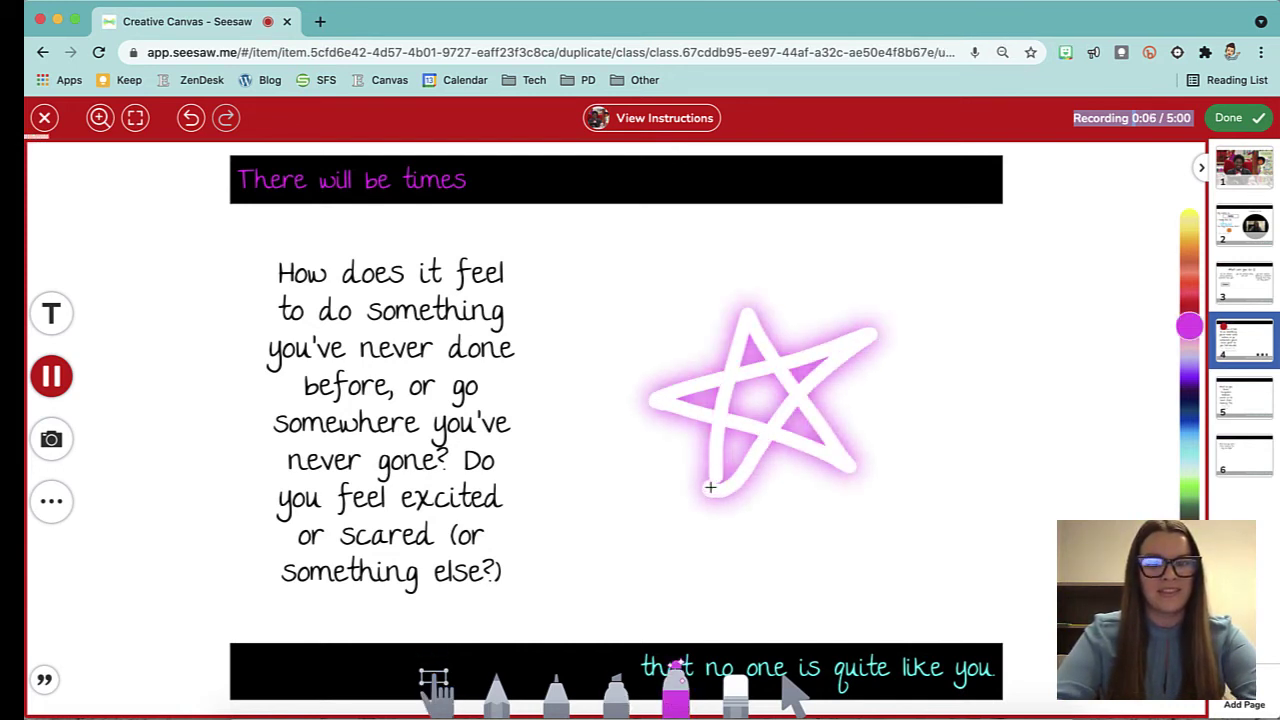
pyautogui.click(1235, 118)
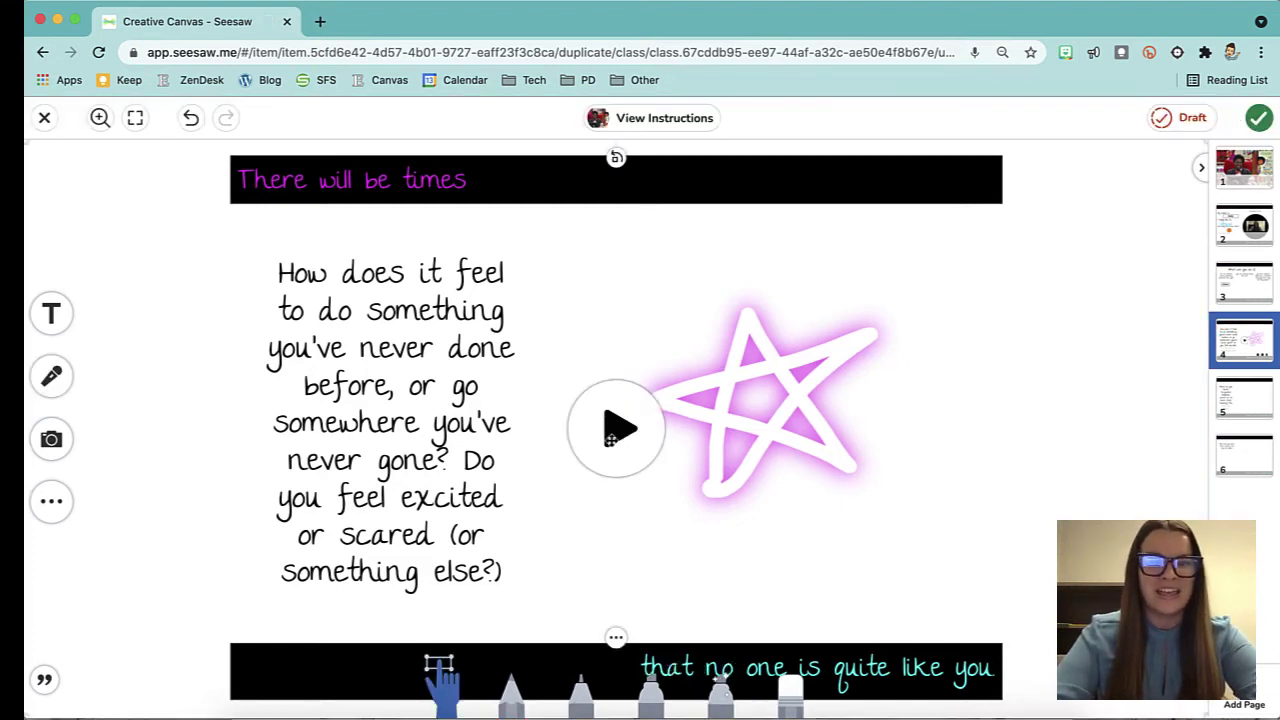
# Preview the 8-second star recording, then submit the response to the Learning Journal.
pyautogui.click(614, 432)
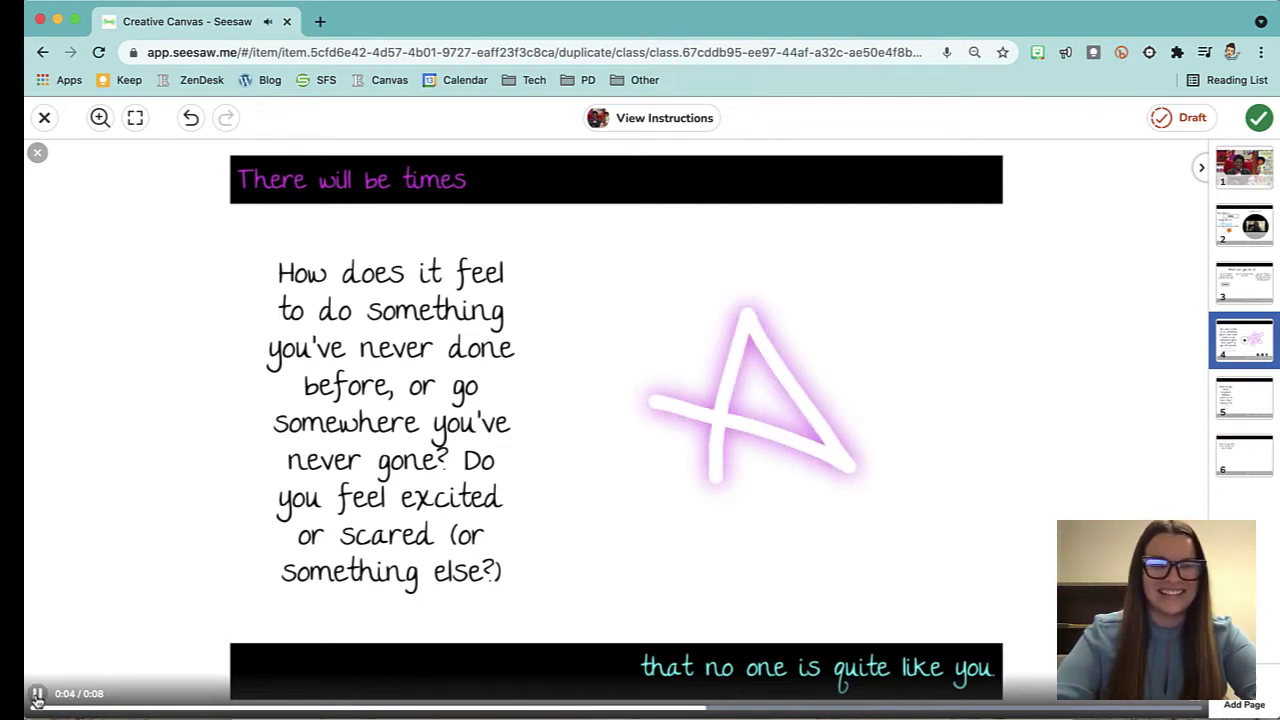
pyautogui.click(37, 697)
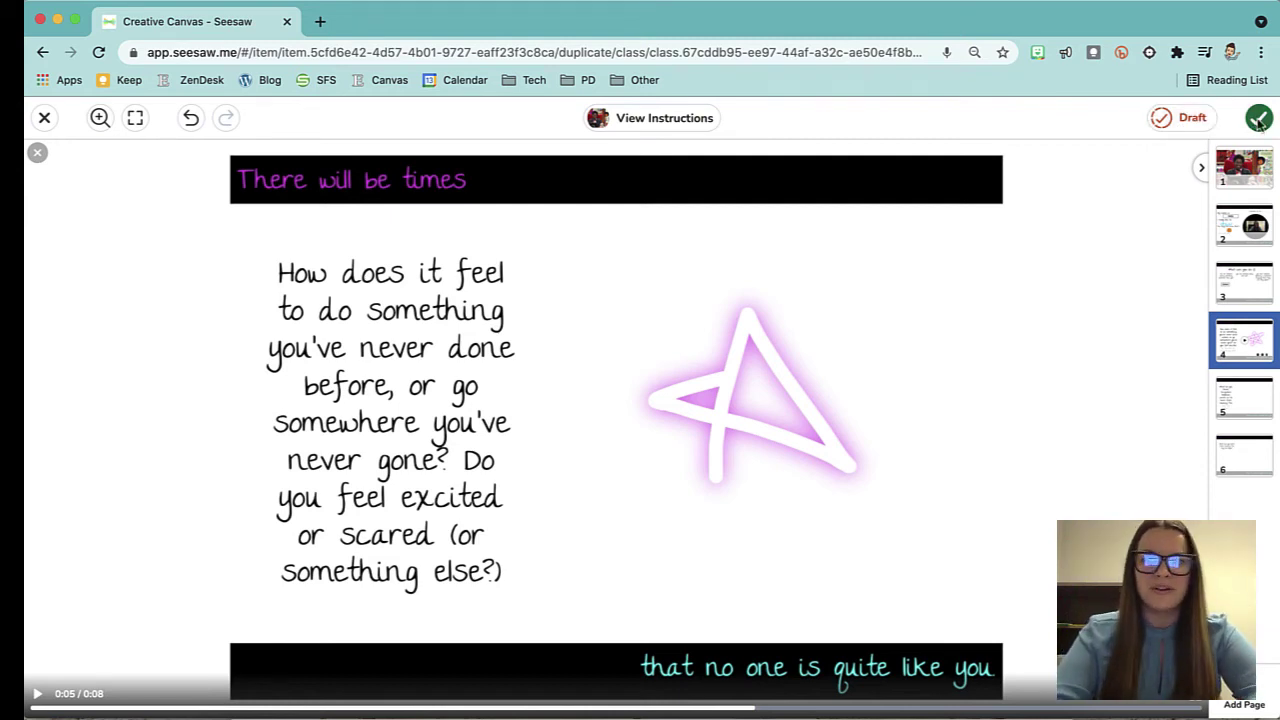
pyautogui.click(1259, 118)
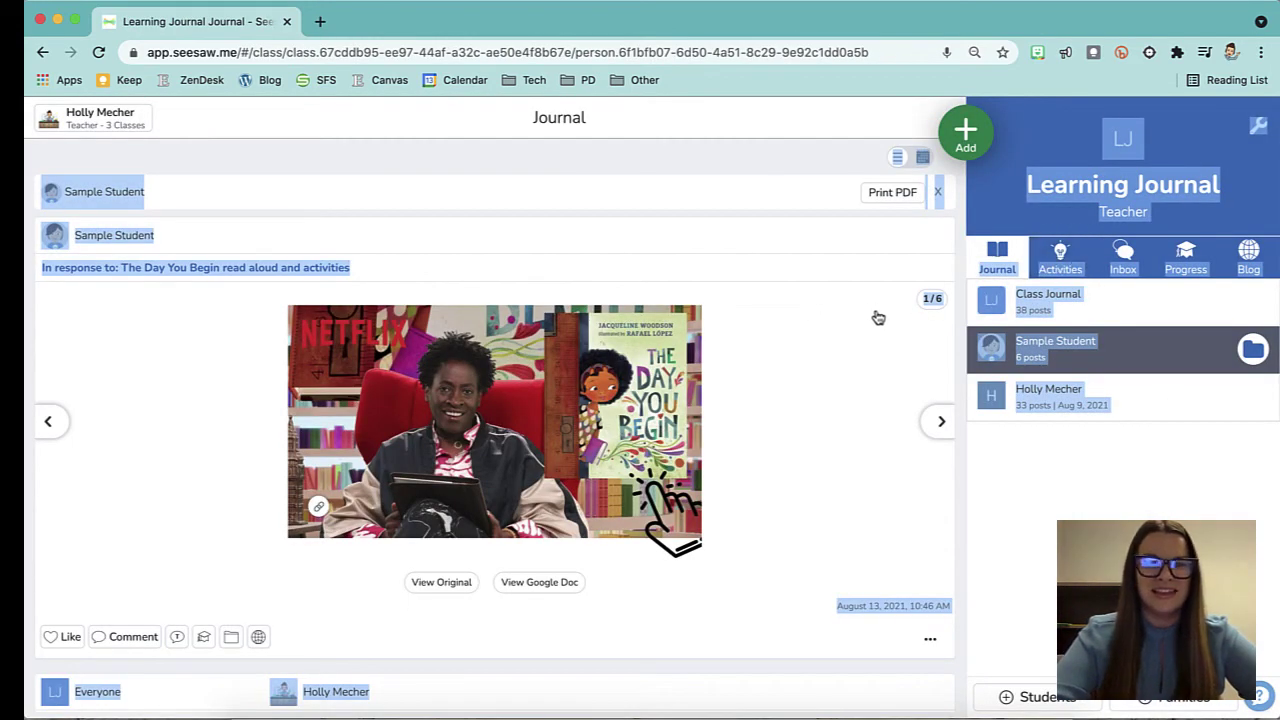
# Open and close the Sample Student's post, then show the Scheduled activities list.
pyautogui.click(1105, 302)
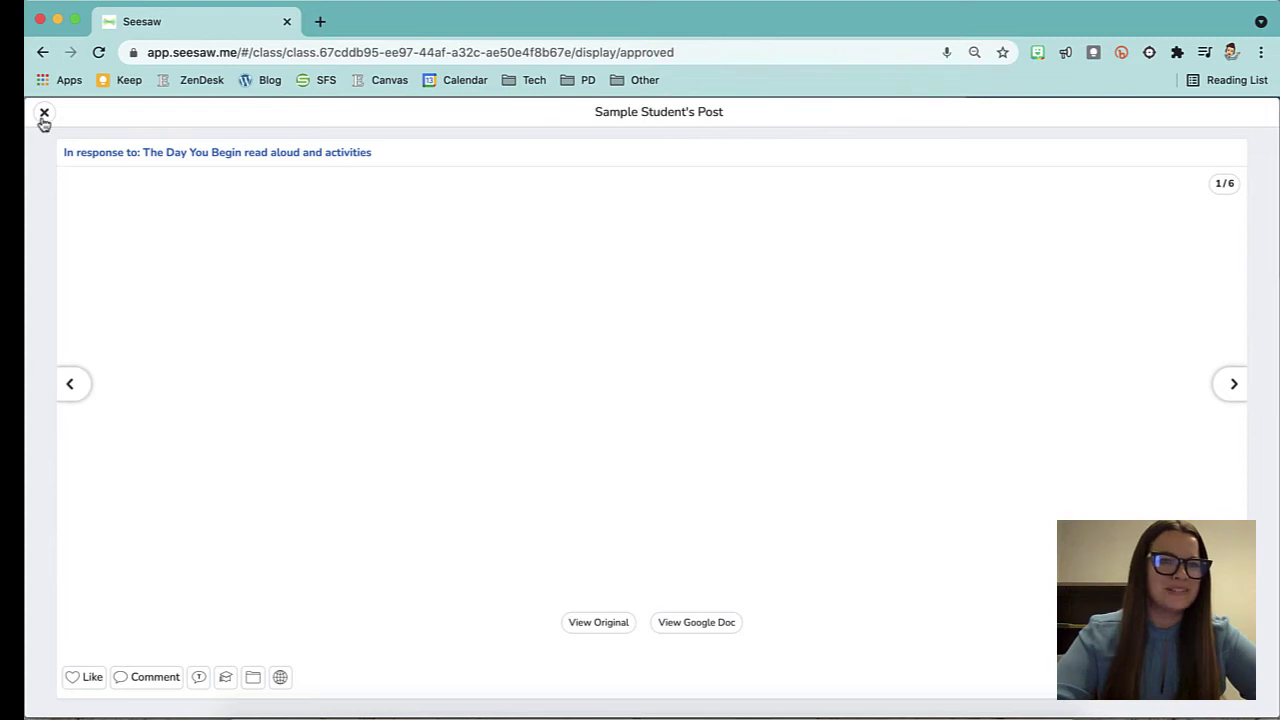
pyautogui.click(44, 114)
pyautogui.click(1066, 258)
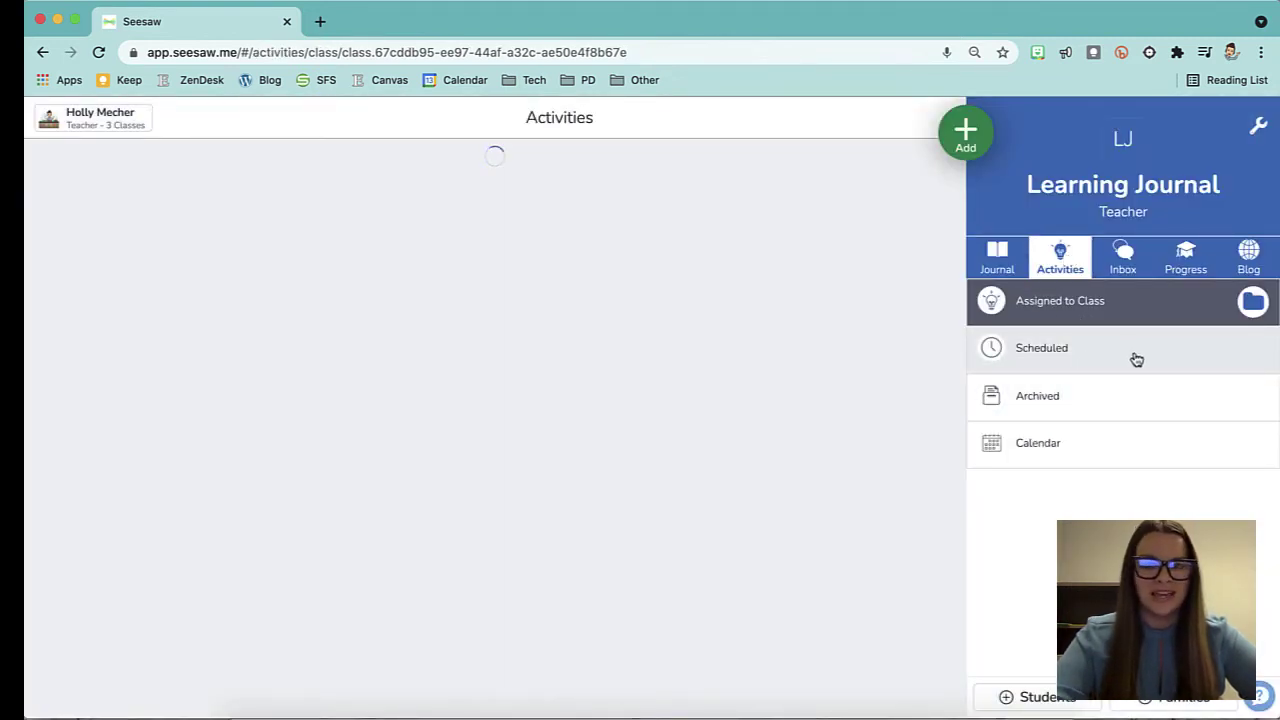
pyautogui.click(1136, 359)
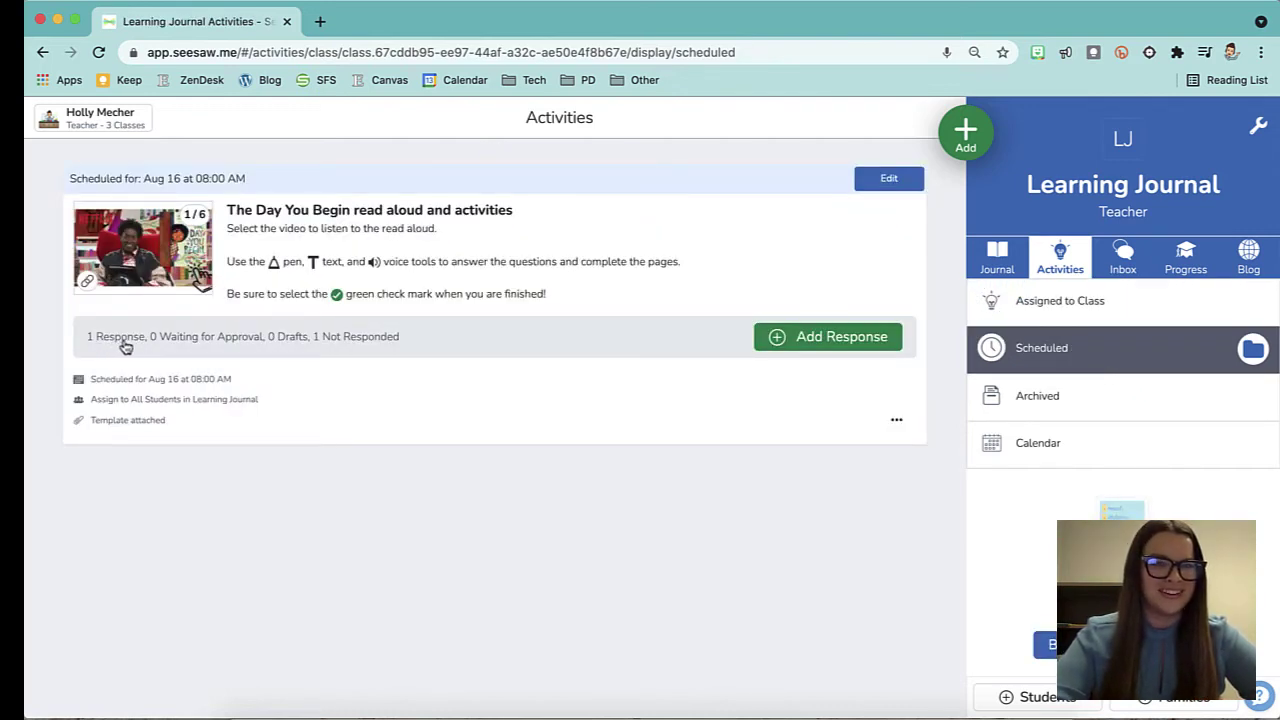
# Open Sample Student's response to The Day You Begin, page through it, and close both views.
pyautogui.click(170, 342)
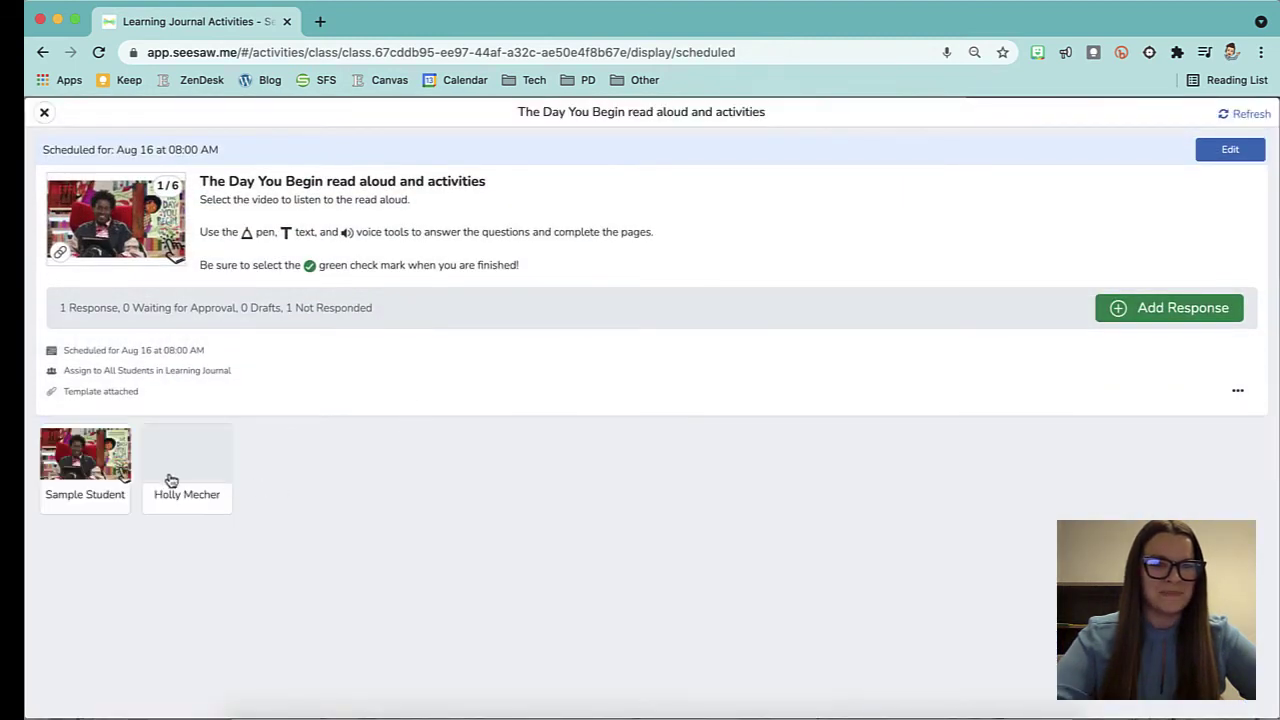
pyautogui.click(112, 486)
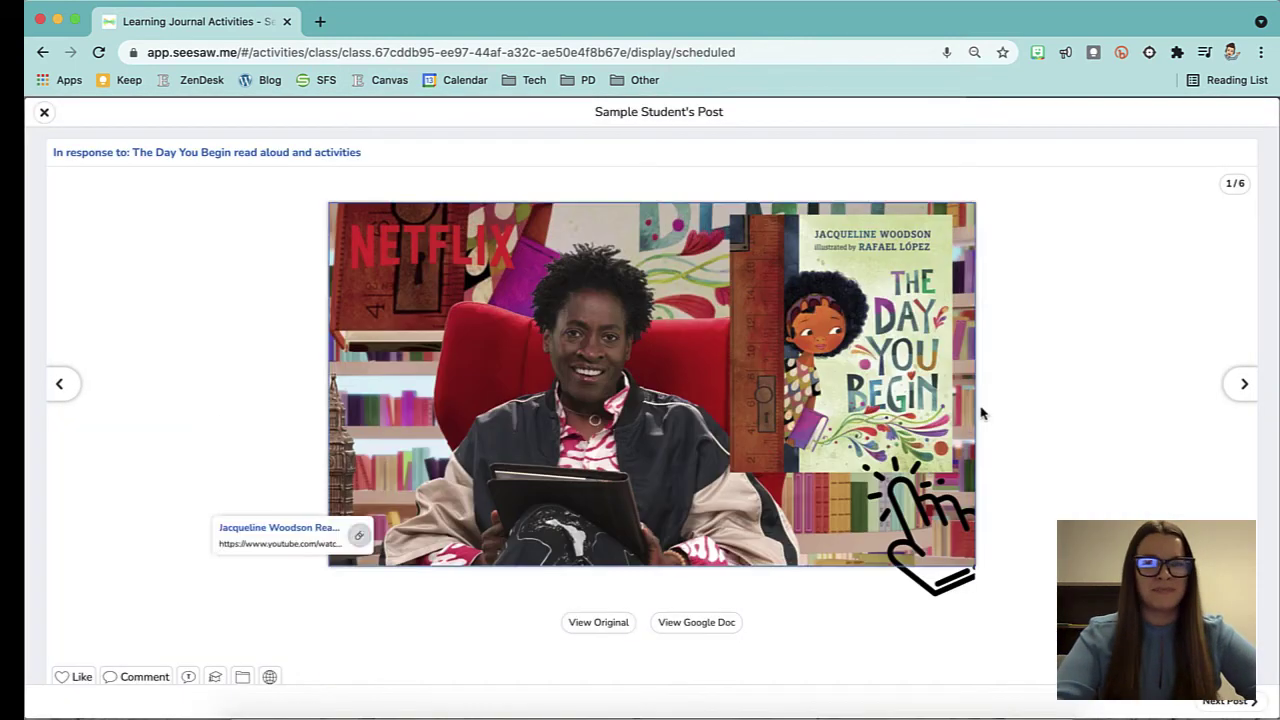
pyautogui.click(1242, 385)
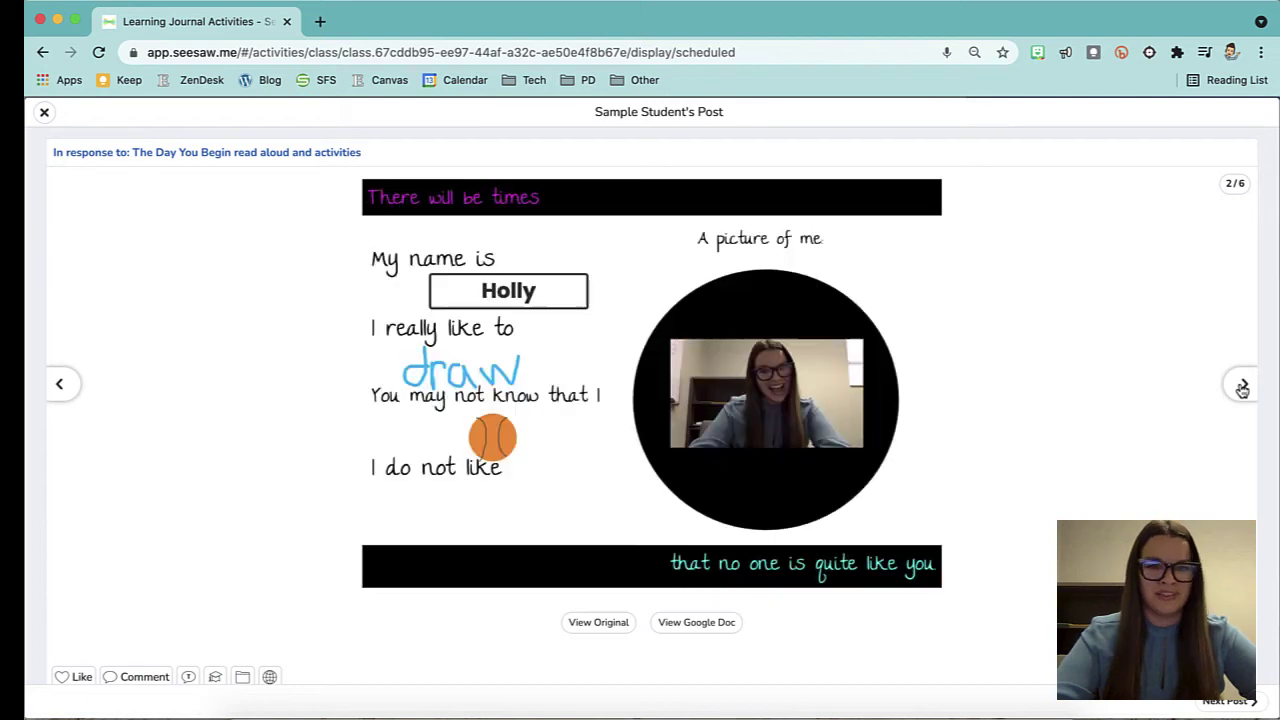
pyautogui.click(1242, 386)
pyautogui.click(1241, 385)
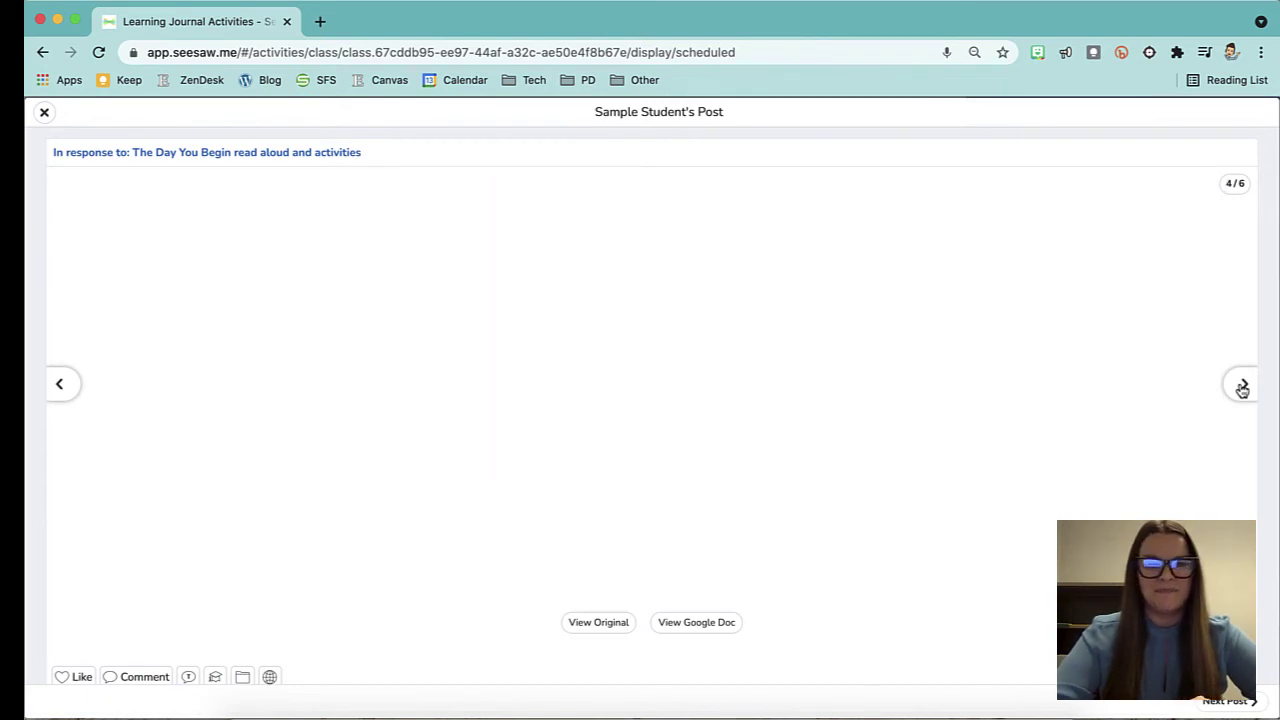
pyautogui.click(44, 113)
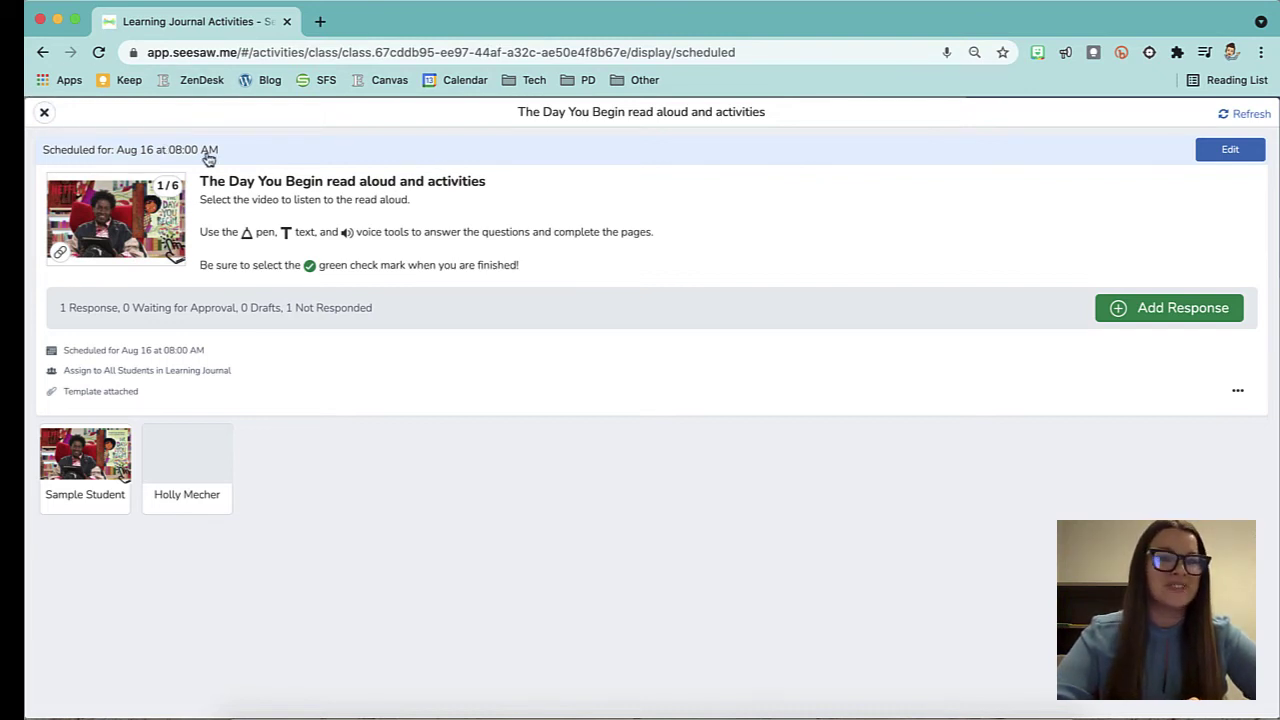
pyautogui.click(44, 113)
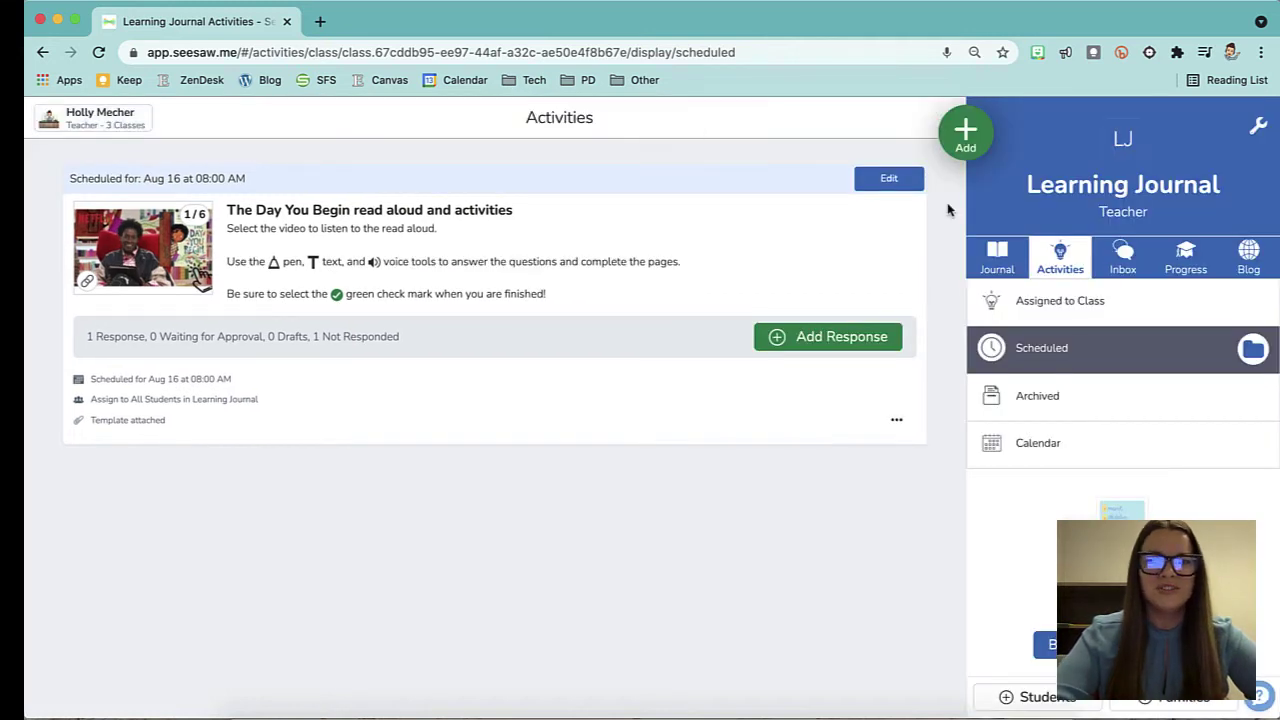
# Start assigning an activity and browse the 6th-grade Community Library.
pyautogui.click(965, 133)
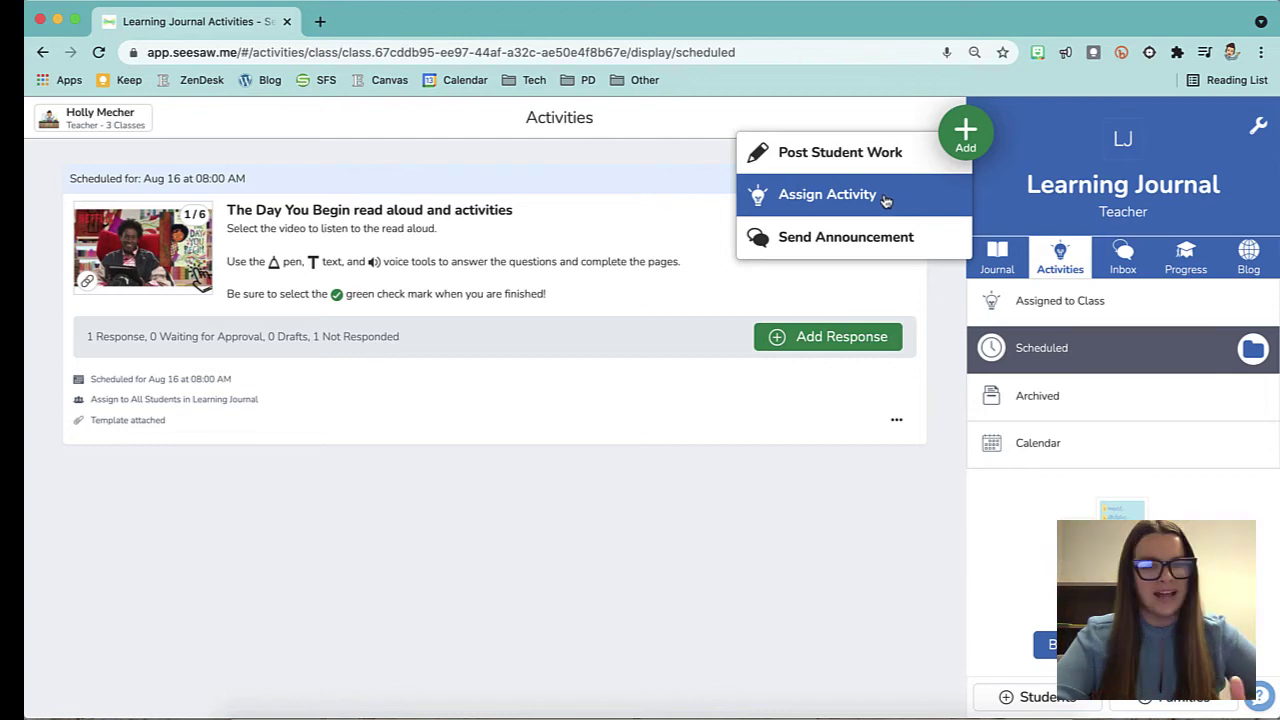
pyautogui.click(885, 198)
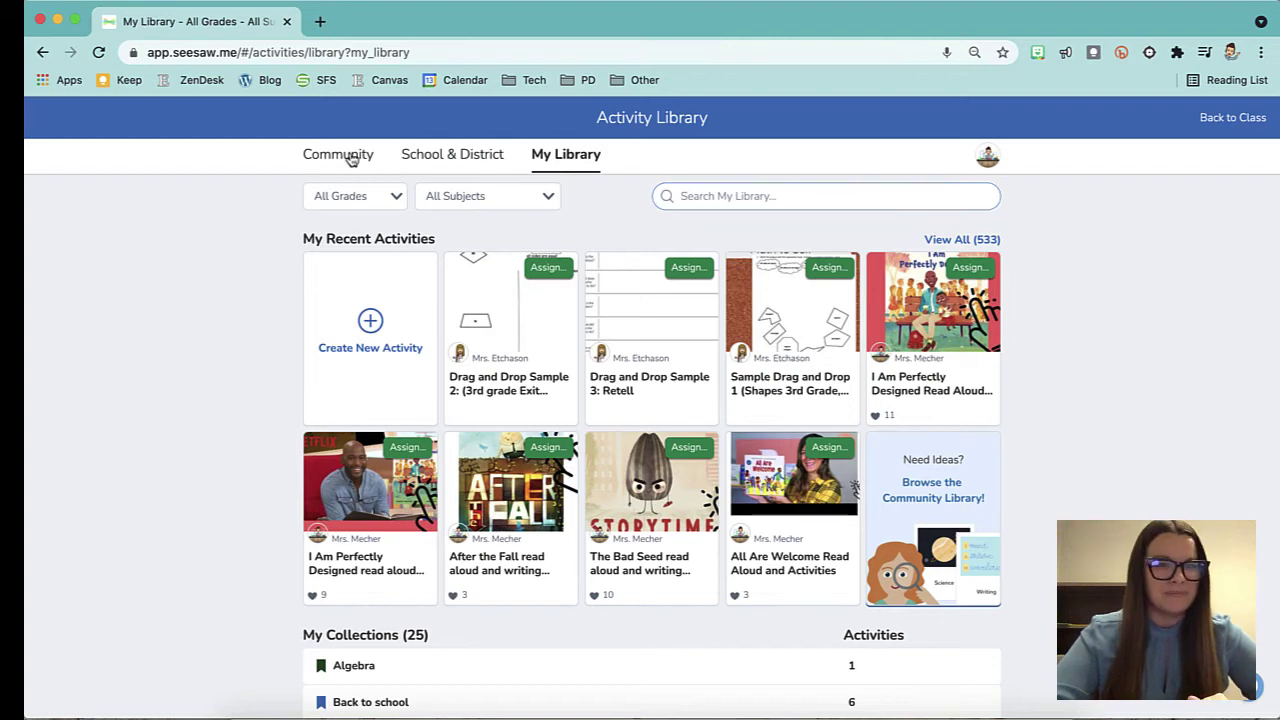
pyautogui.click(350, 157)
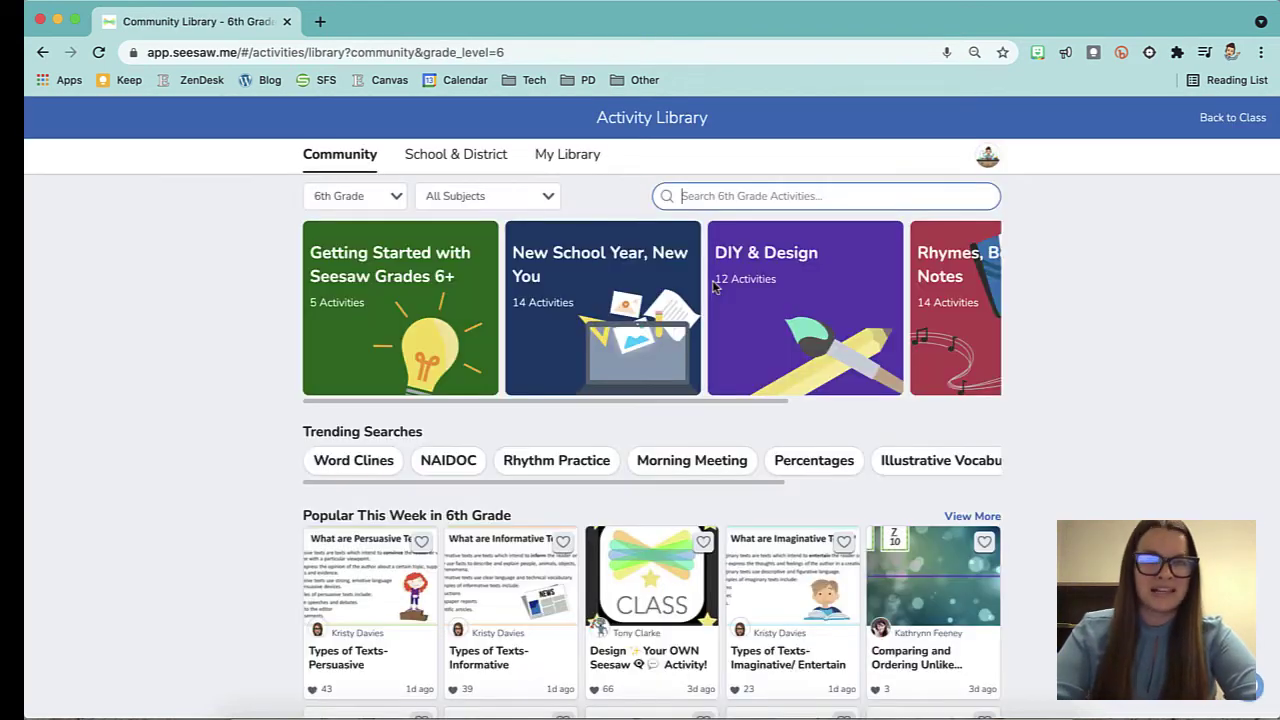
pyautogui.scroll(-4, 802, 508)
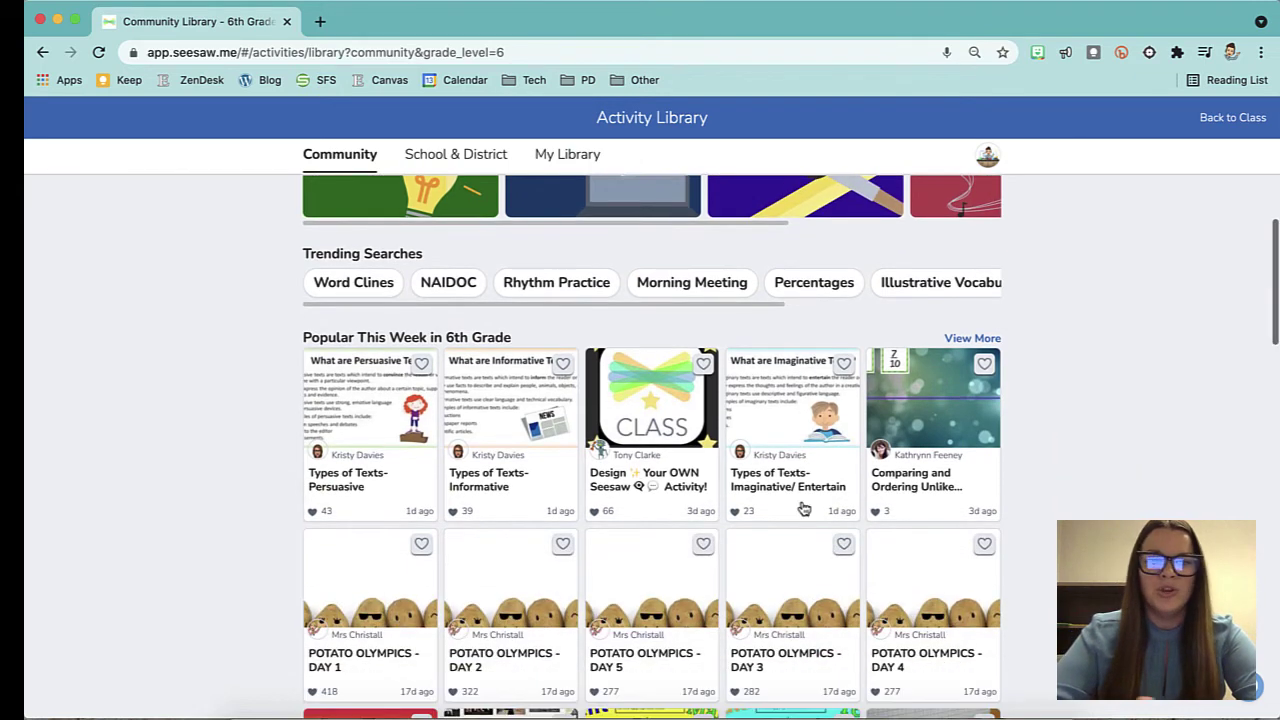
pyautogui.scroll(-8, 475, 475)
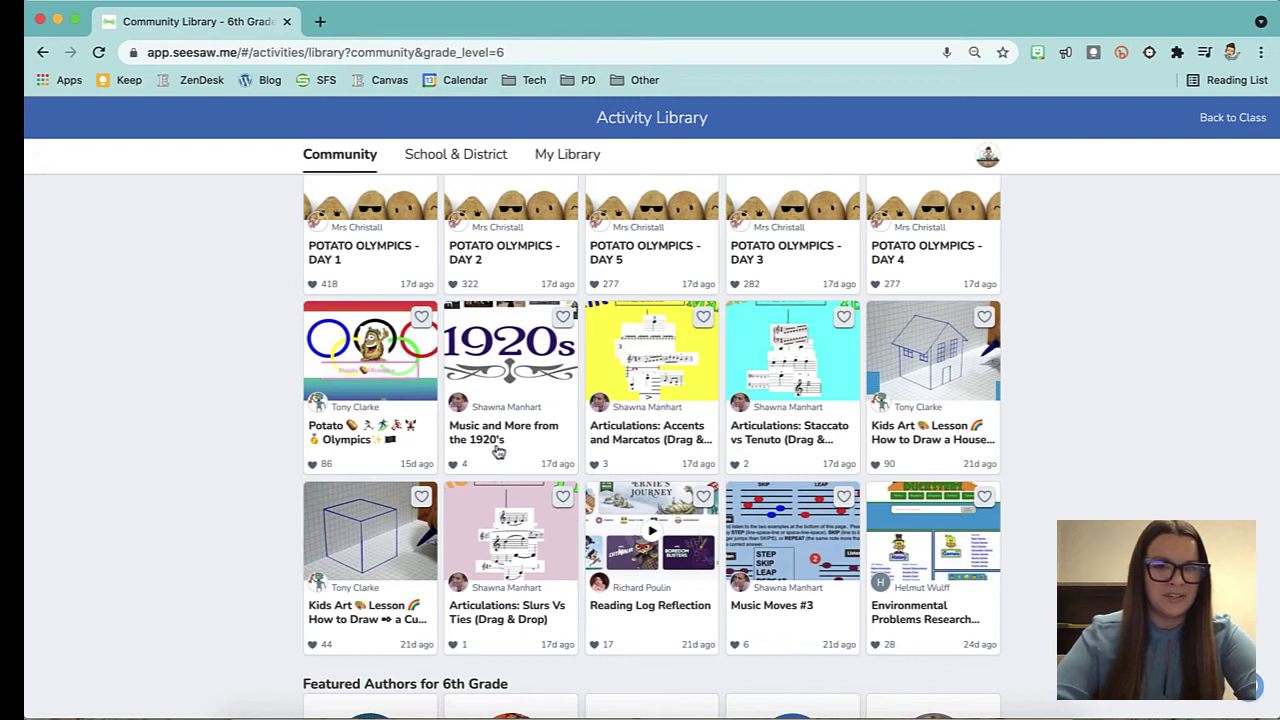
# Open Music and More from the 1920's and heart it to save it to My Library.
pyautogui.click(488, 445)
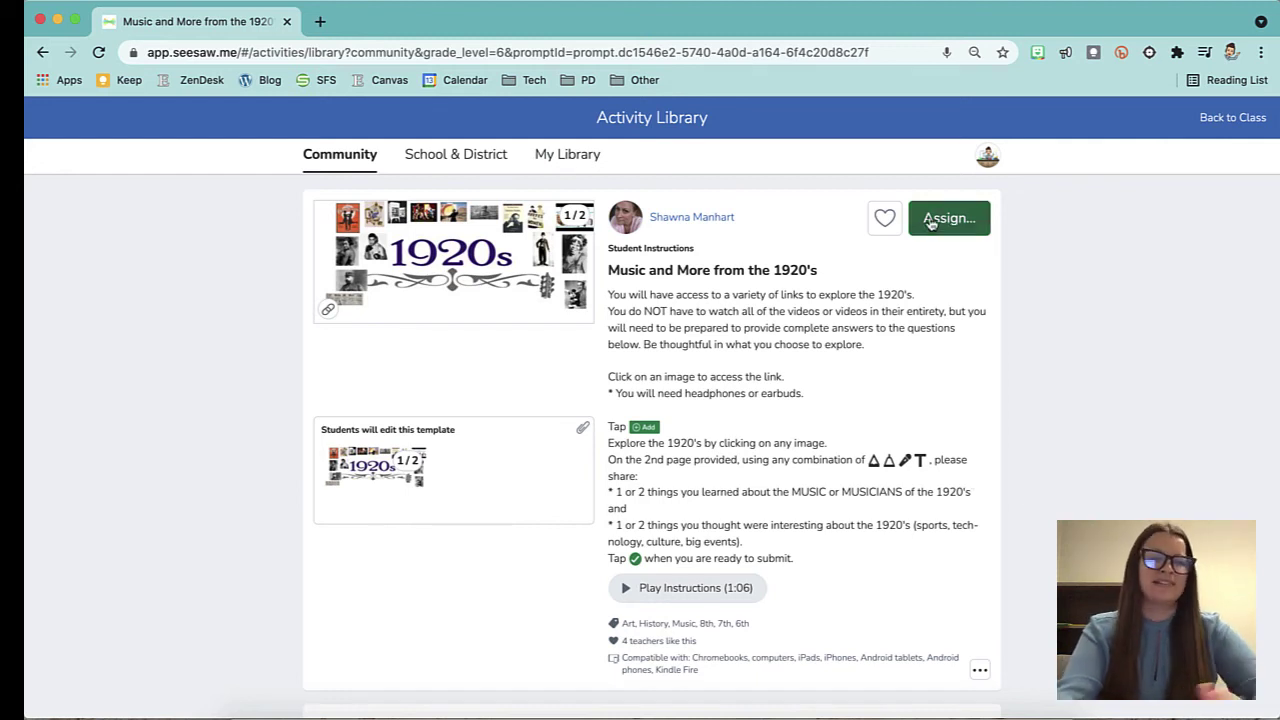
pyautogui.scroll(-1, 933, 427)
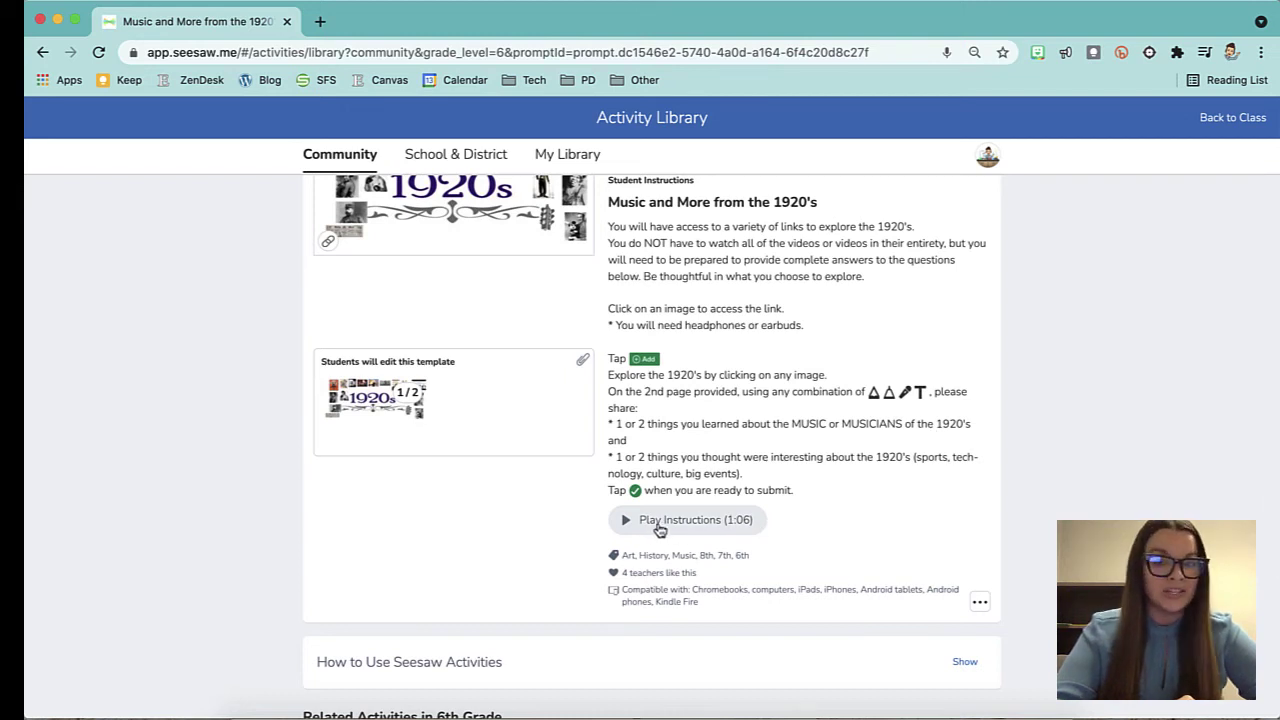
pyautogui.click(985, 602)
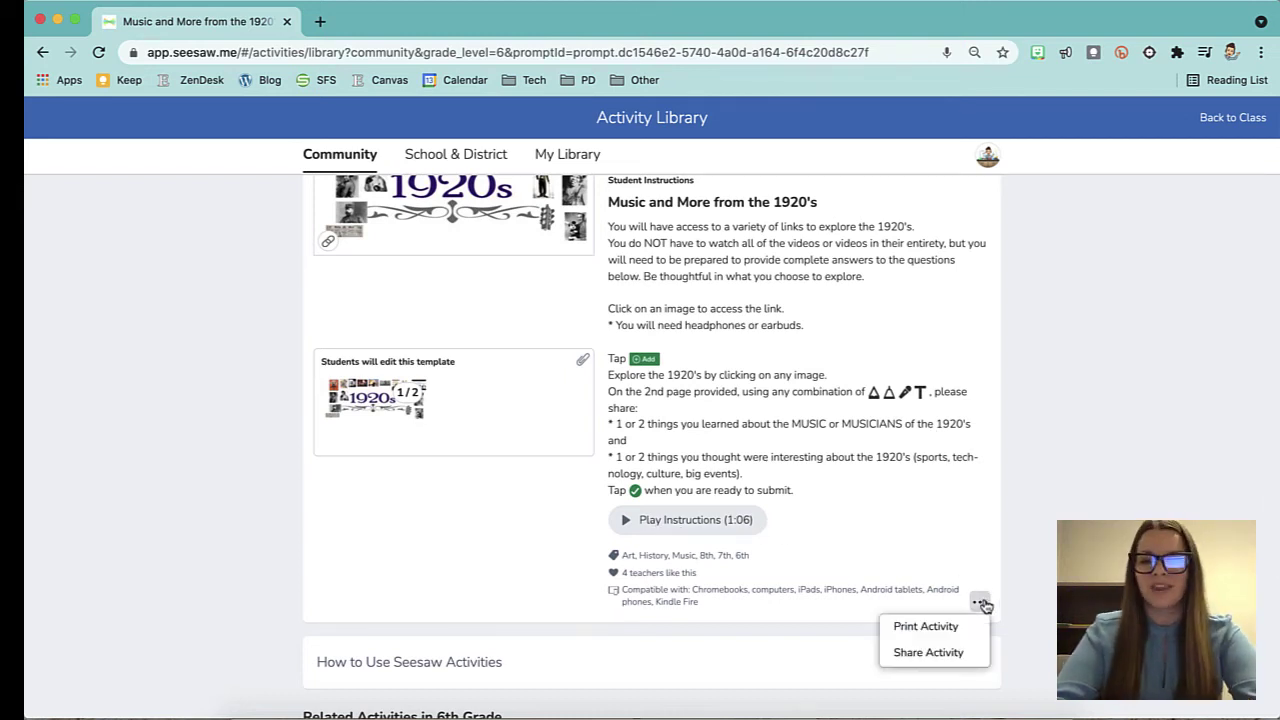
pyautogui.click(963, 494)
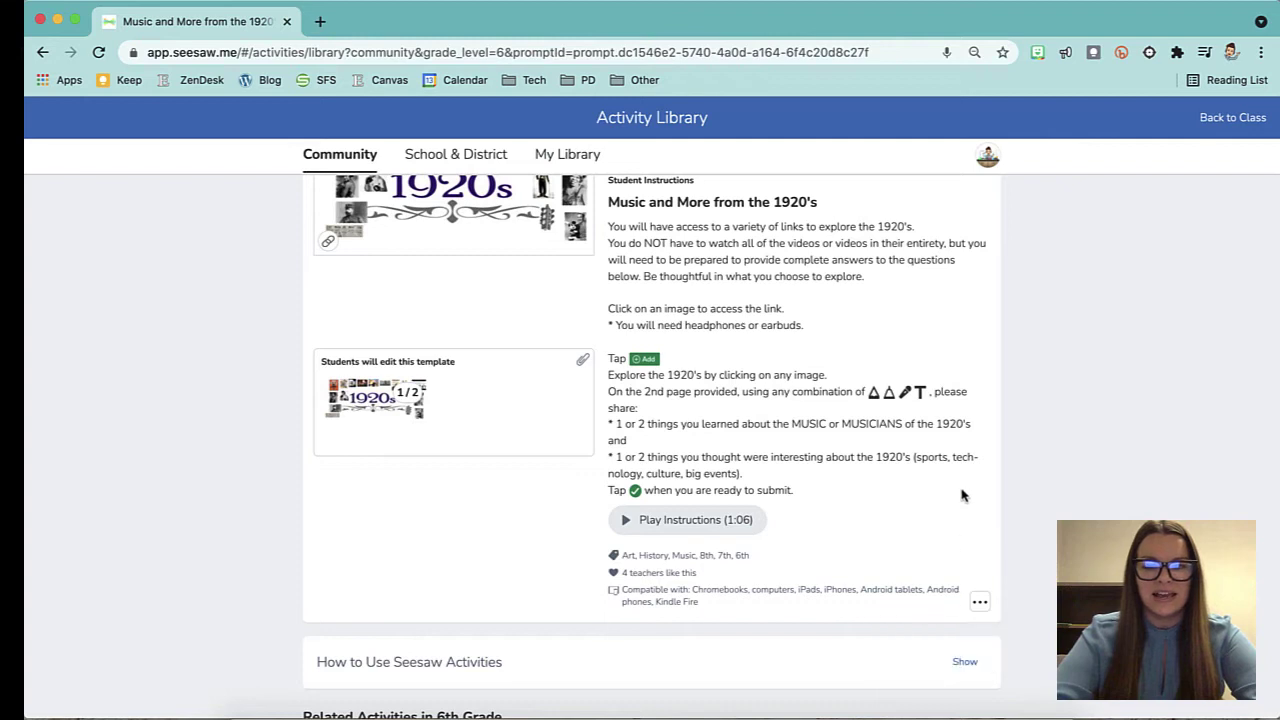
pyautogui.scroll(1, 963, 494)
pyautogui.click(885, 222)
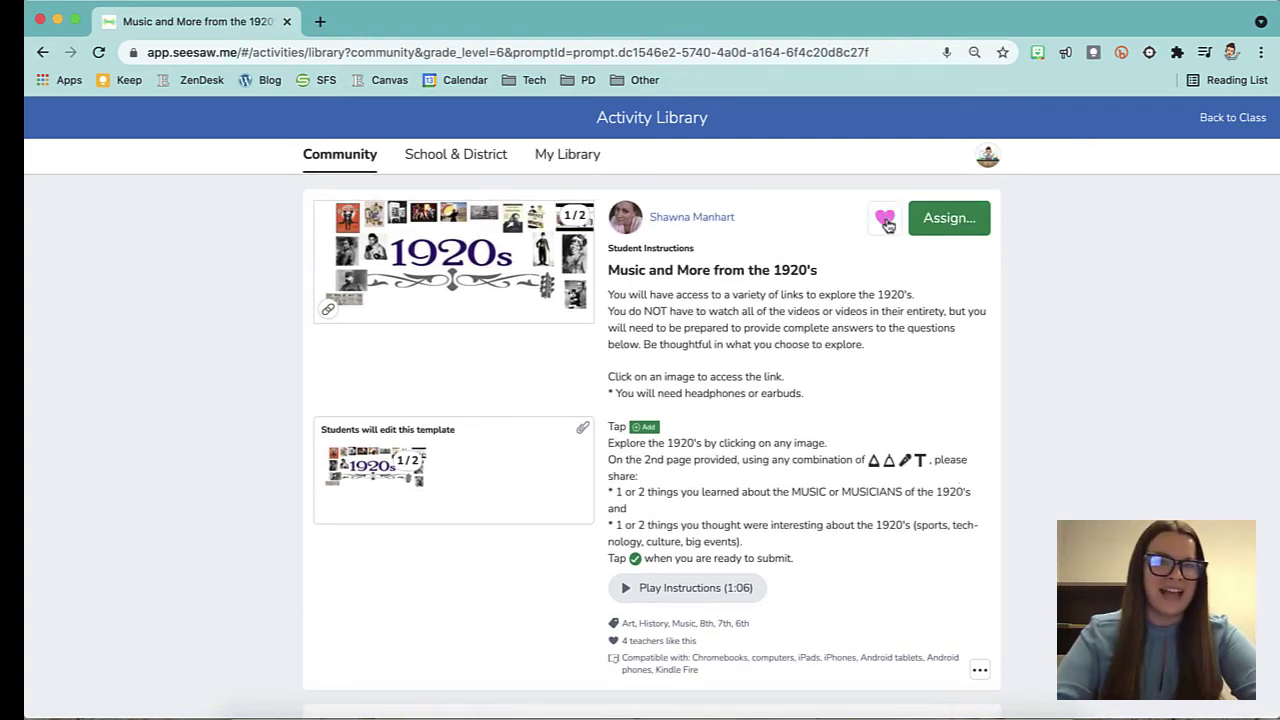
pyautogui.click(565, 158)
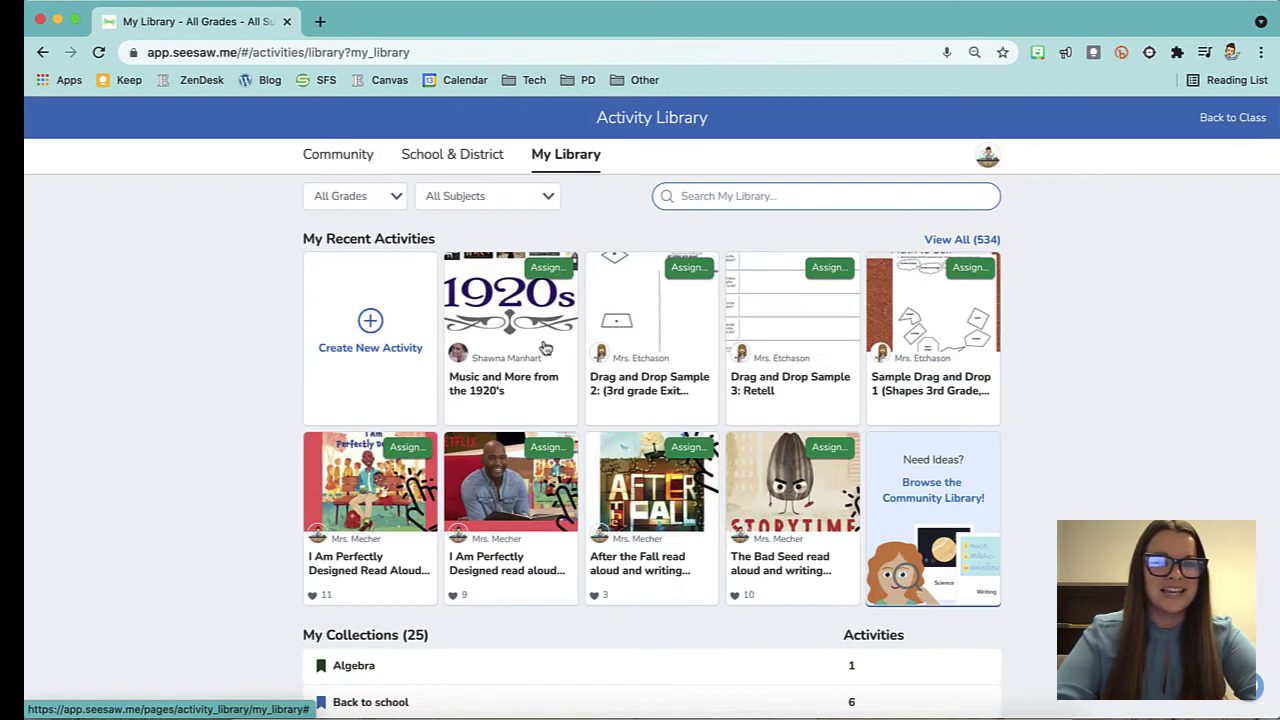
# Make an editable copy of the saved 1920's activity and delete its old voice instructions.
pyautogui.click(493, 394)
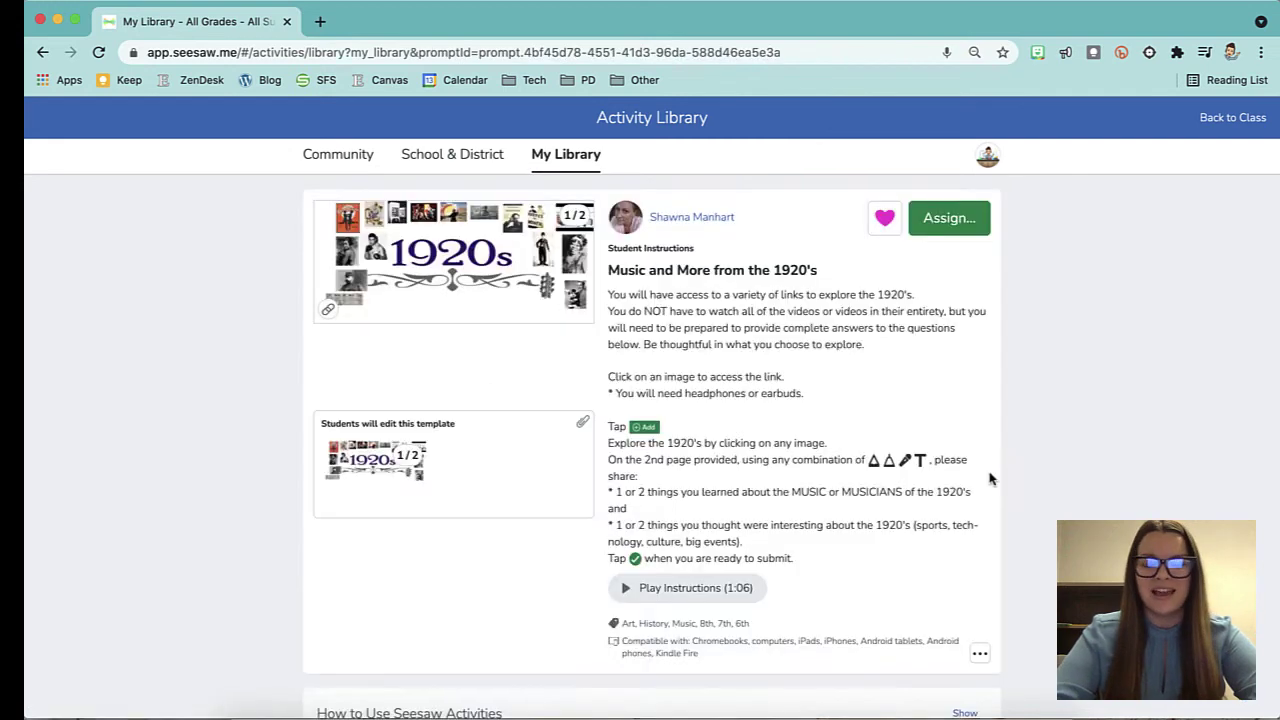
pyautogui.click(982, 655)
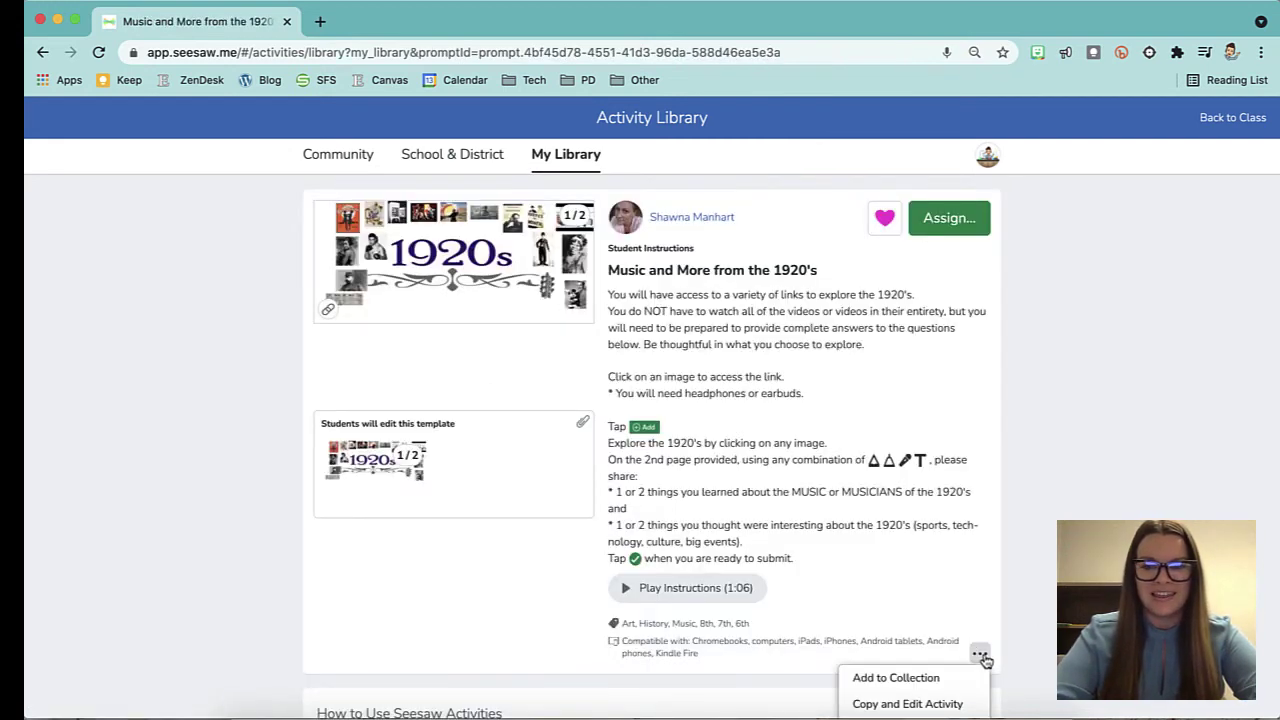
pyautogui.scroll(-1, 982, 650)
pyautogui.click(966, 632)
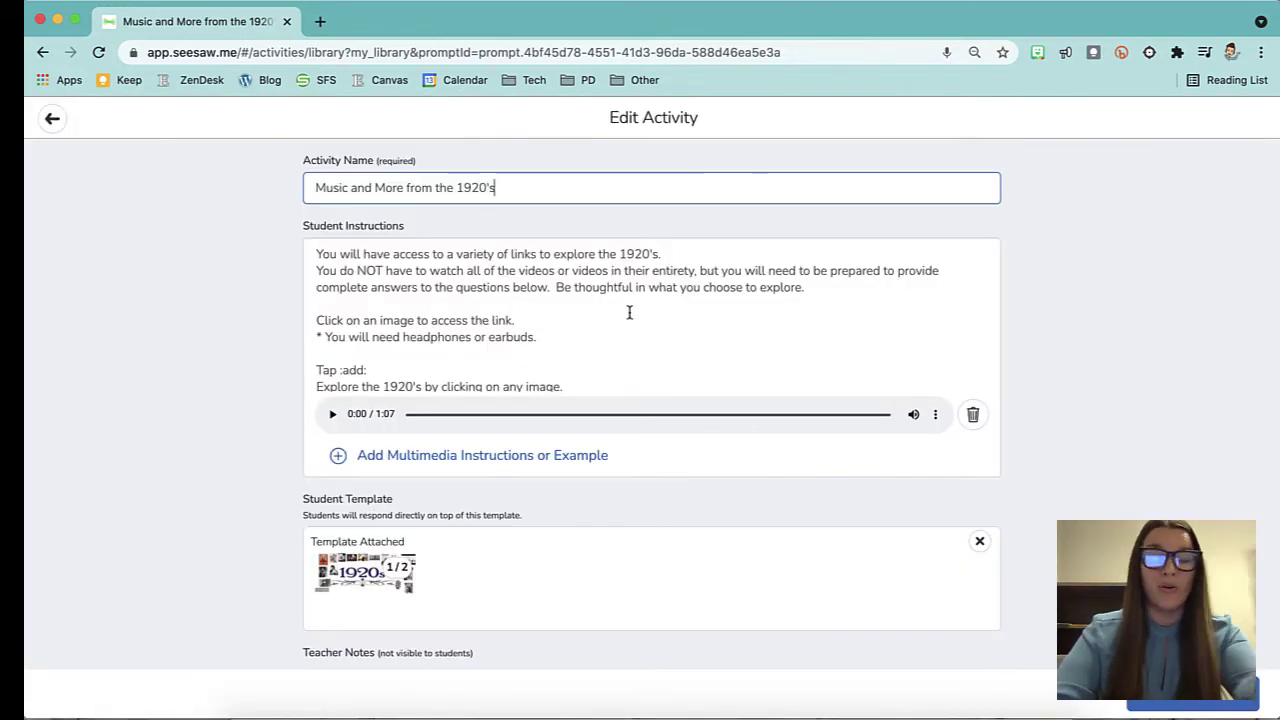
pyautogui.click(972, 414)
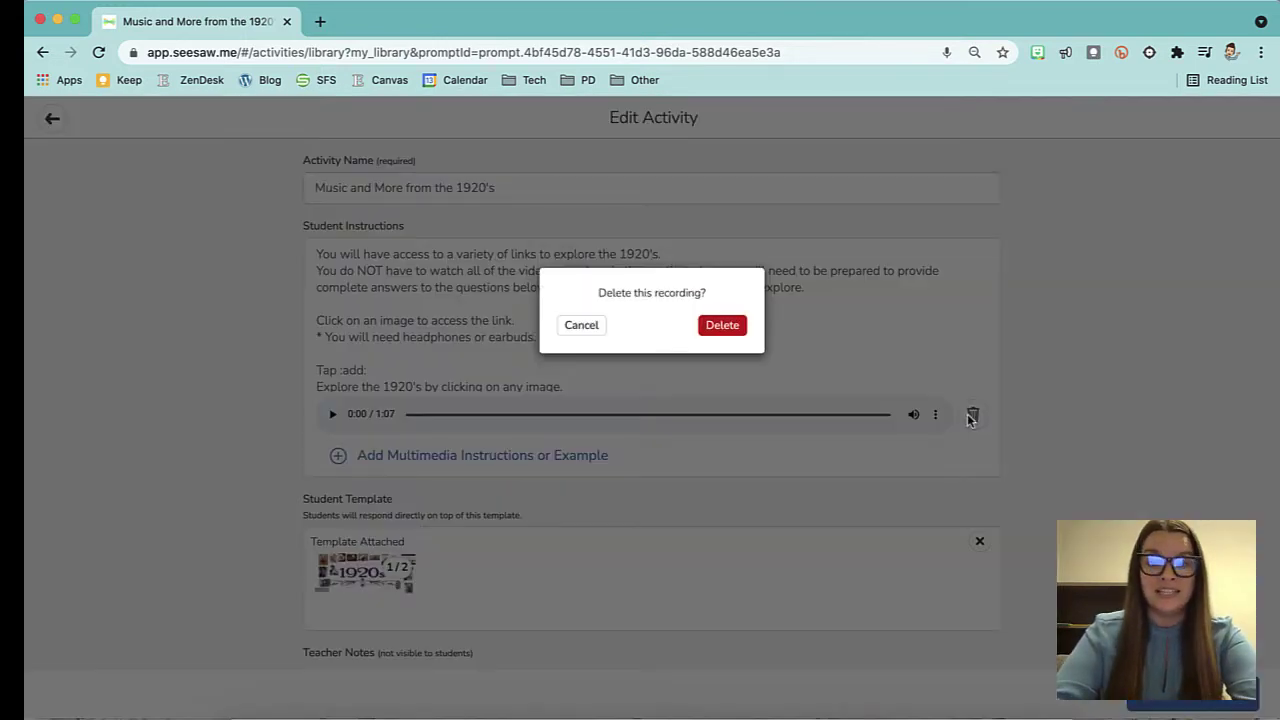
pyautogui.click(723, 326)
# Record new 3-second voice instructions and play them back to check.
pyautogui.click(427, 410)
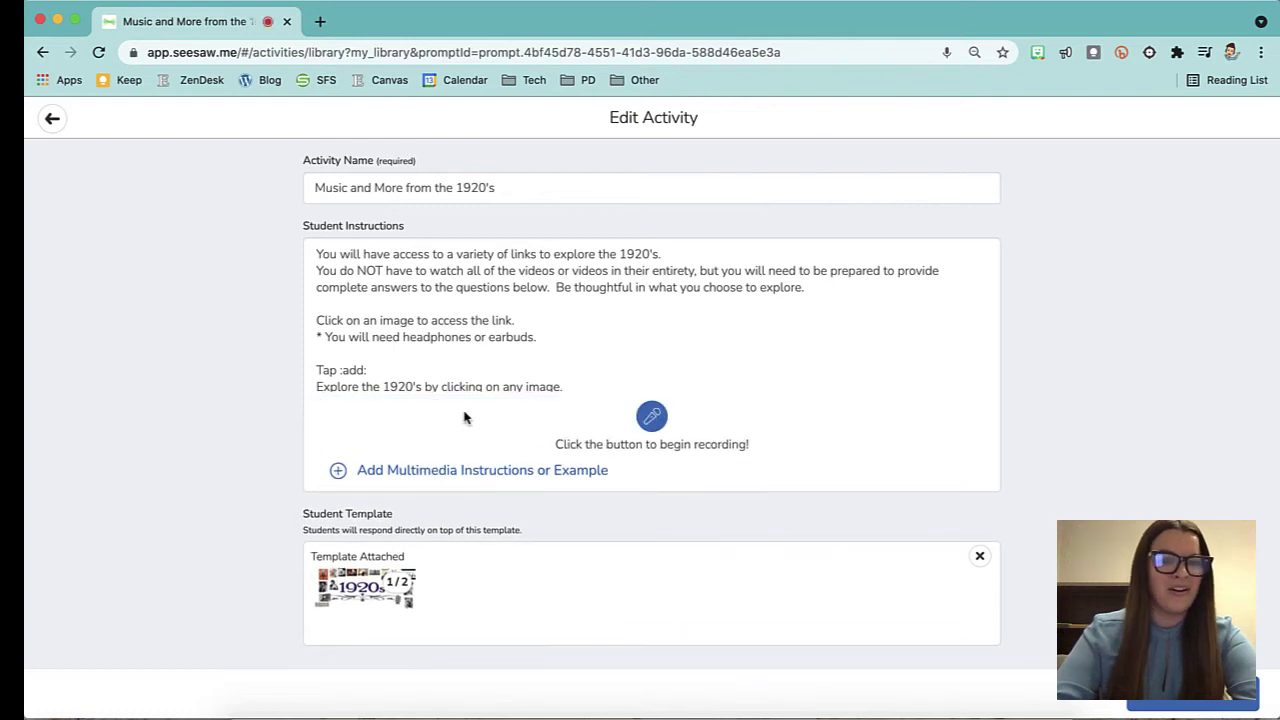
pyautogui.click(652, 416)
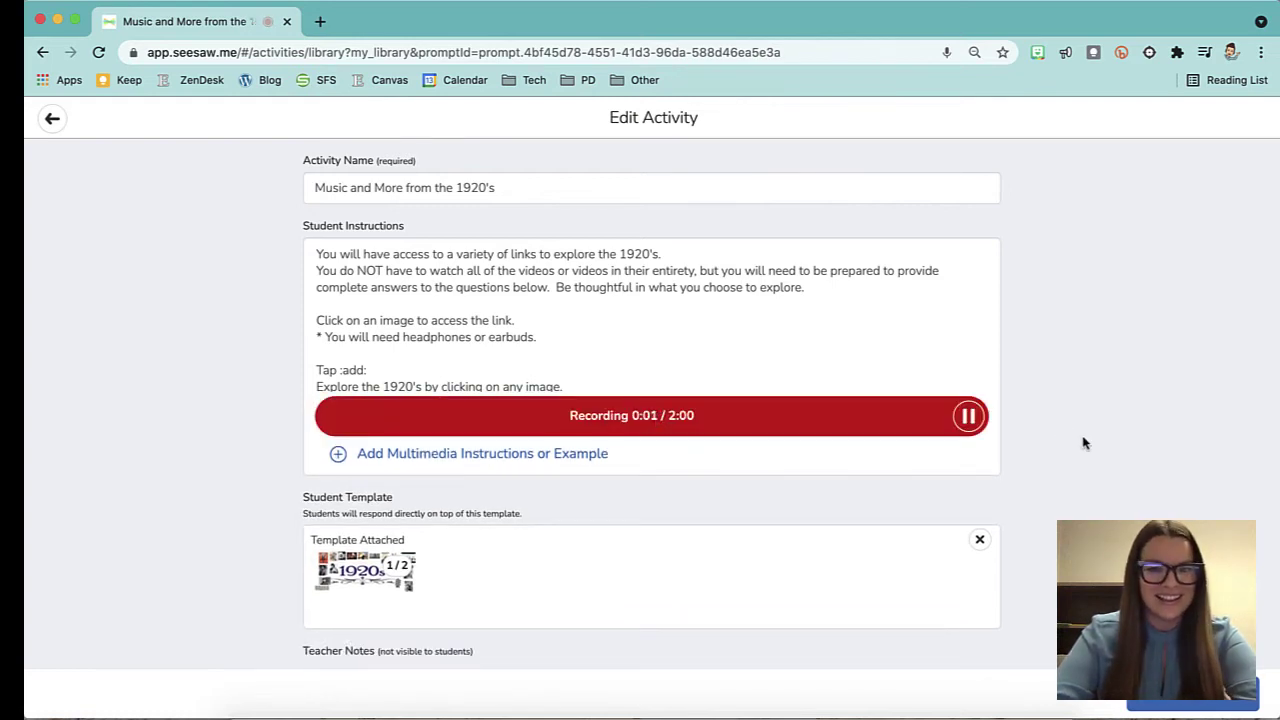
pyautogui.click(968, 418)
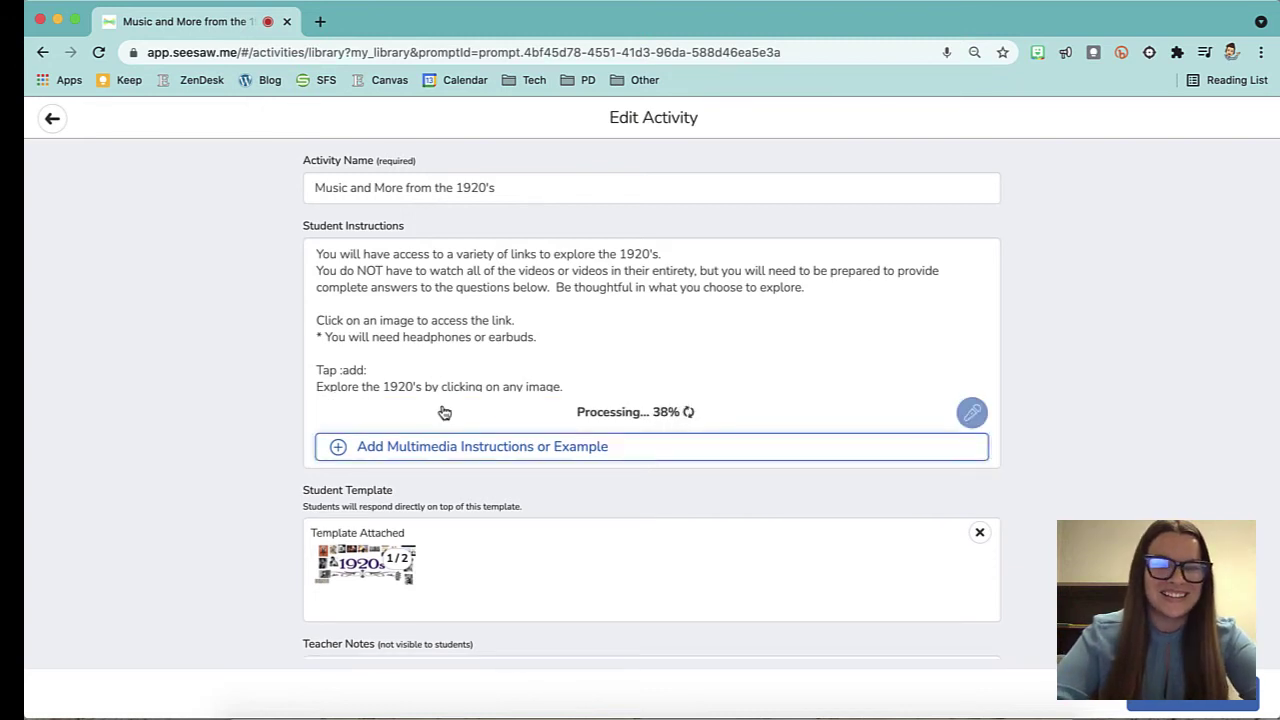
pyautogui.click(333, 415)
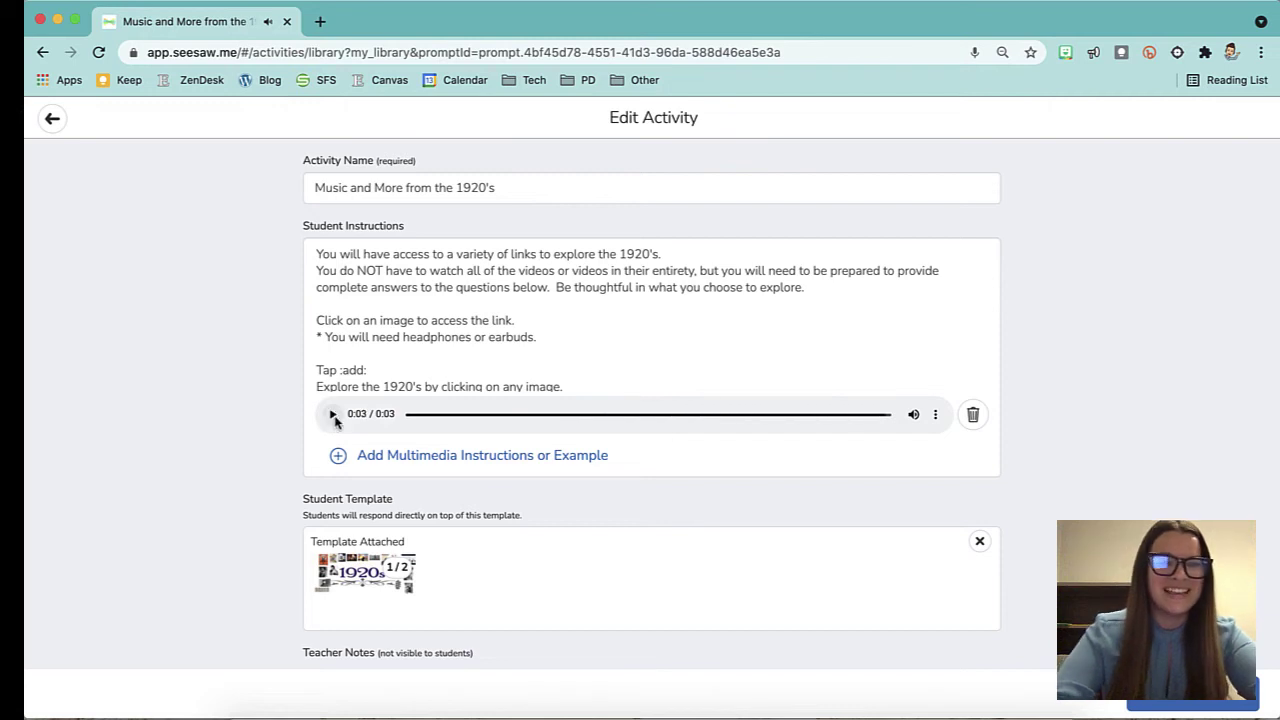
pyautogui.scroll(-3, 643, 306)
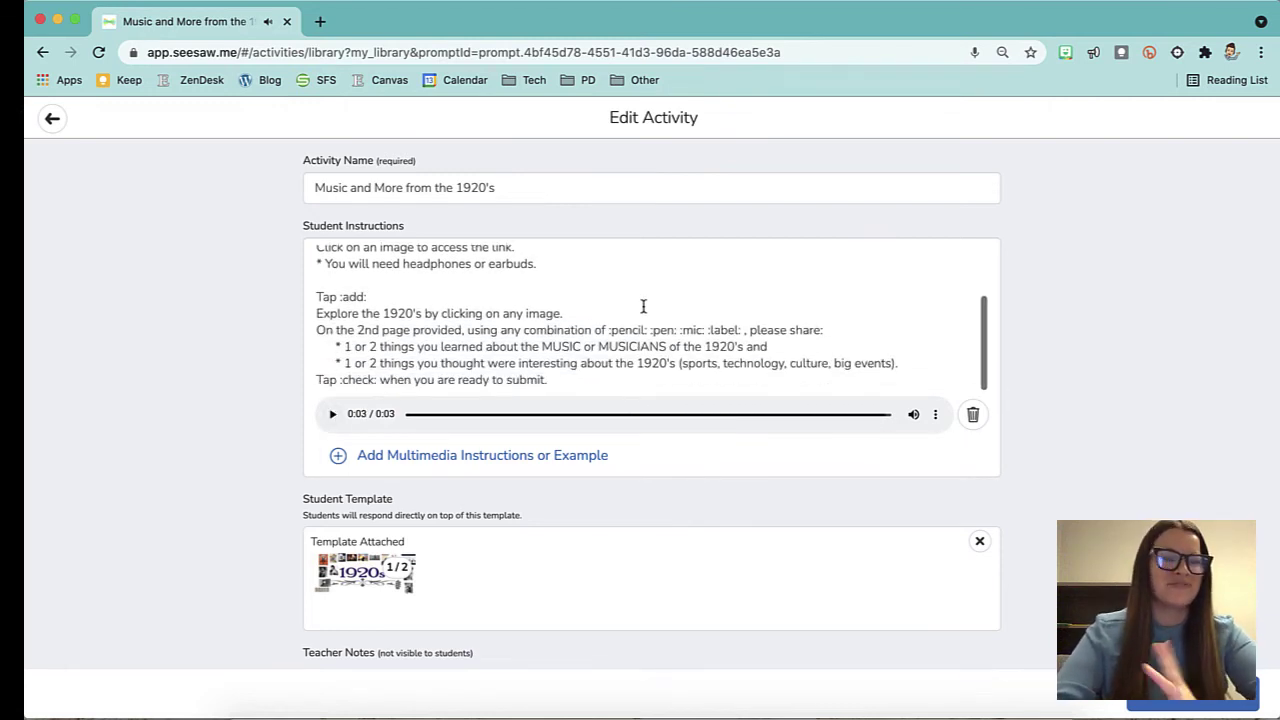
pyautogui.scroll(-1, 603, 500)
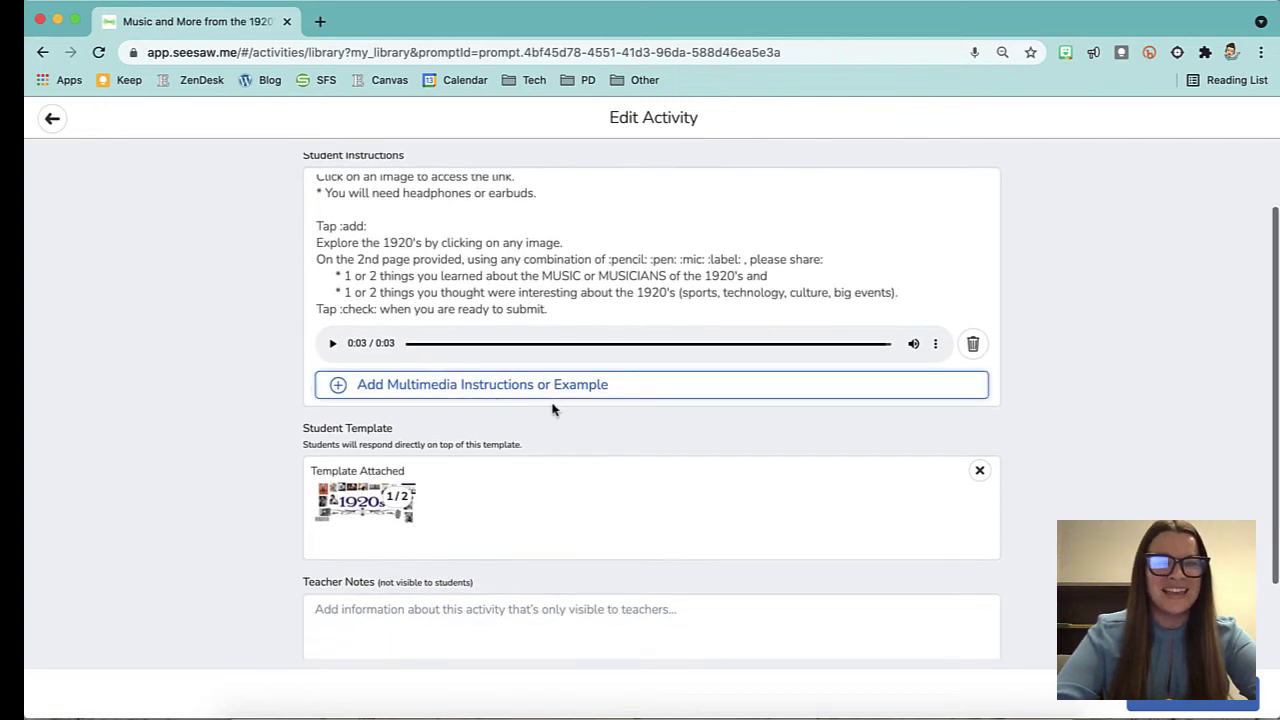
pyautogui.scroll(-2, 646, 503)
pyautogui.scroll(3, 525, 328)
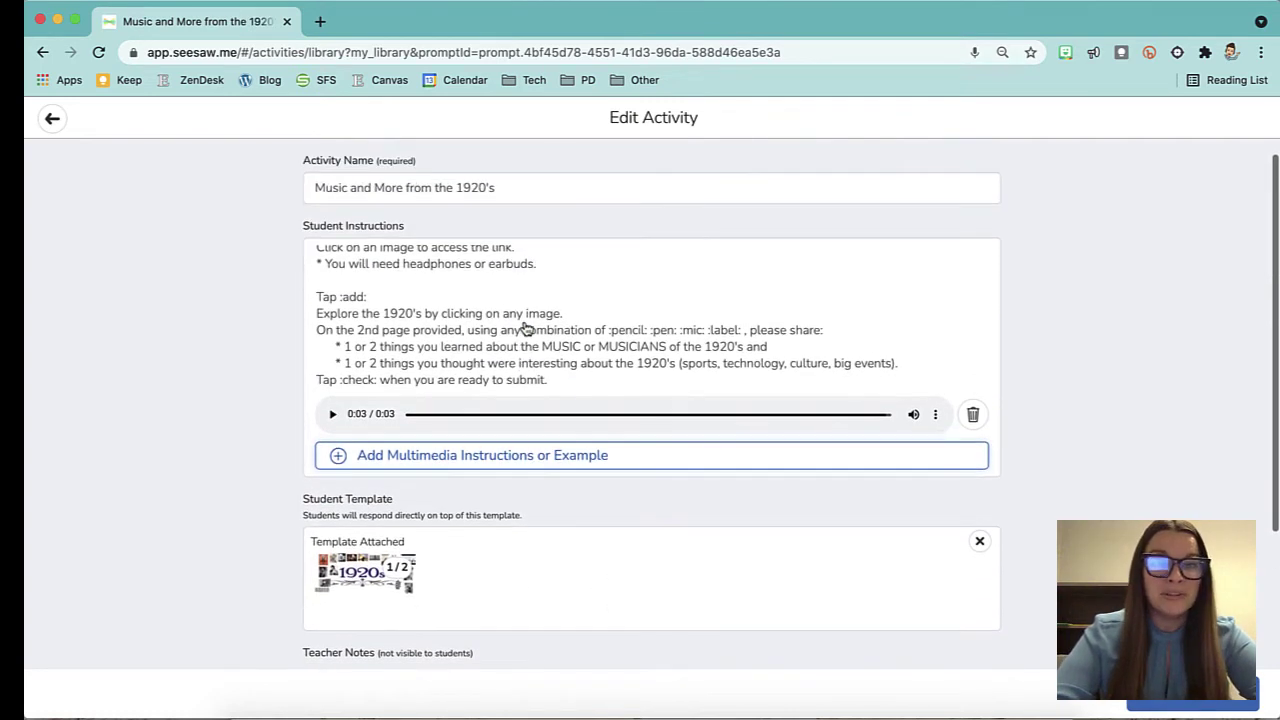
pyautogui.scroll(-2, 525, 330)
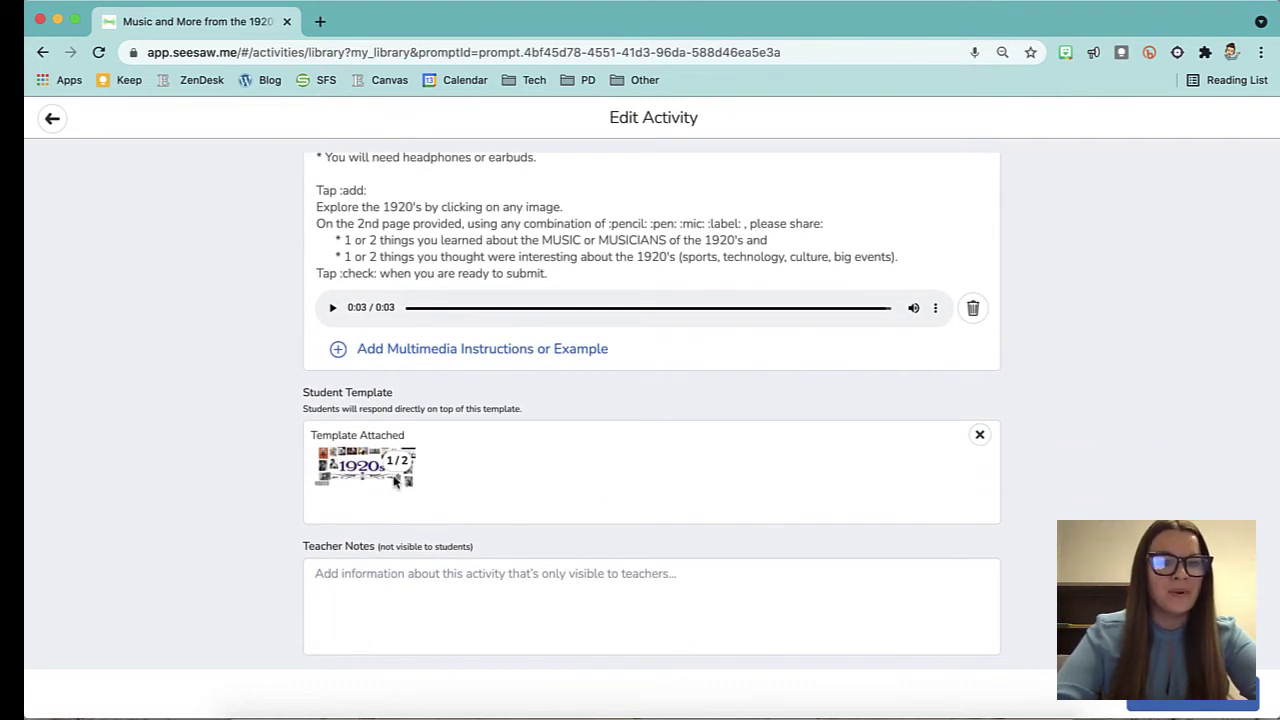
# Open the 1920s template in Creative Canvas, view pages 2 and 1, then return to Edit Activity.
pyautogui.click(365, 476)
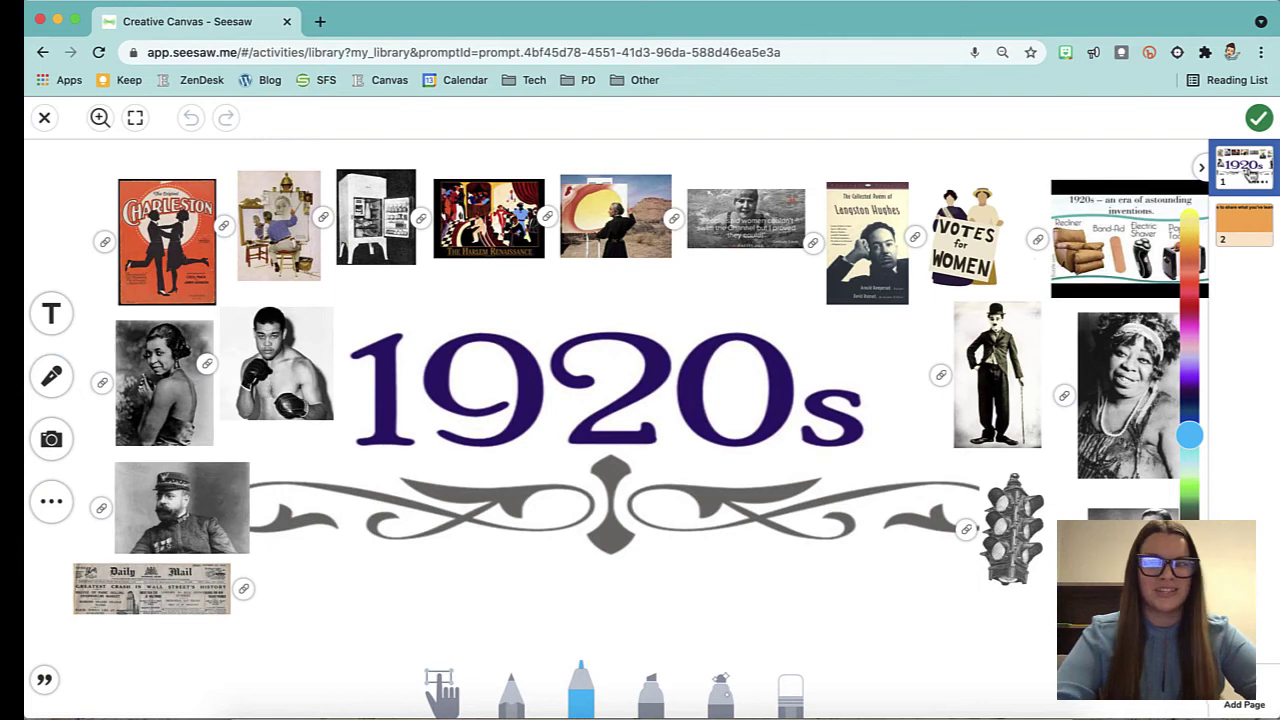
pyautogui.click(1254, 234)
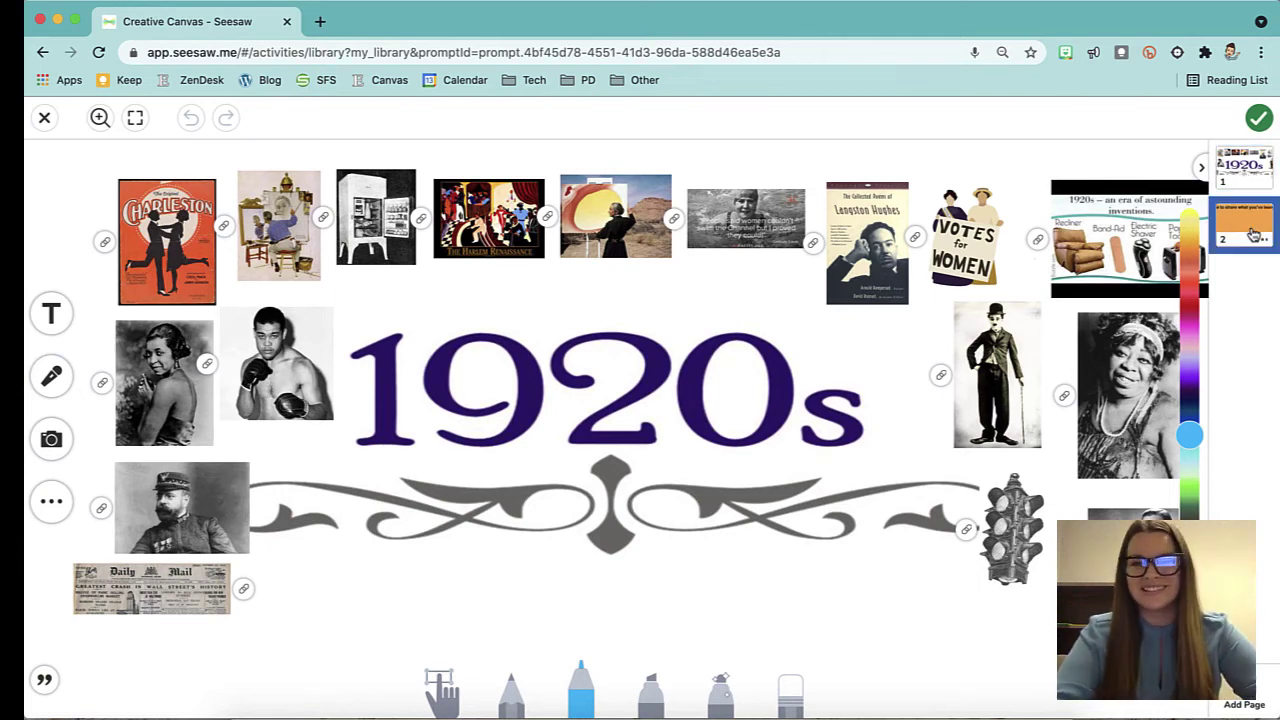
pyautogui.click(1248, 178)
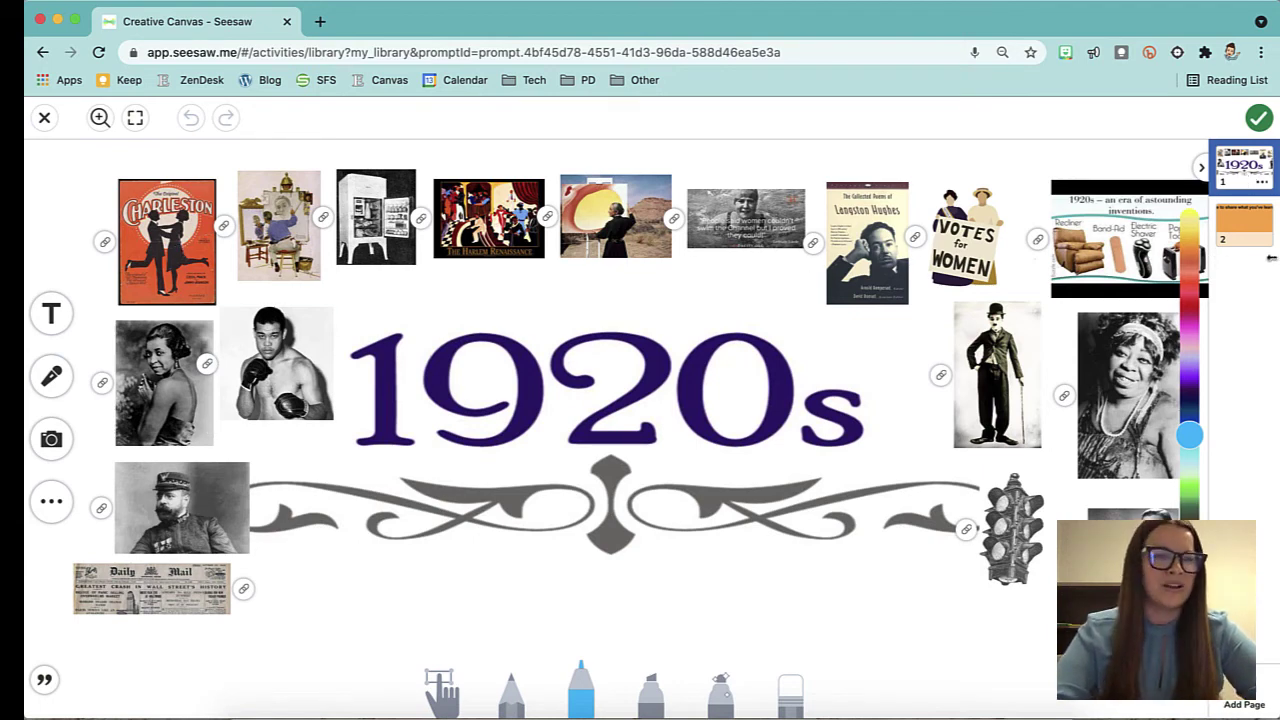
pyautogui.click(1259, 119)
# Save the edited Music and More from the 1920's activity.
pyautogui.scroll(-3, 708, 475)
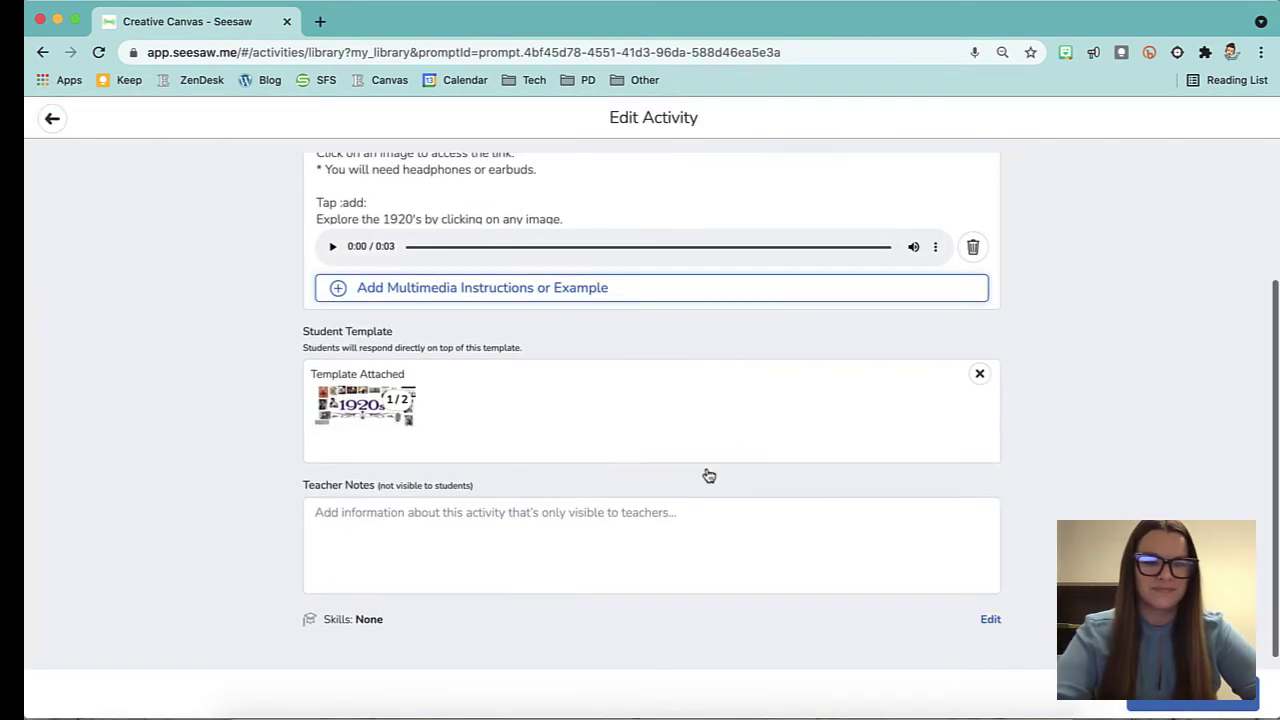
pyautogui.scroll(3, 708, 475)
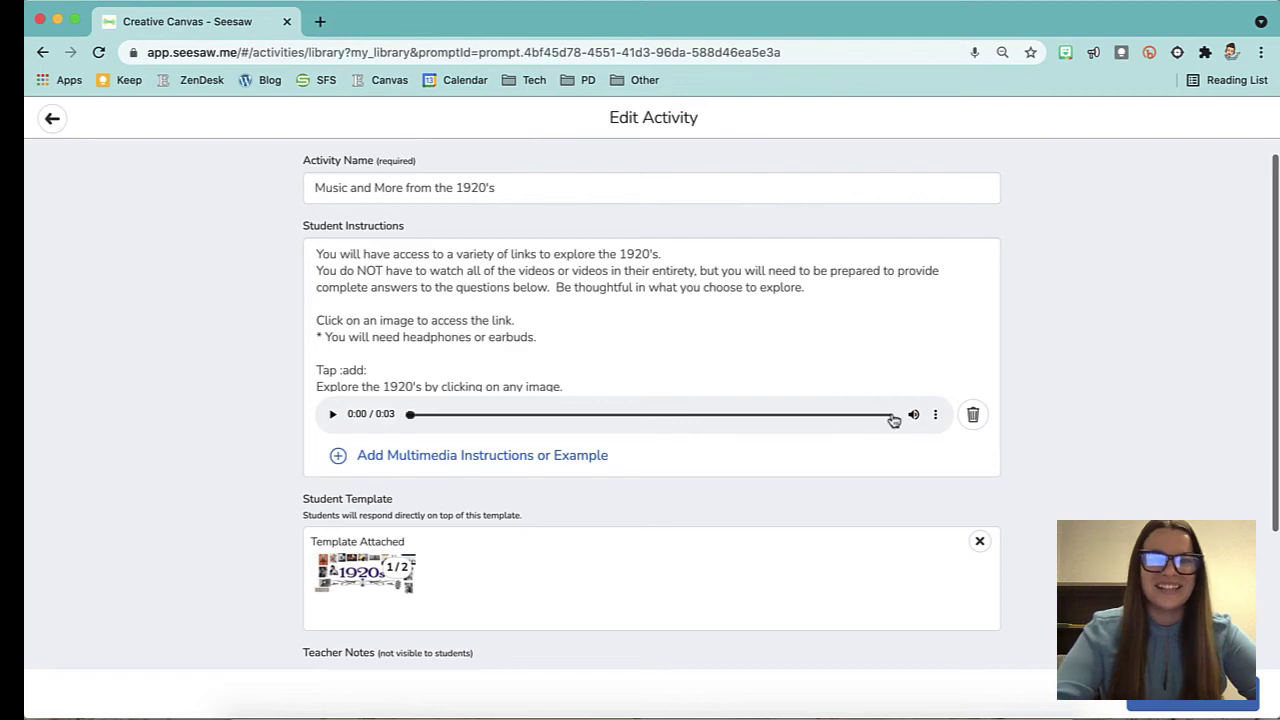
pyautogui.scroll(-2, 950, 455)
pyautogui.click(1196, 708)
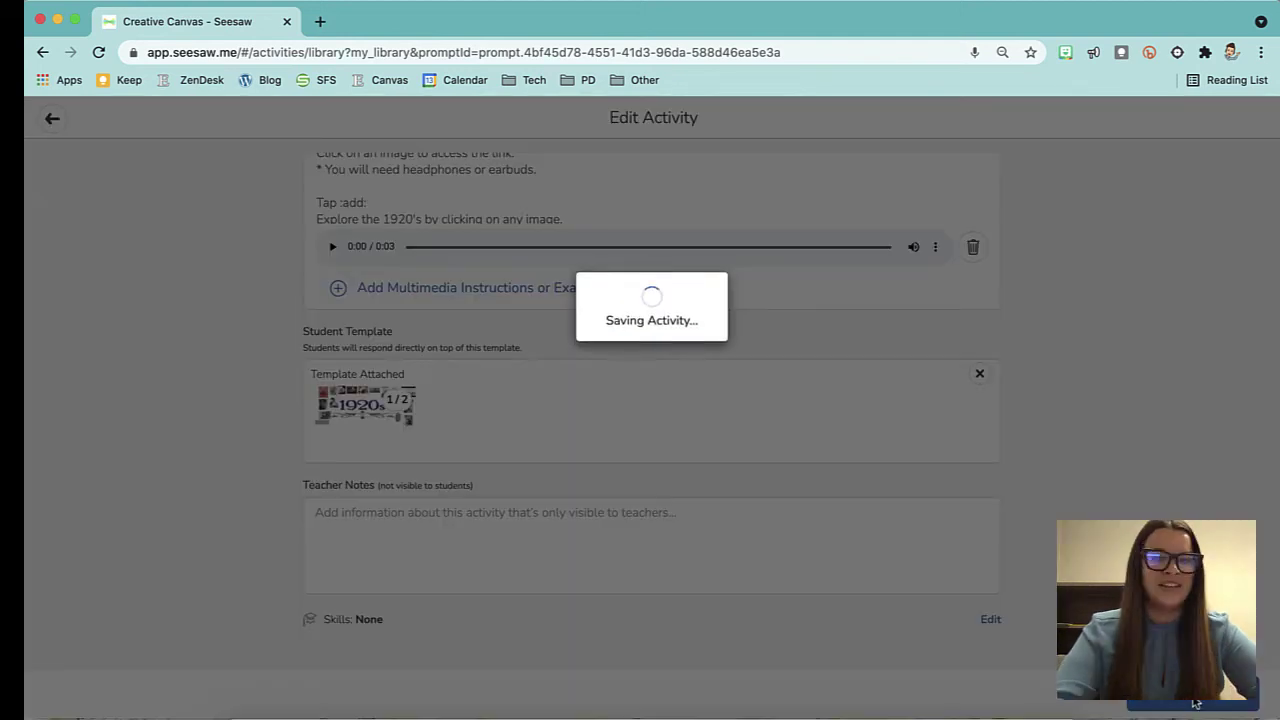
# Assign the activity to the Learning Journal class and dismiss the confirmation.
pyautogui.scroll(1, 1025, 348)
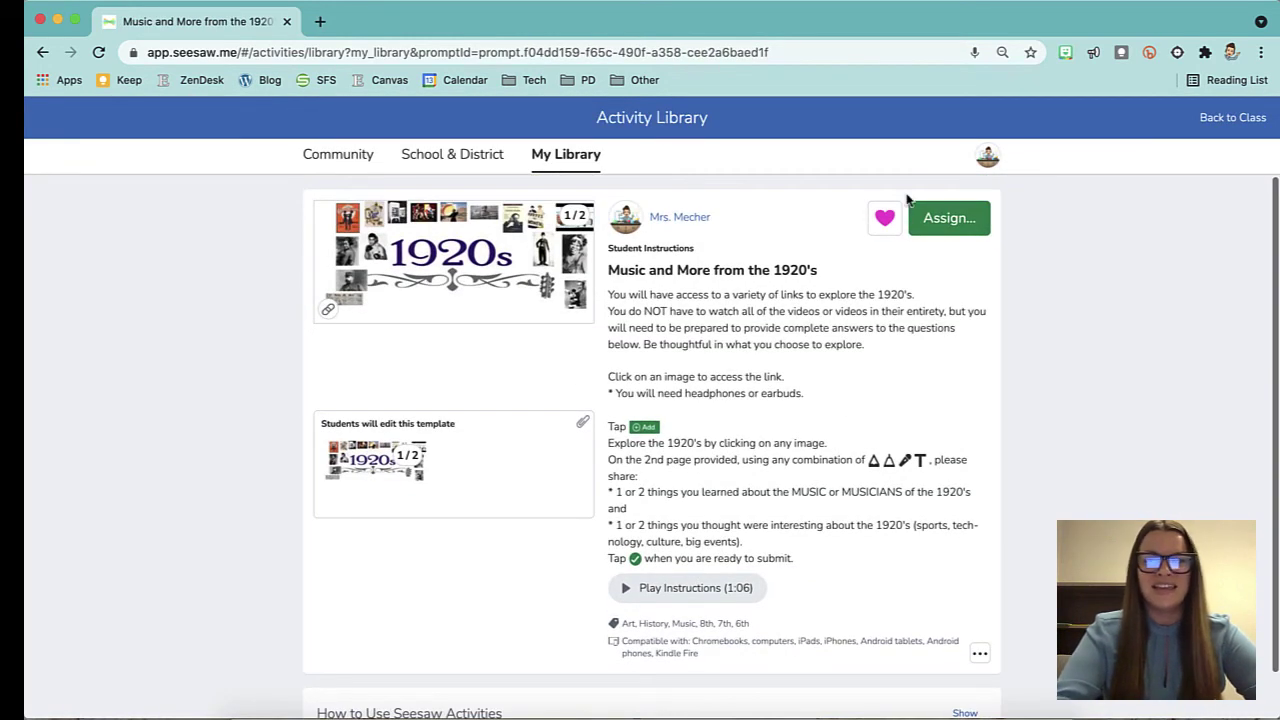
pyautogui.click(949, 219)
pyautogui.click(569, 267)
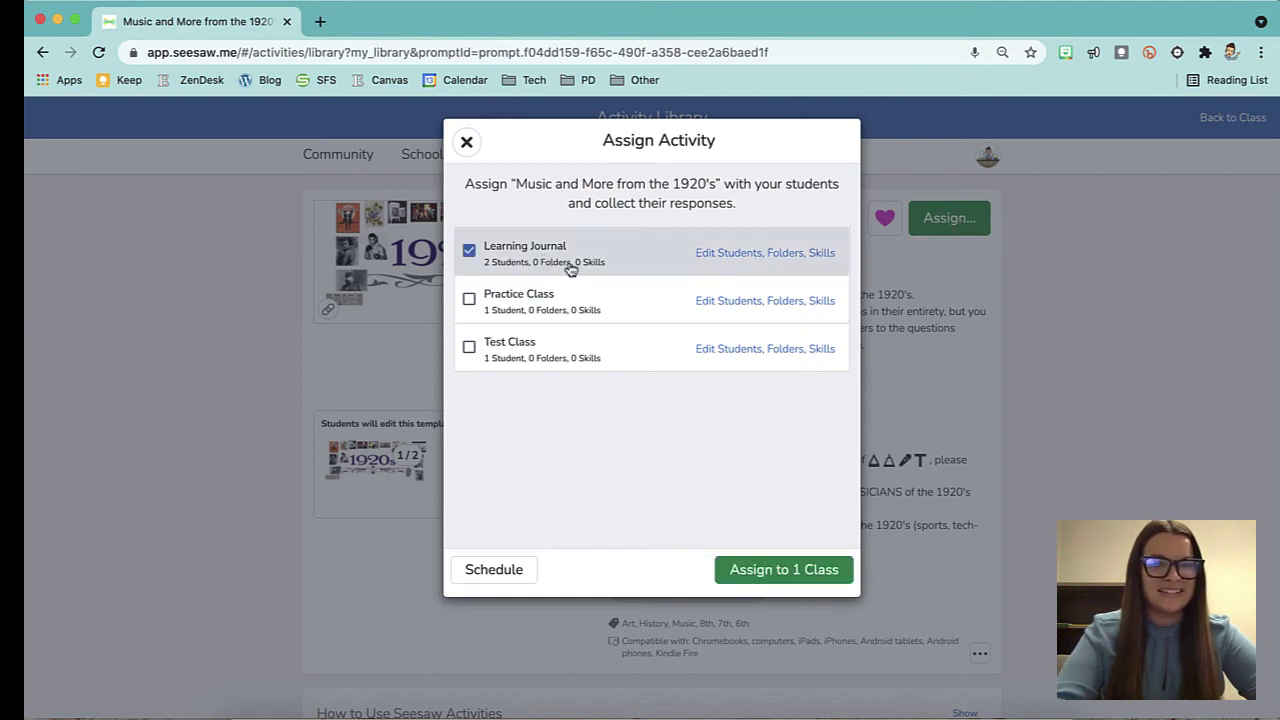
pyautogui.click(768, 571)
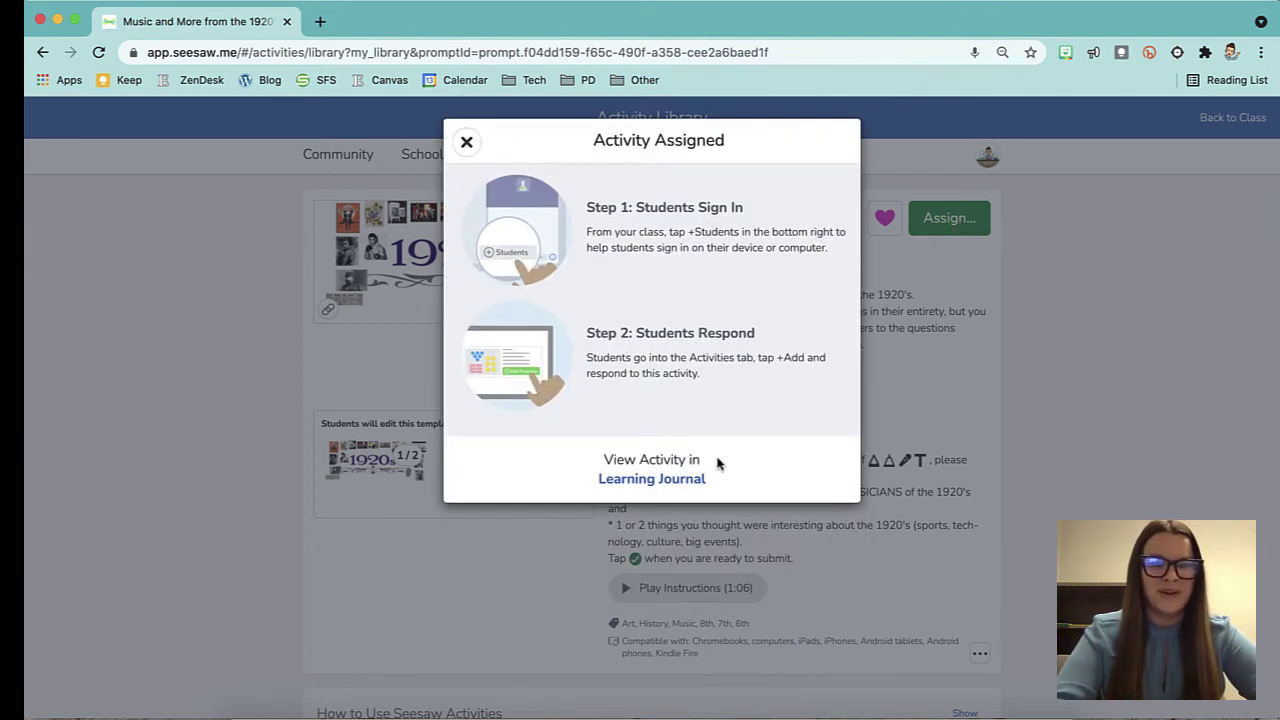
pyautogui.click(467, 143)
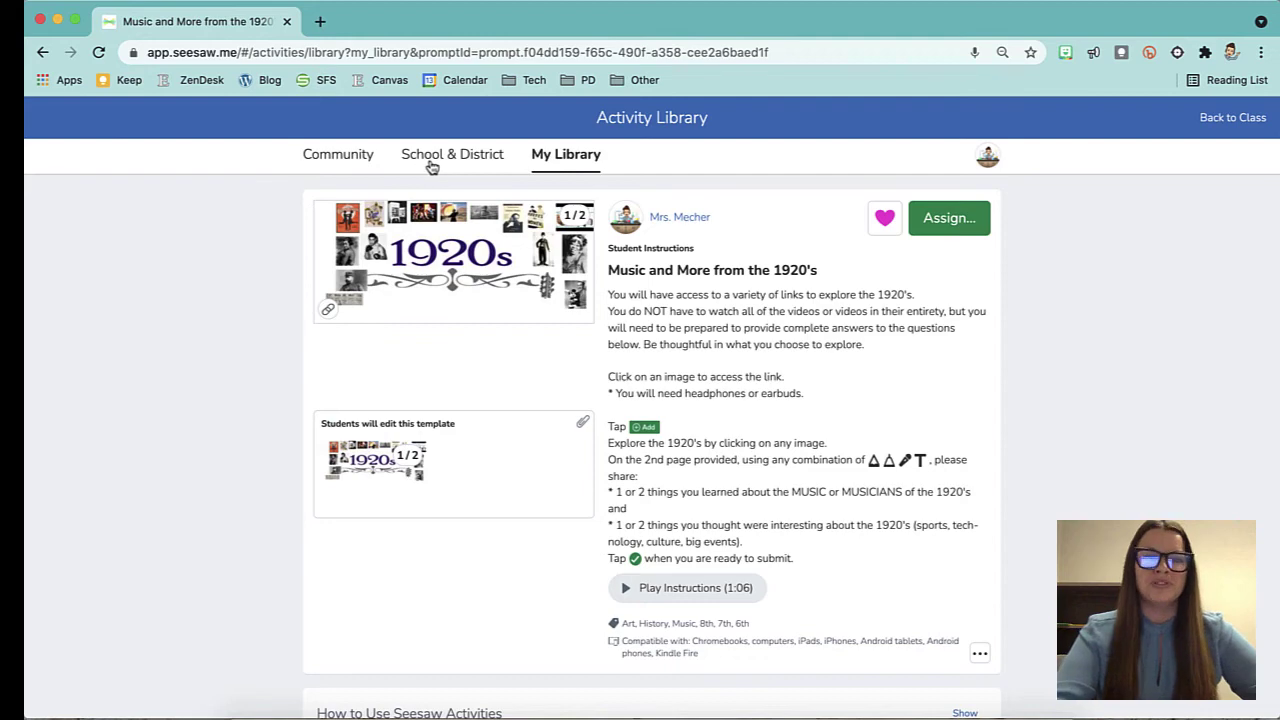
# Scroll through the School & District 6th Grade activity cards, then switch back to My Library.
pyautogui.click(472, 158)
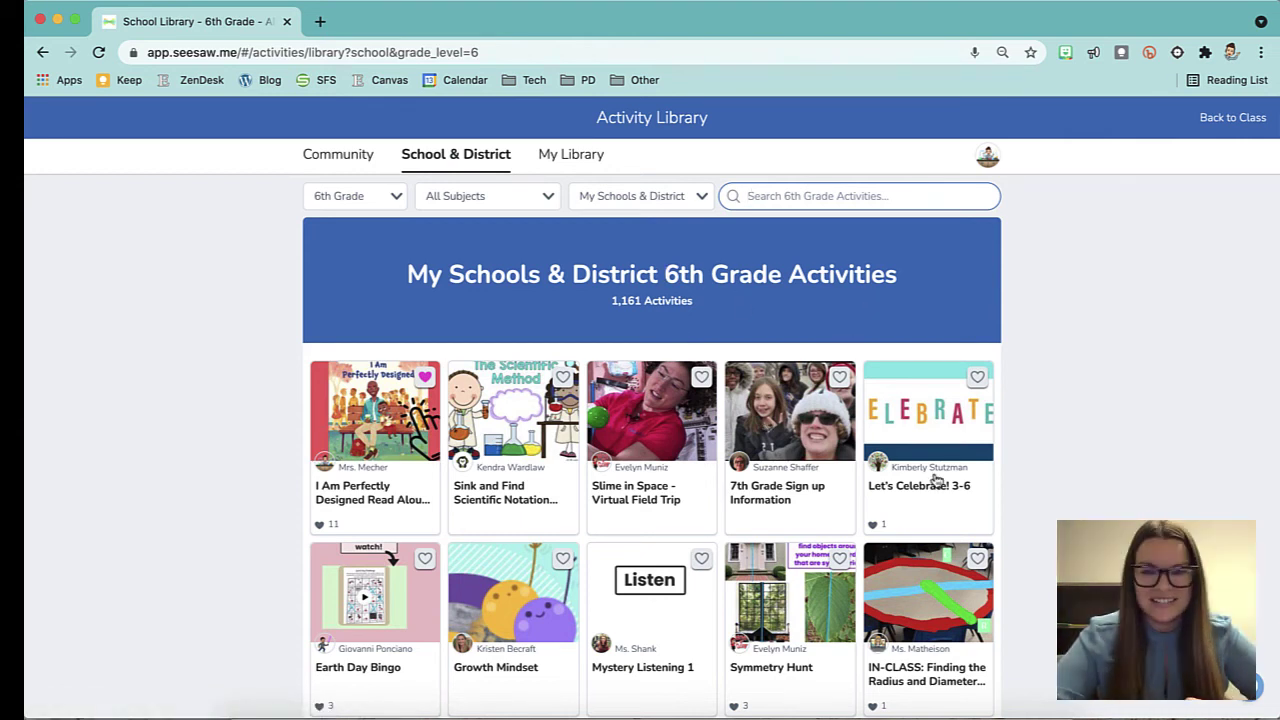
pyautogui.scroll(-5, 936, 480)
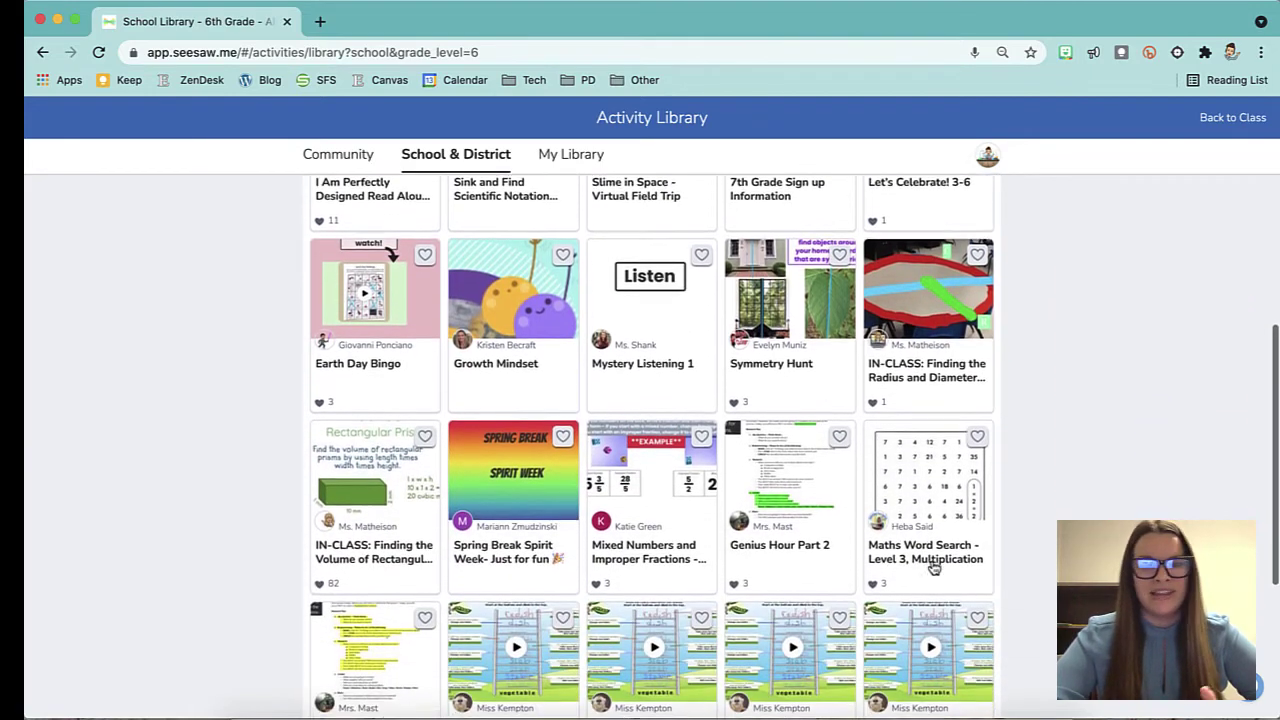
pyautogui.scroll(5, 933, 567)
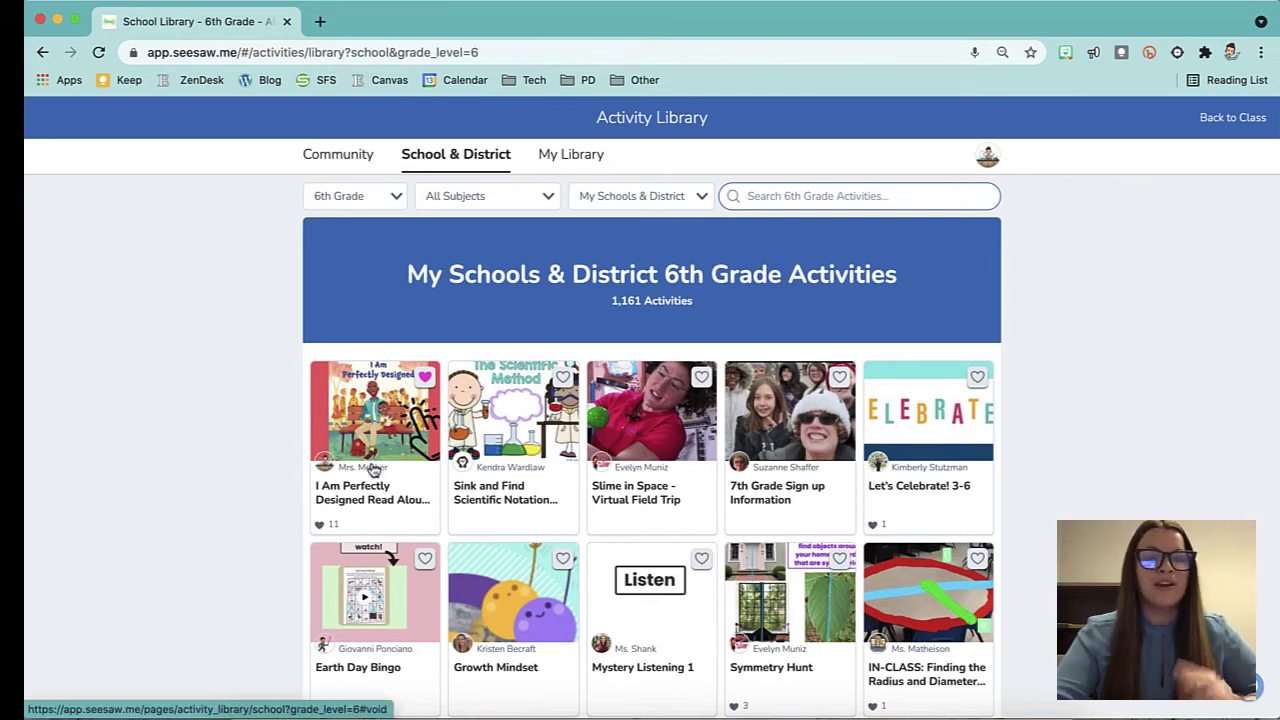
pyautogui.click(572, 156)
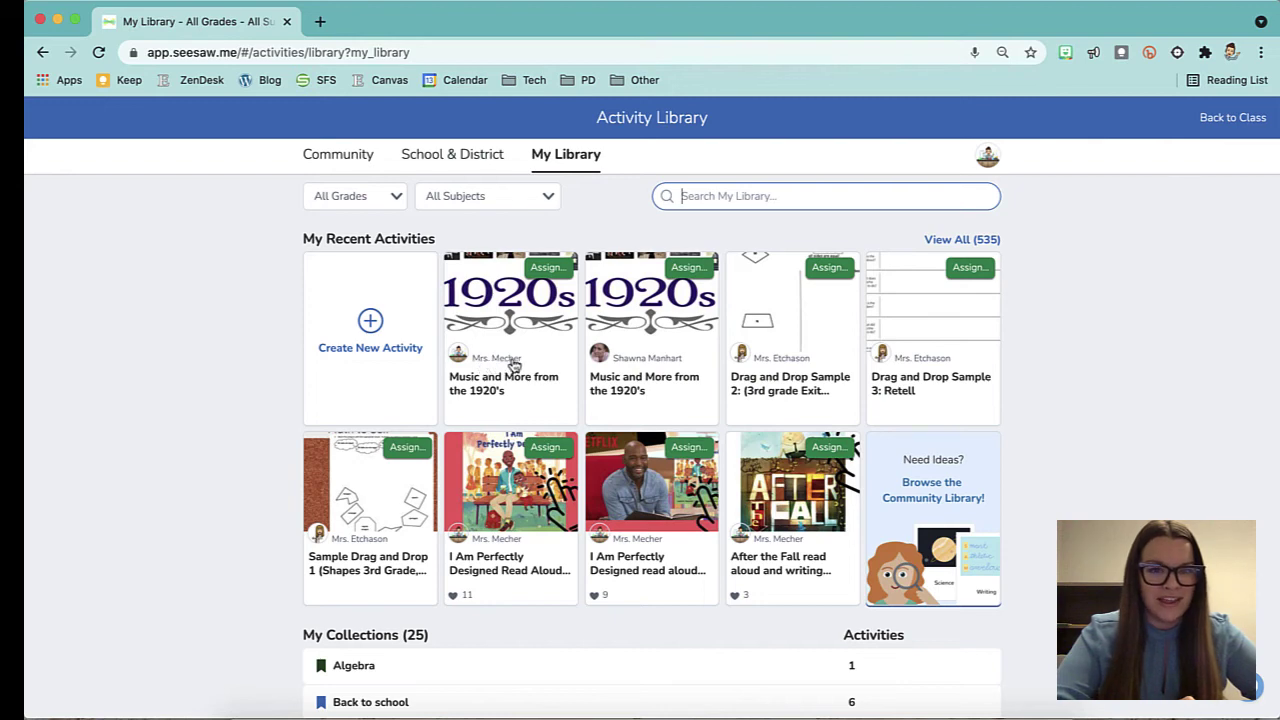
# Check the other author's profile, then open your edited 1920's activity and show its options menu.
pyautogui.click(663, 362)
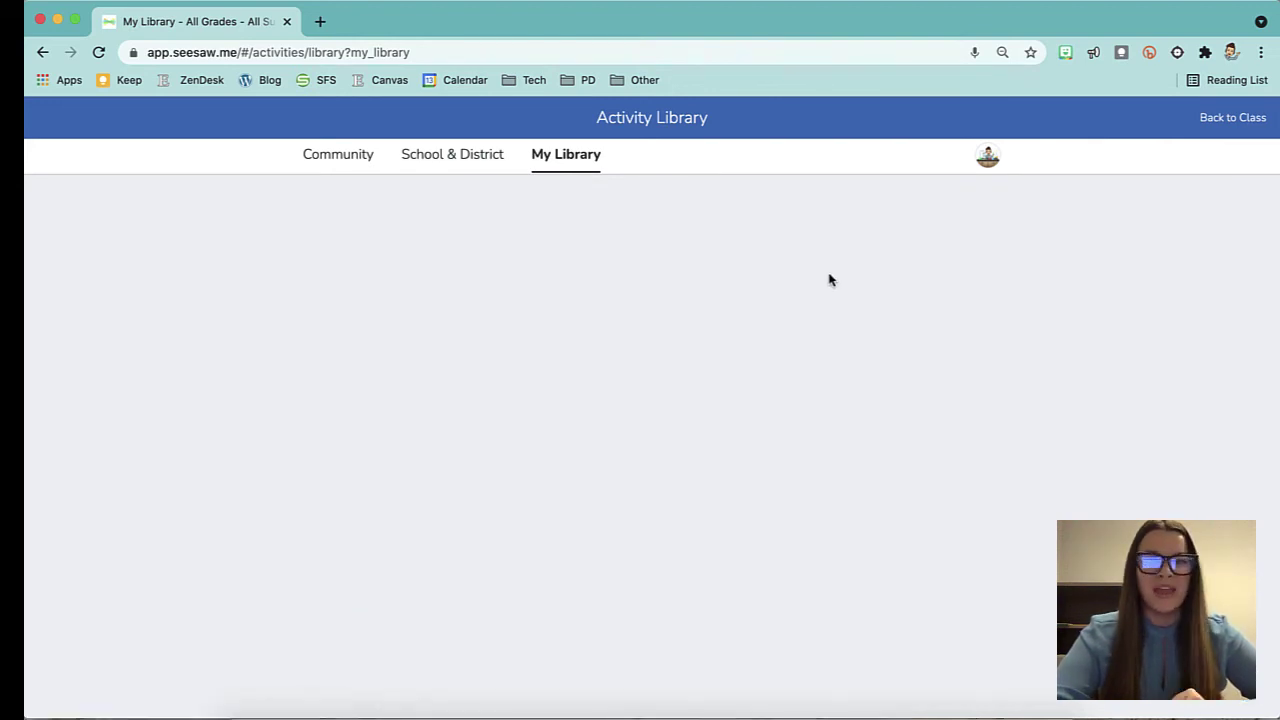
pyautogui.click(42, 52)
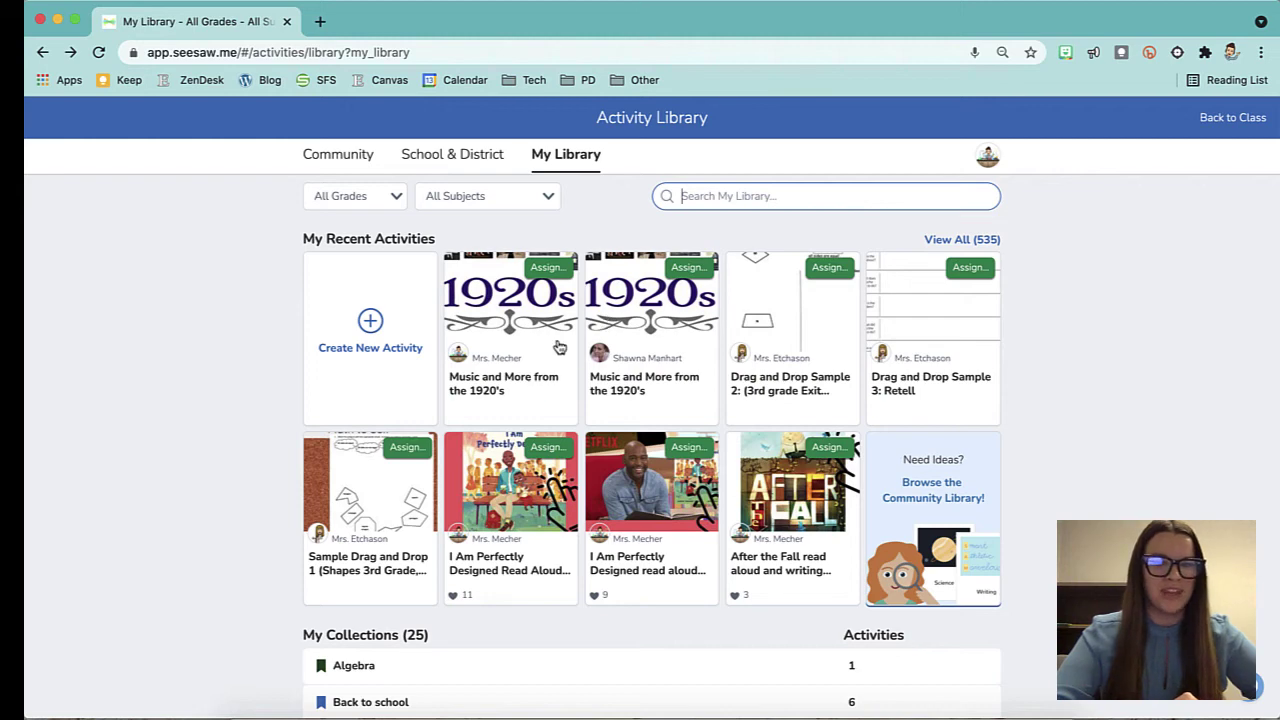
pyautogui.click(488, 395)
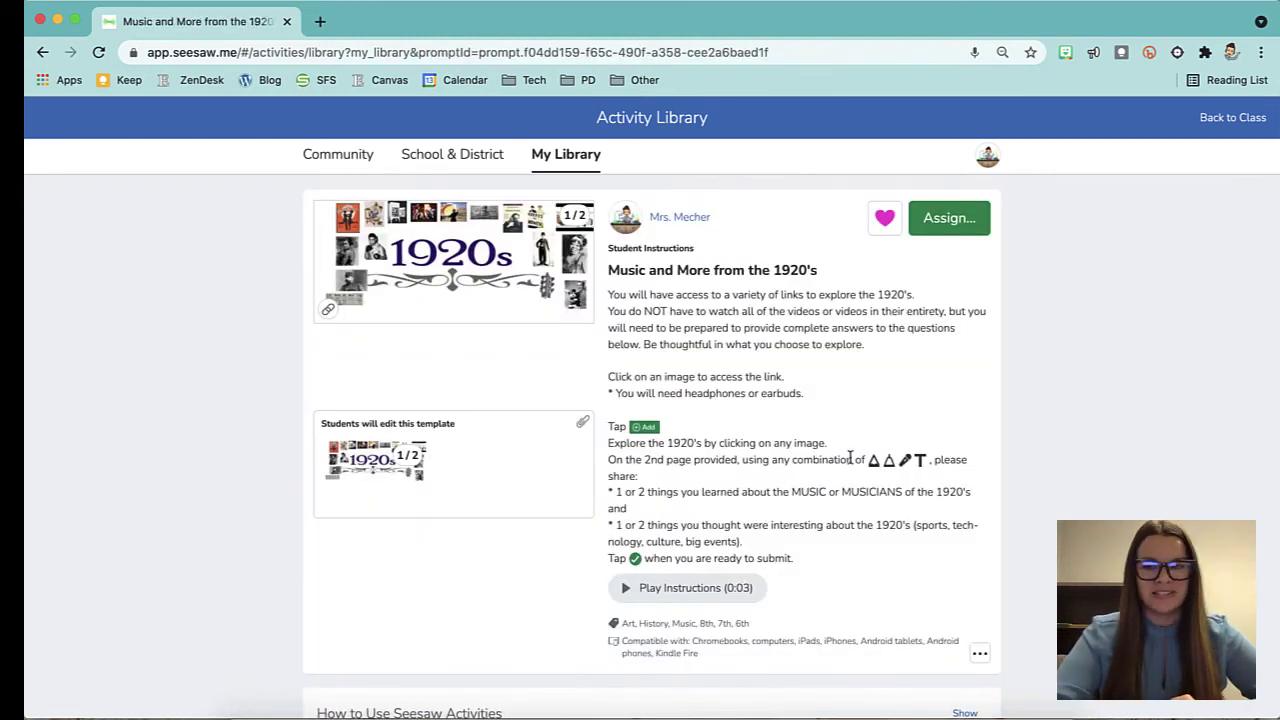
pyautogui.scroll(-1, 850, 458)
pyautogui.click(979, 607)
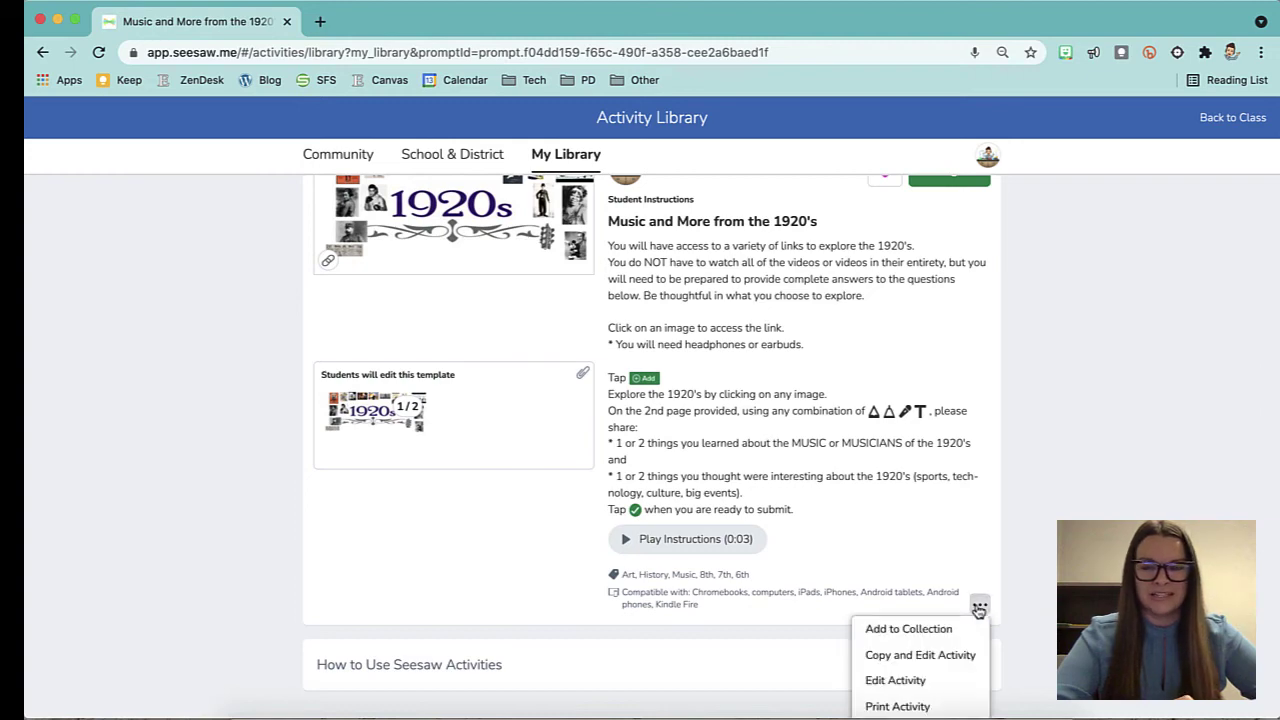
pyautogui.scroll(-1, 979, 610)
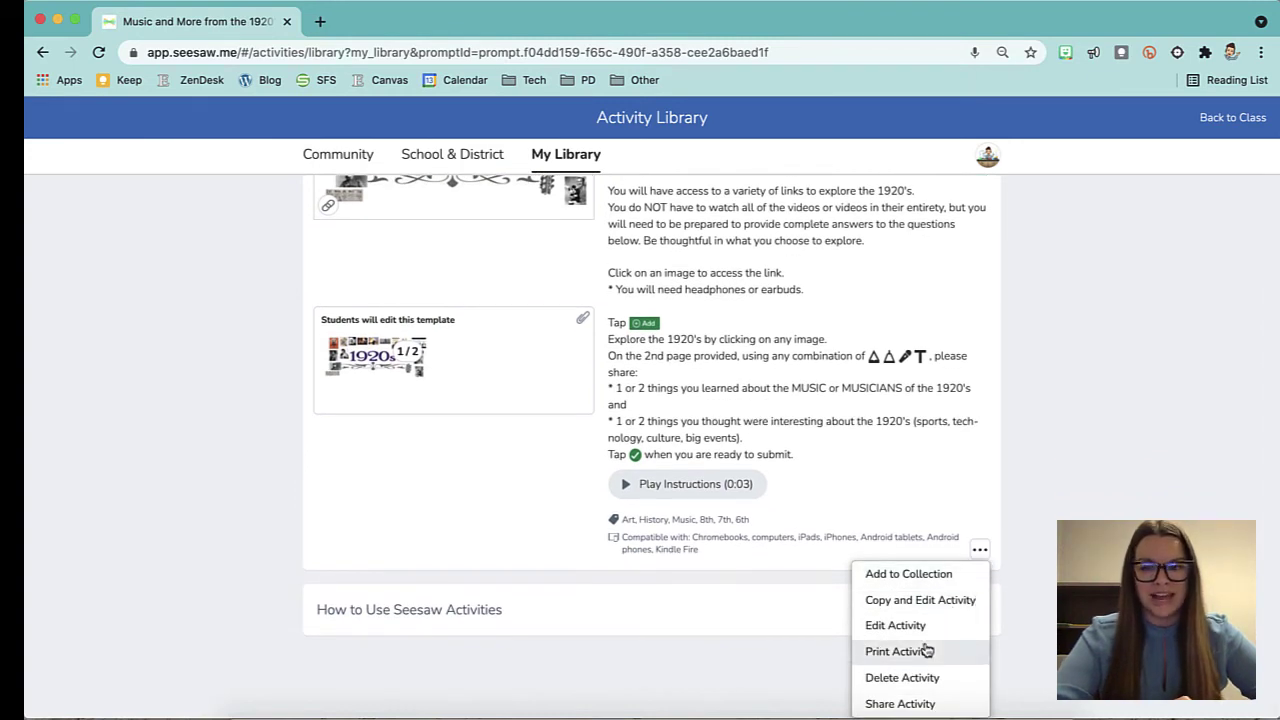
# Share the 1920's activity to the School & District Libraries, confirm, and close the sharing dialog.
pyautogui.click(900, 704)
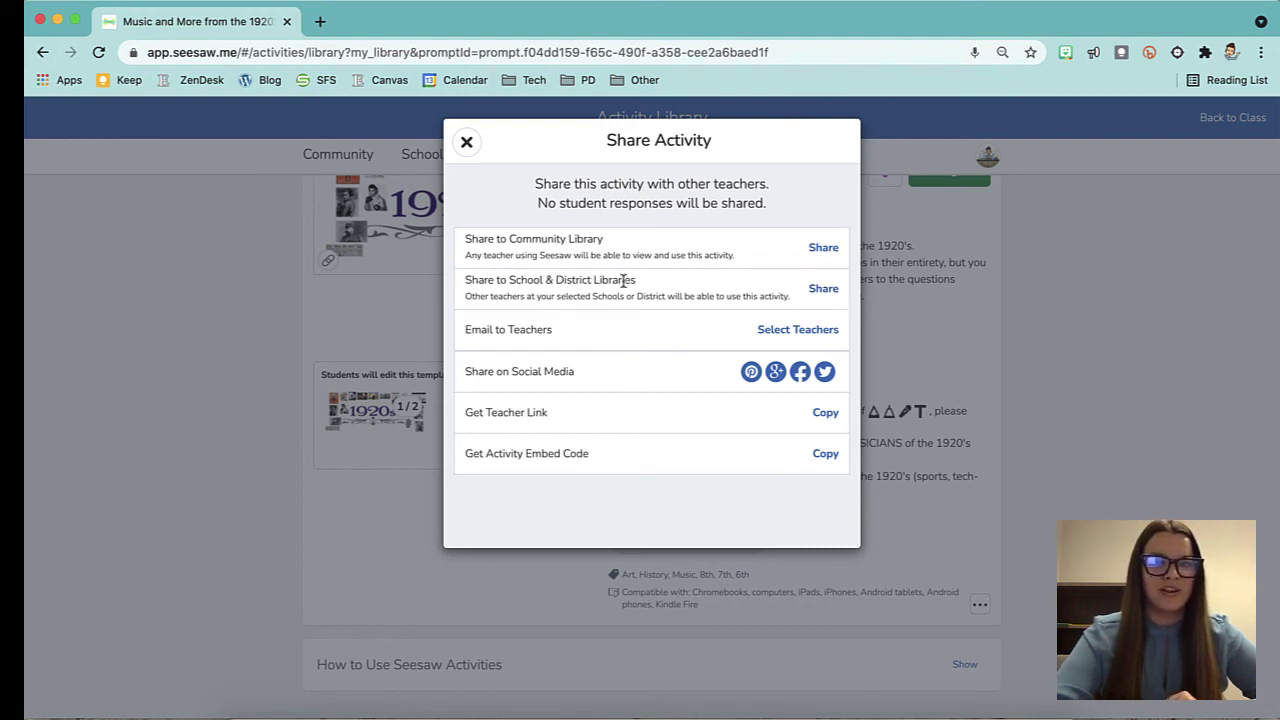
pyautogui.moveTo(463, 241); pyautogui.dragTo(604, 240)
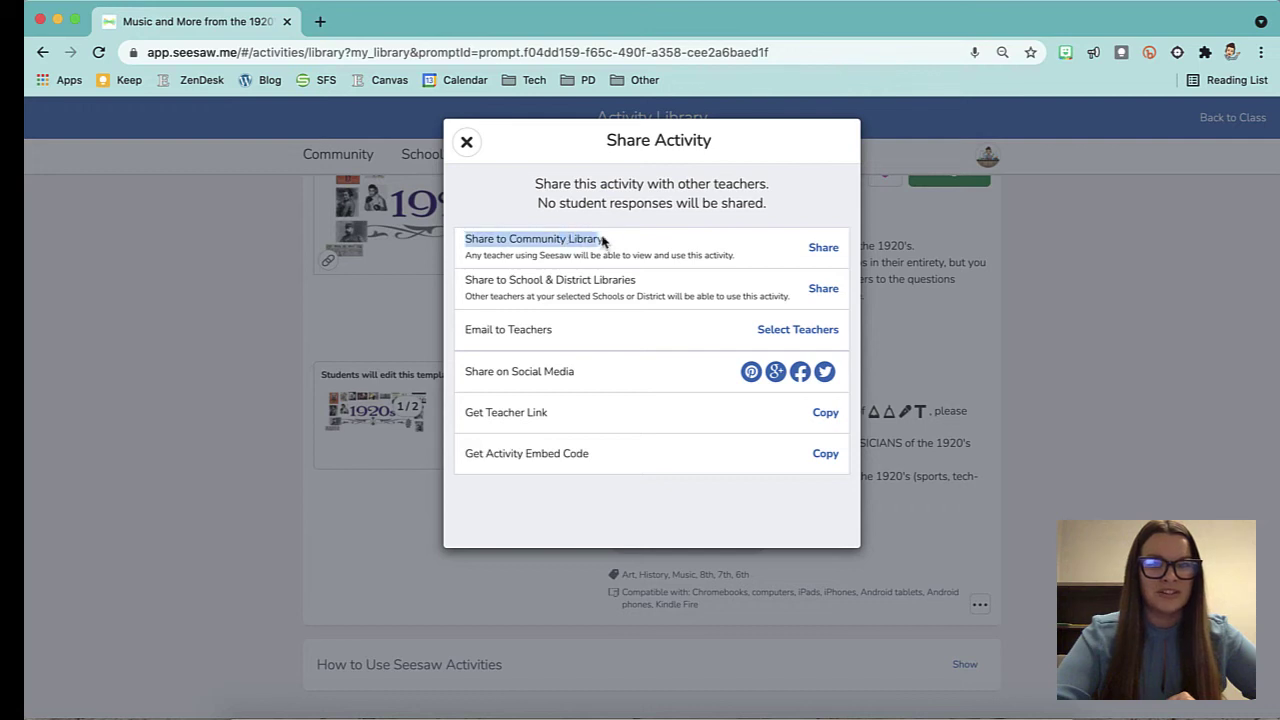
pyautogui.click(612, 238)
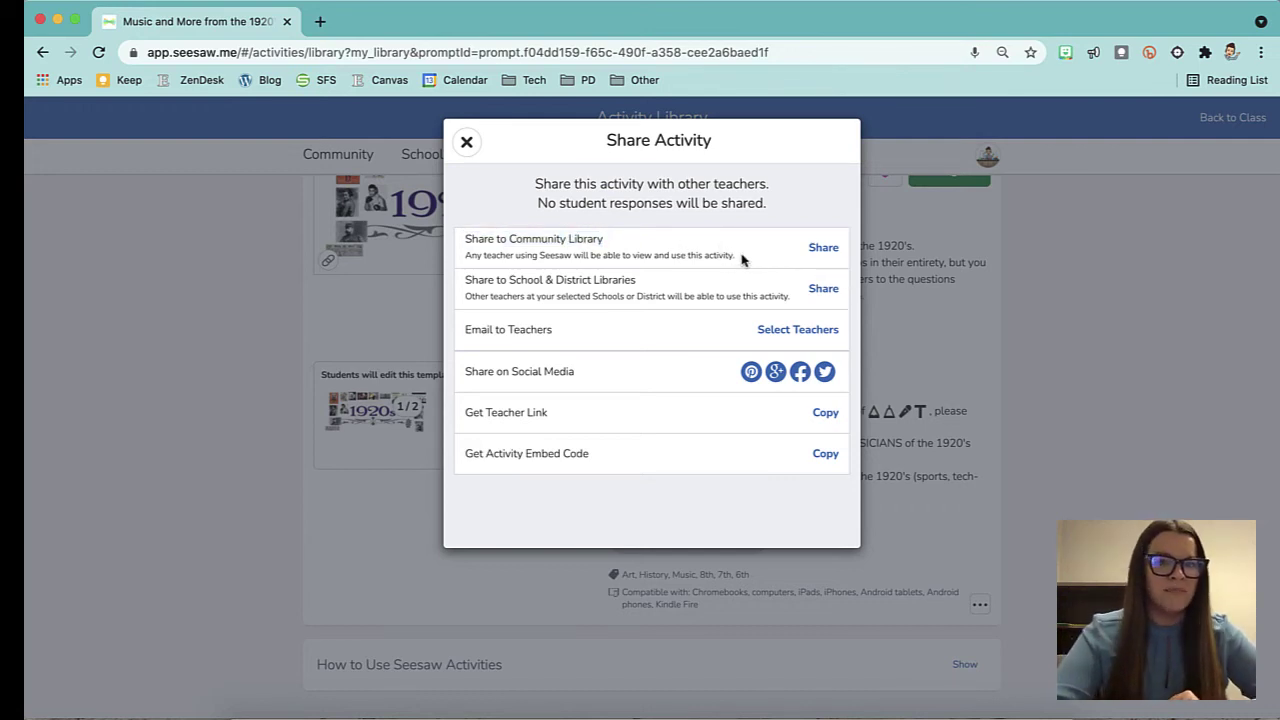
pyautogui.click(825, 290)
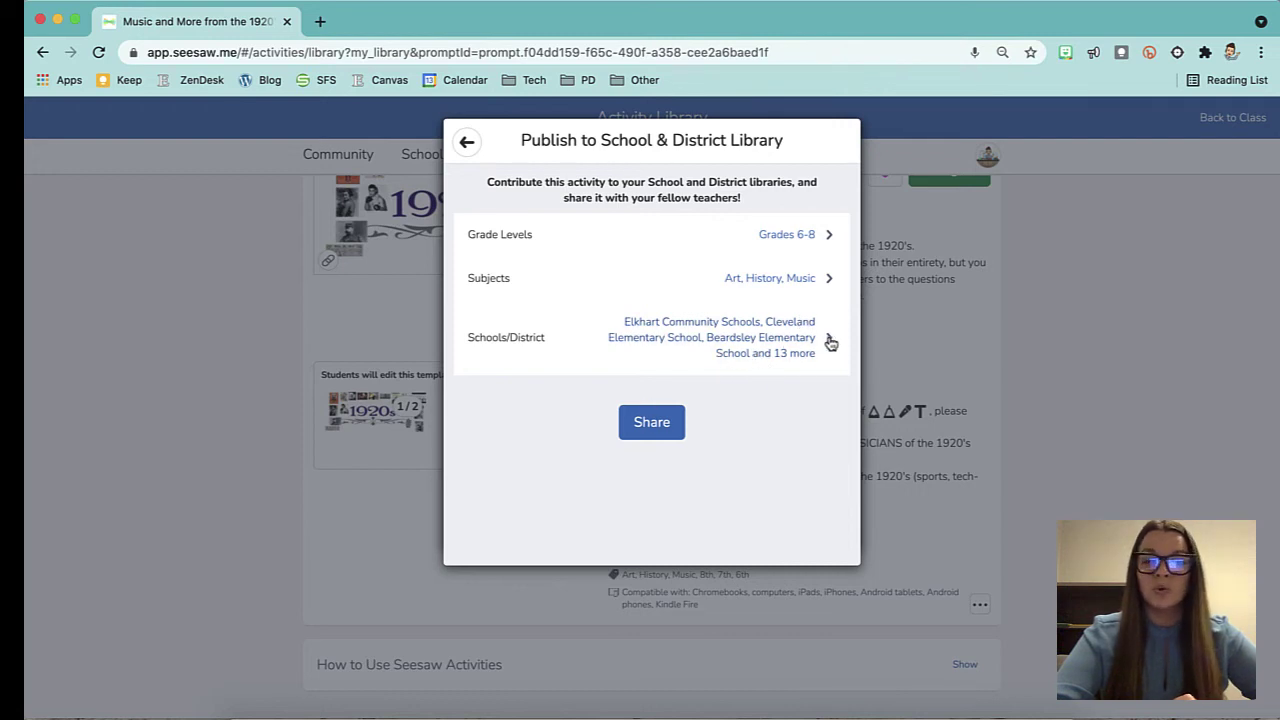
pyautogui.click(661, 424)
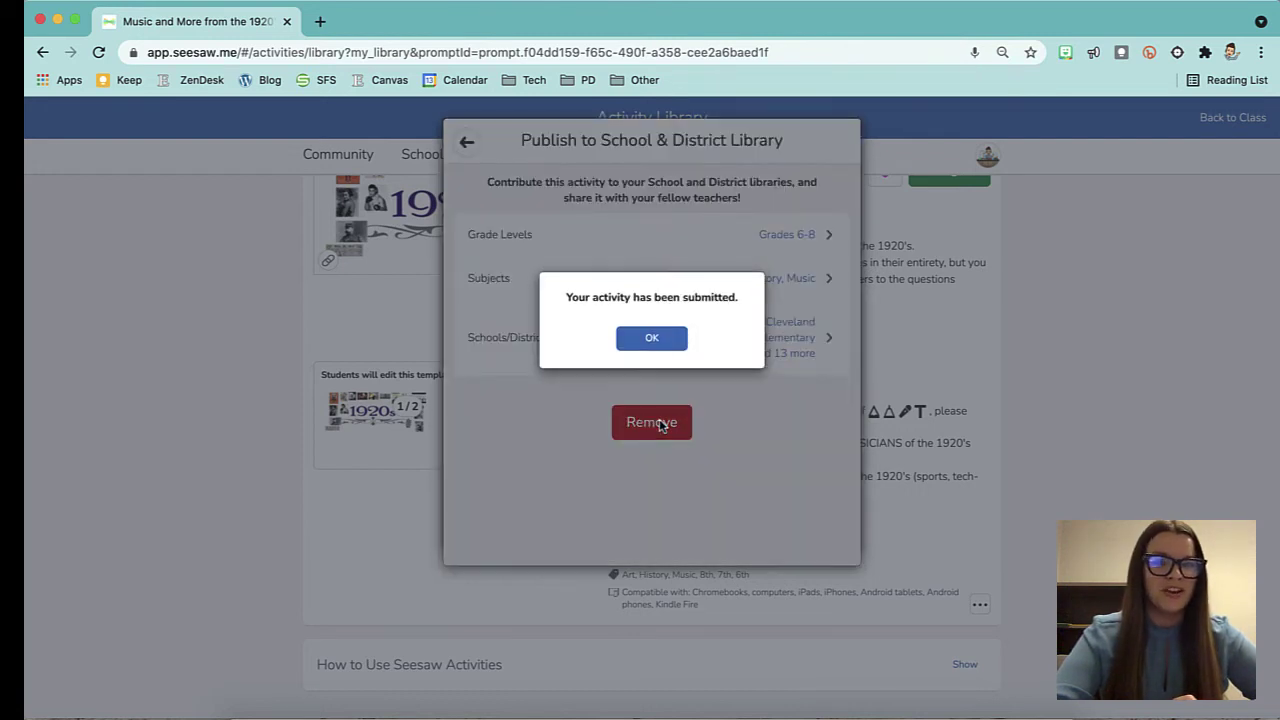
pyautogui.click(653, 339)
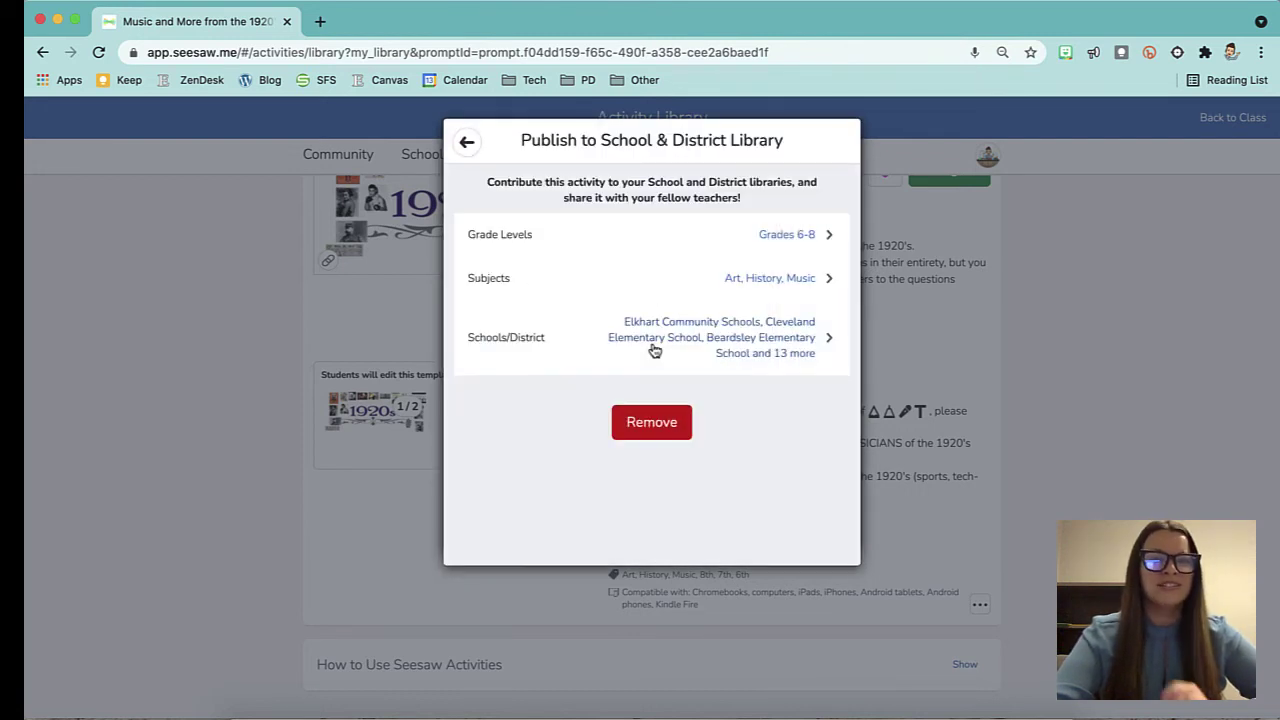
pyautogui.click(467, 145)
pyautogui.click(467, 145)
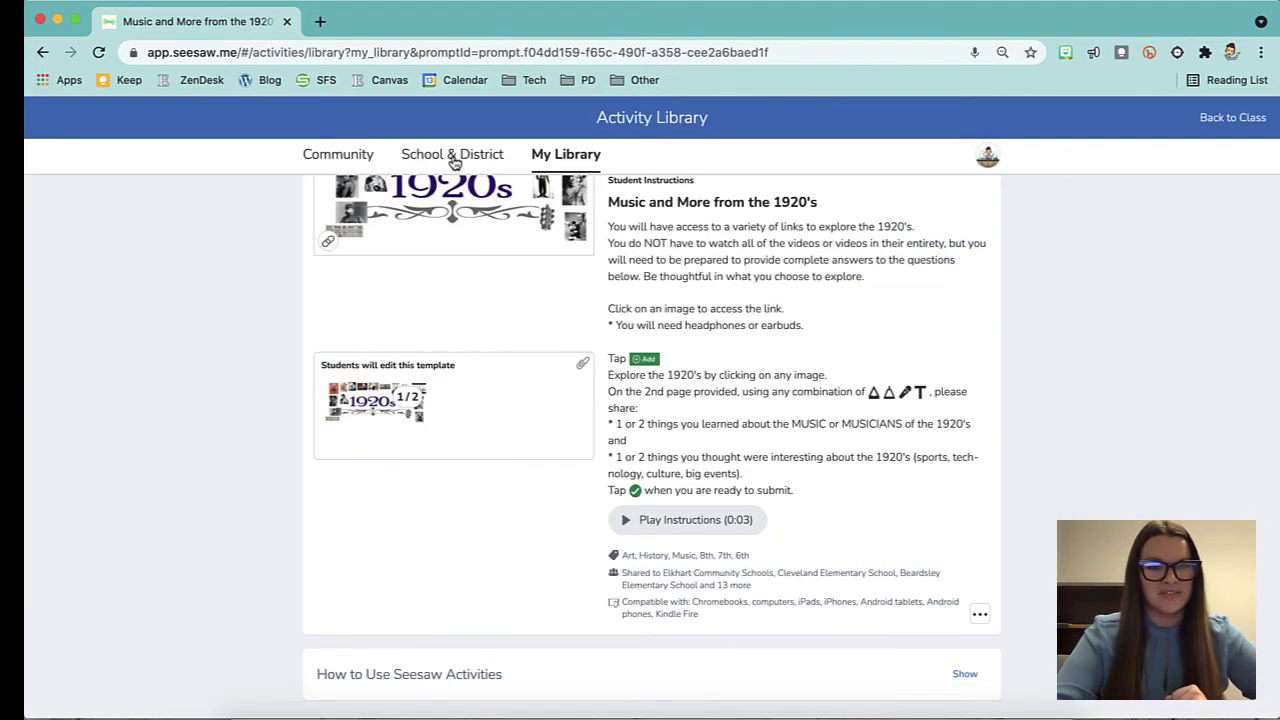
# Browse the shared School & District 6th grade activities, then return to My Library's recent activities.
pyautogui.click(452, 158)
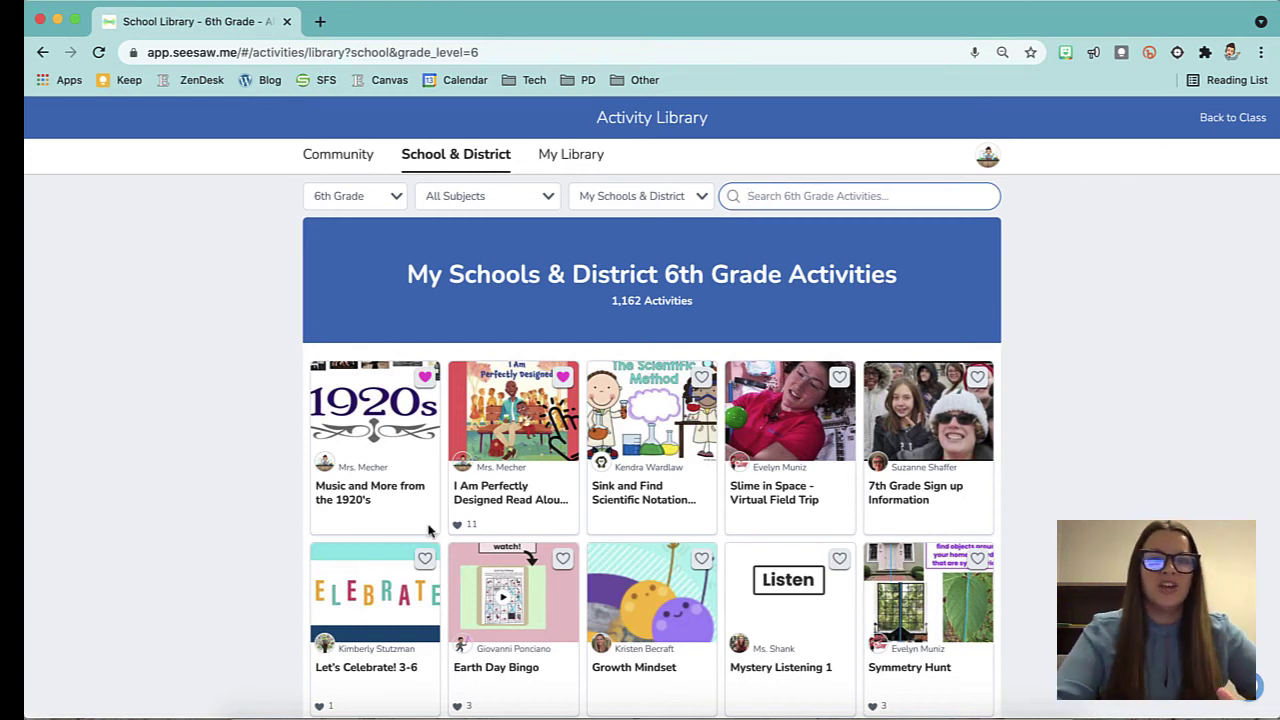
pyautogui.click(572, 157)
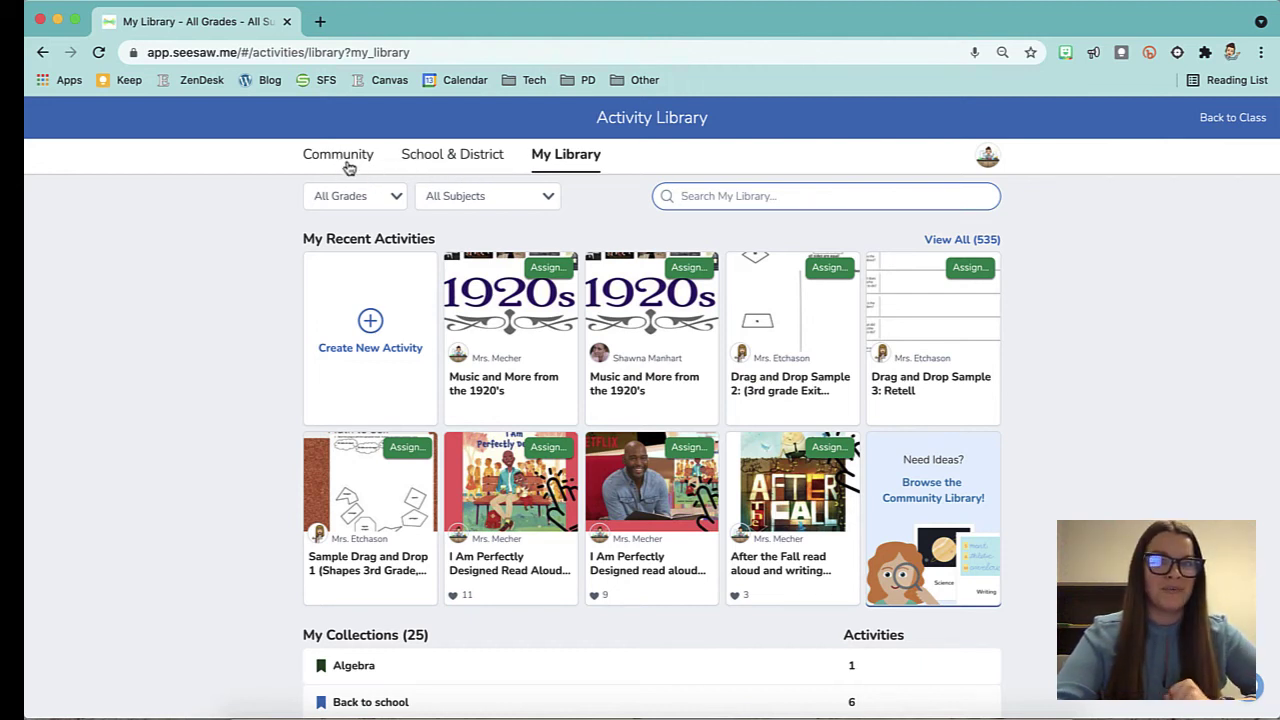
# Back in the Learning Journal class, start a new announcement addressed to All Students and Family Members.
pyautogui.click(1230, 119)
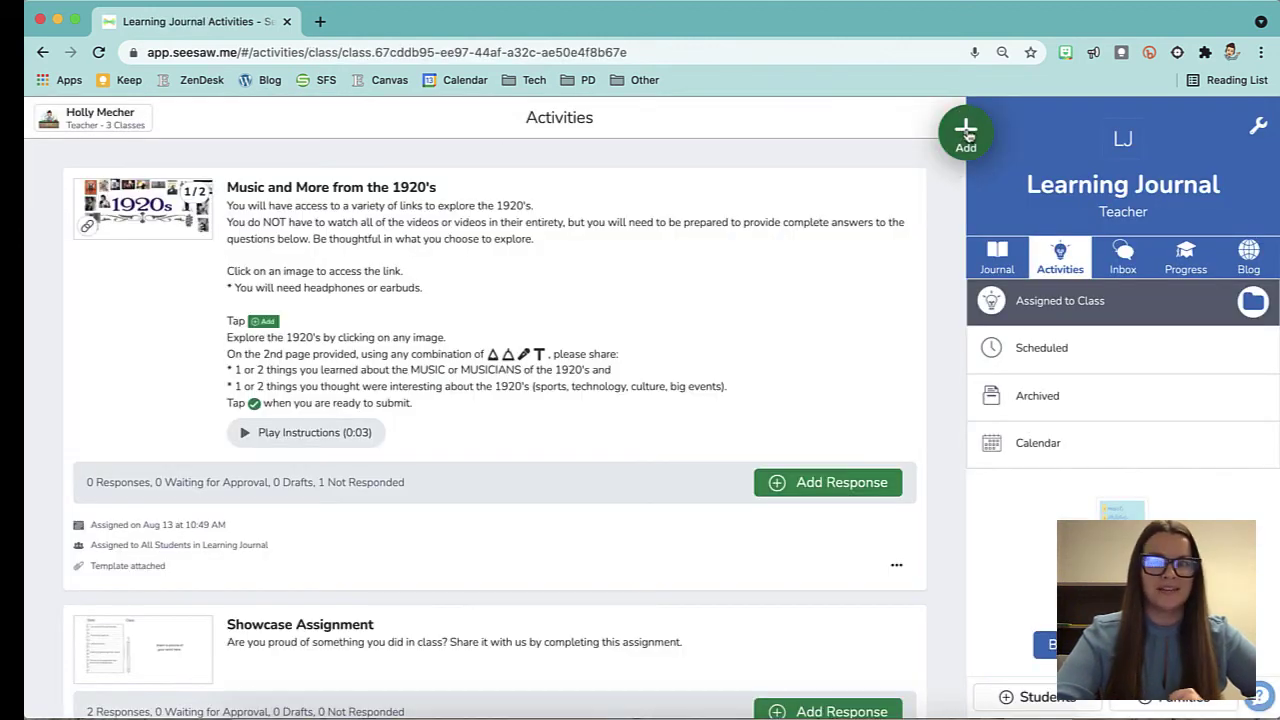
pyautogui.click(967, 134)
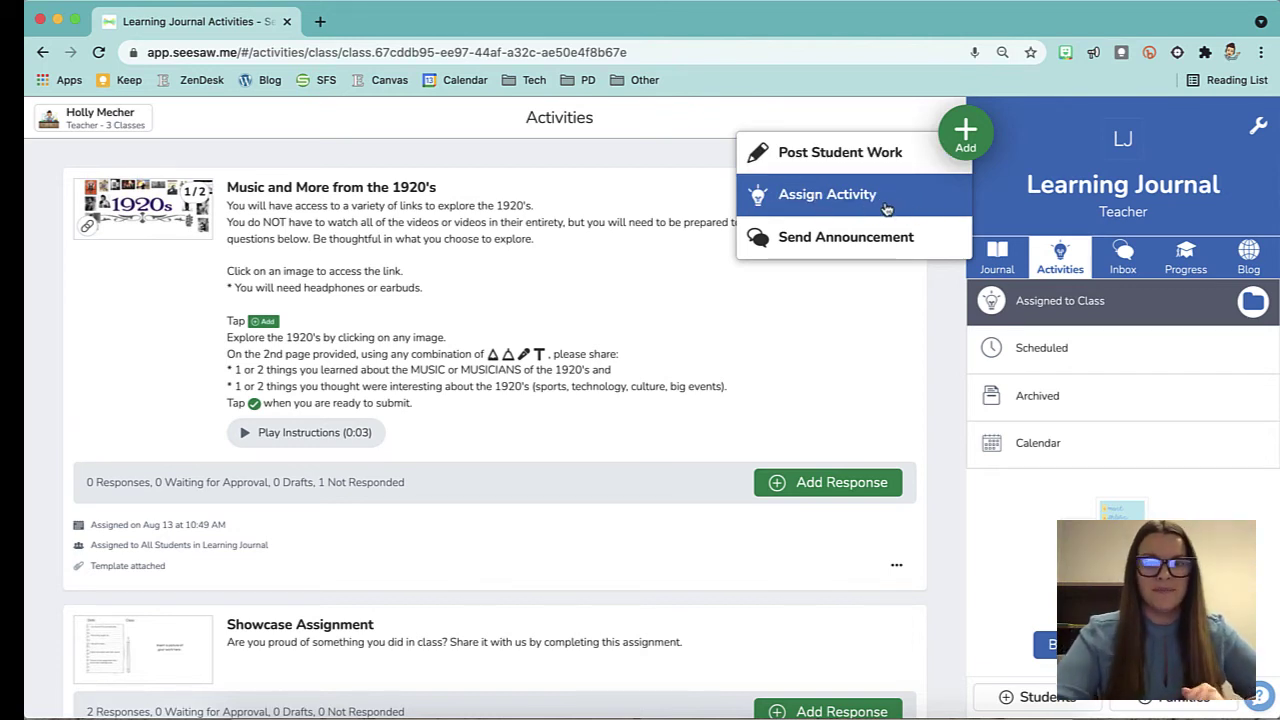
pyautogui.click(877, 240)
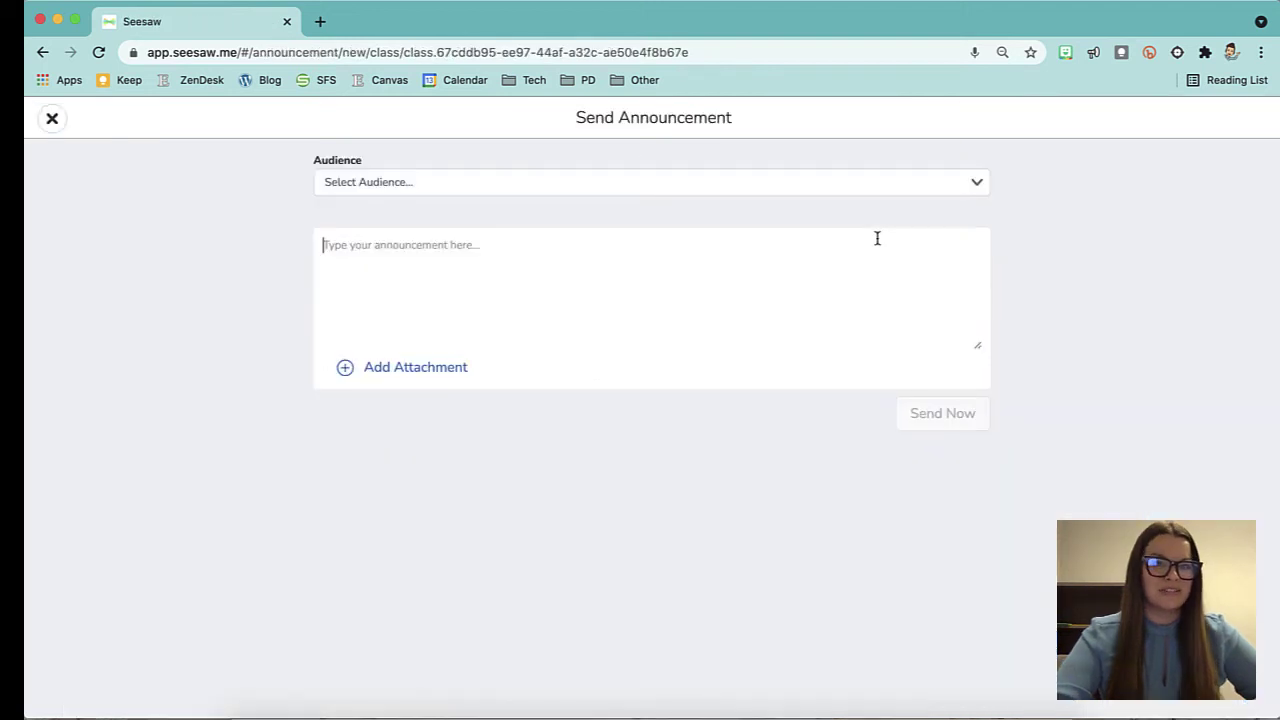
pyautogui.click(569, 190)
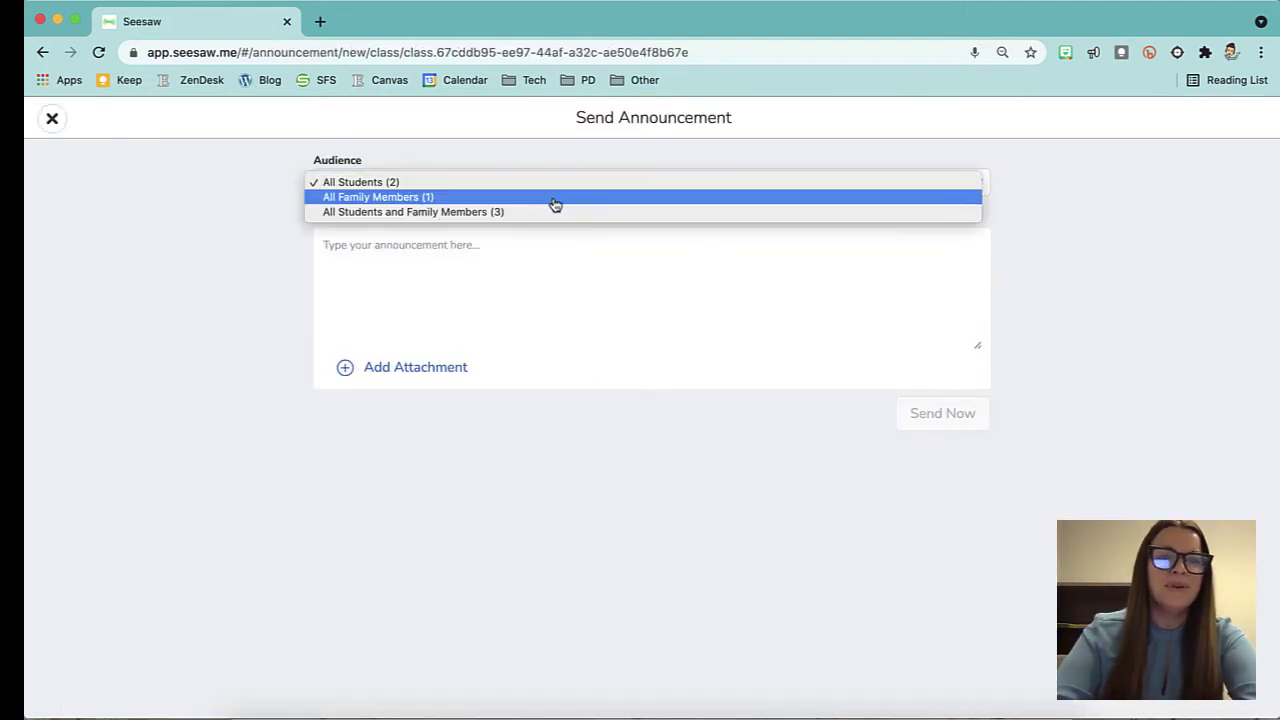
pyautogui.click(551, 199)
pyautogui.click(525, 184)
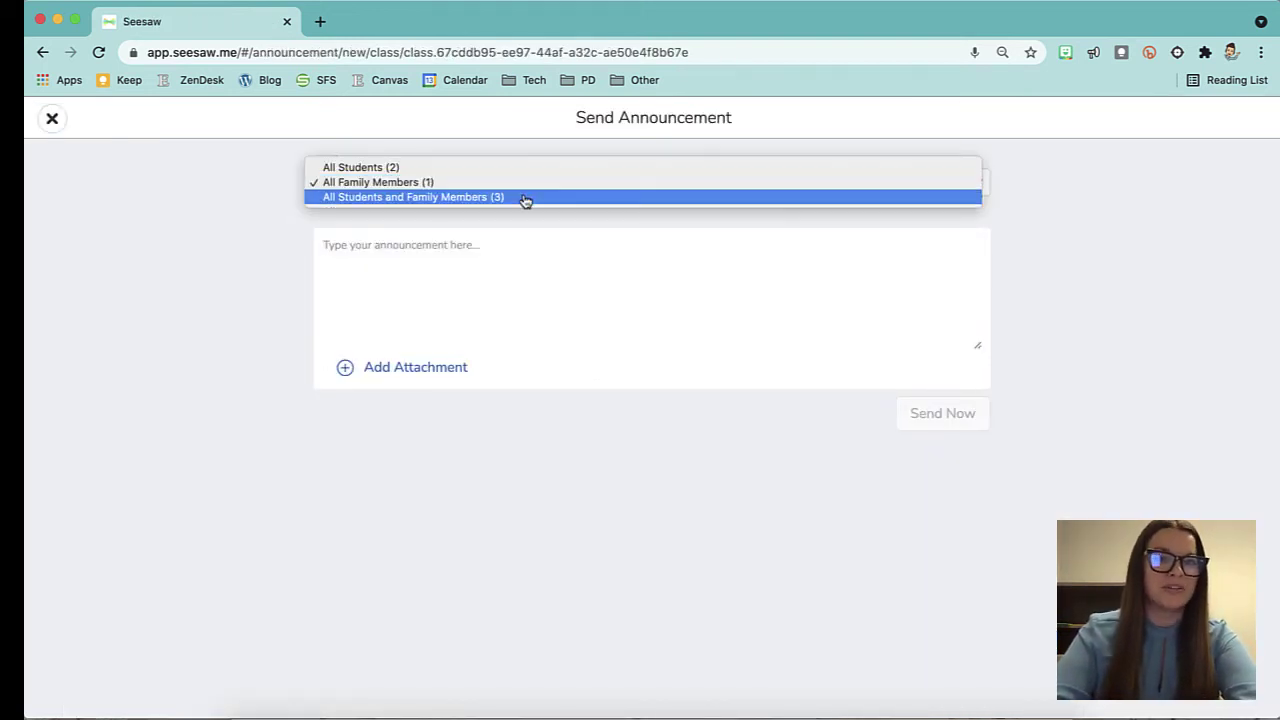
pyautogui.click(363, 200)
pyautogui.click(490, 190)
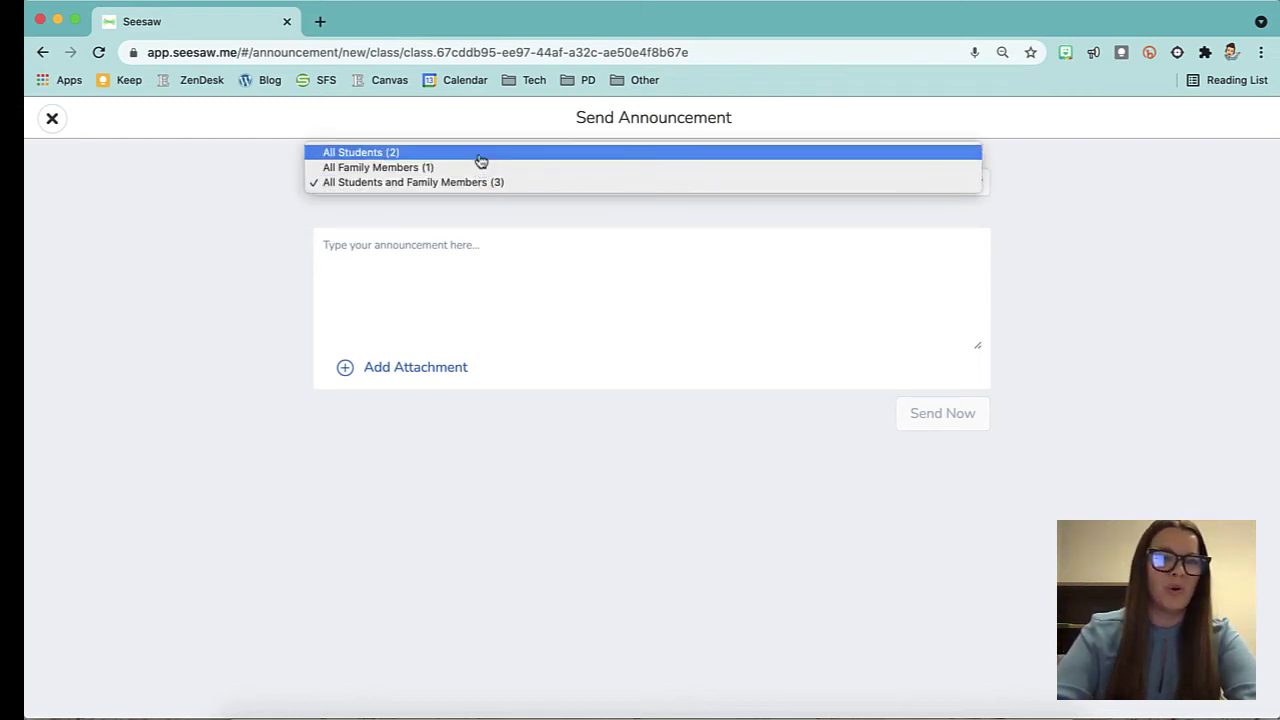
pyautogui.click(477, 184)
# Write 'This is a practice announcement.' with no attachment and send it.
pyautogui.click(469, 244)
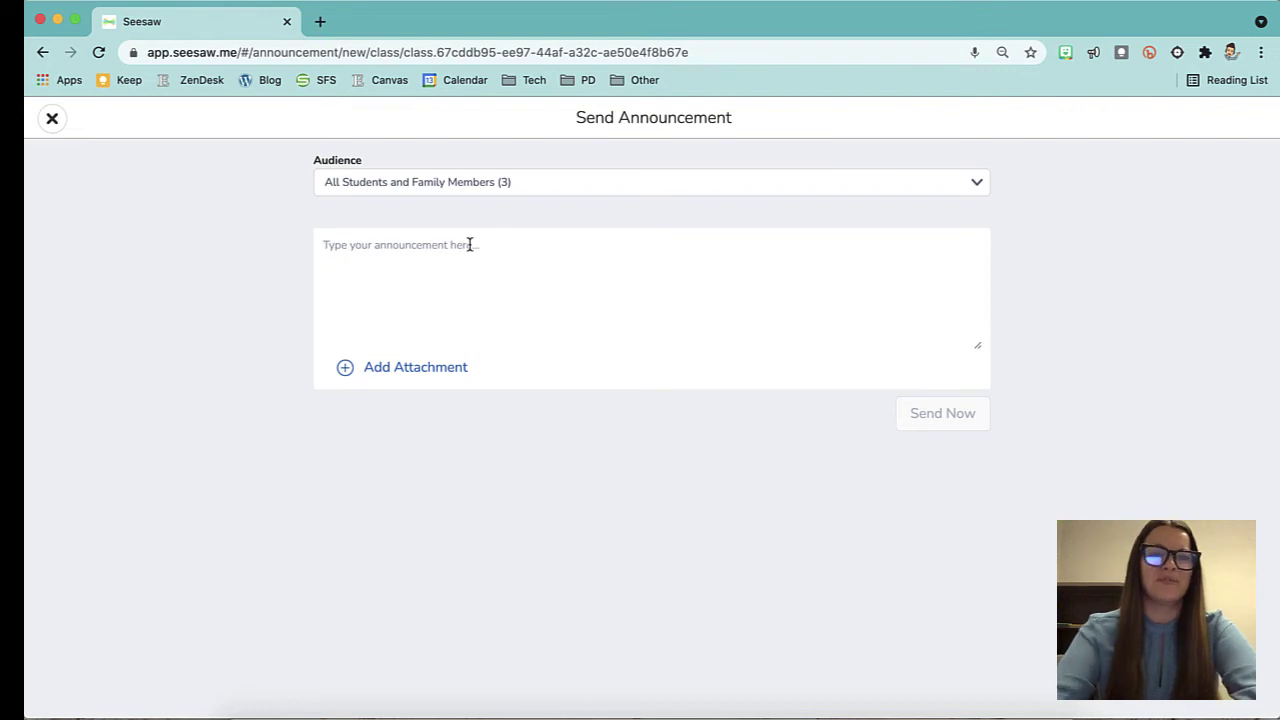
pyautogui.write('This is a practice announcement.')
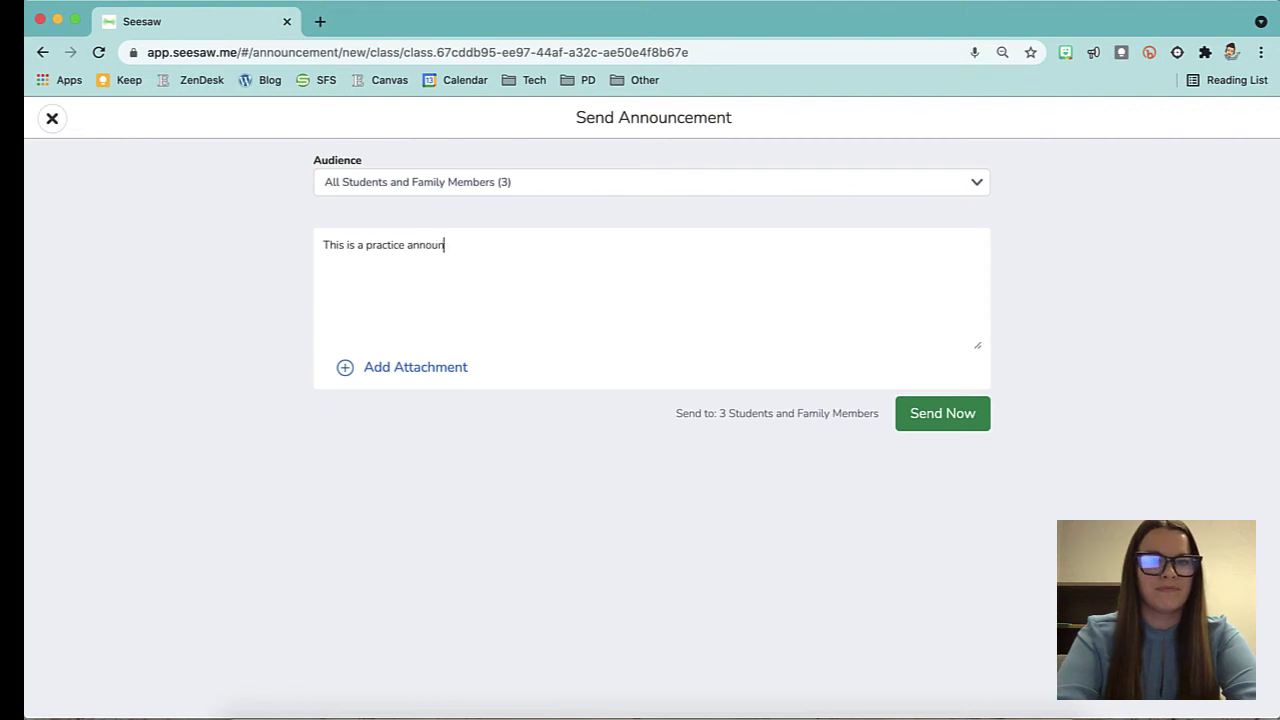
pyautogui.click(390, 368)
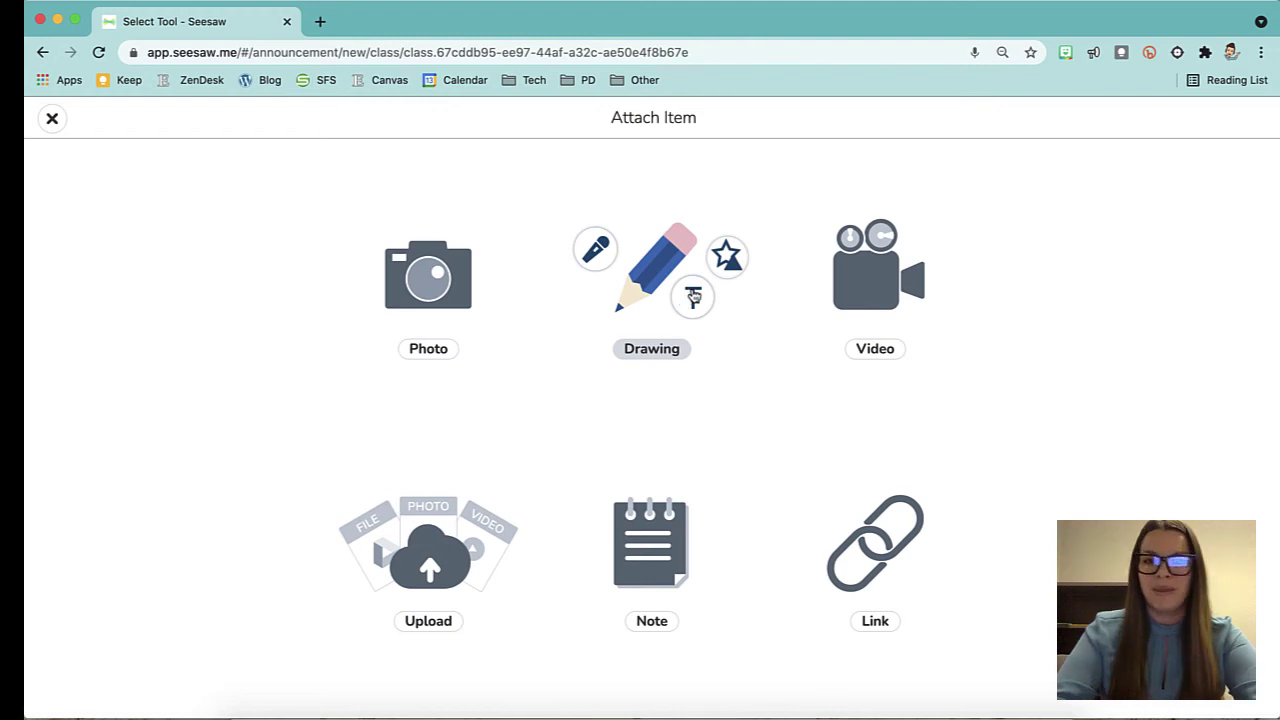
pyautogui.click(50, 121)
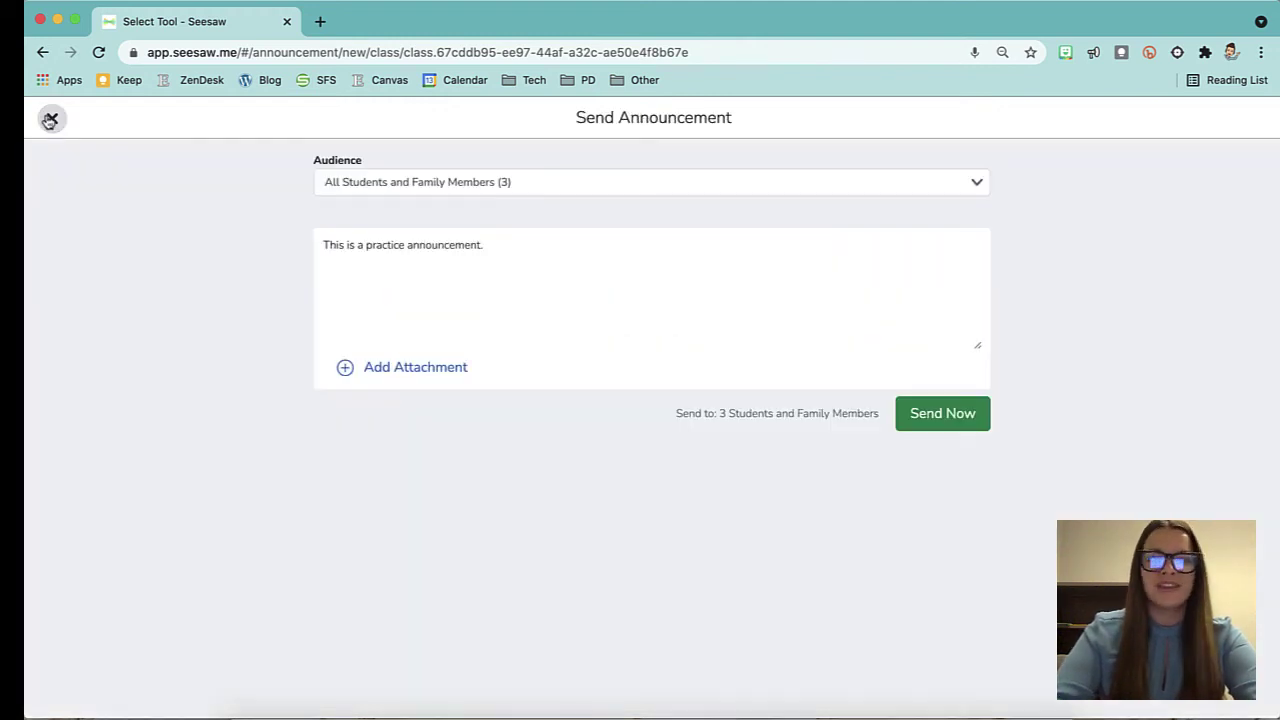
pyautogui.click(942, 414)
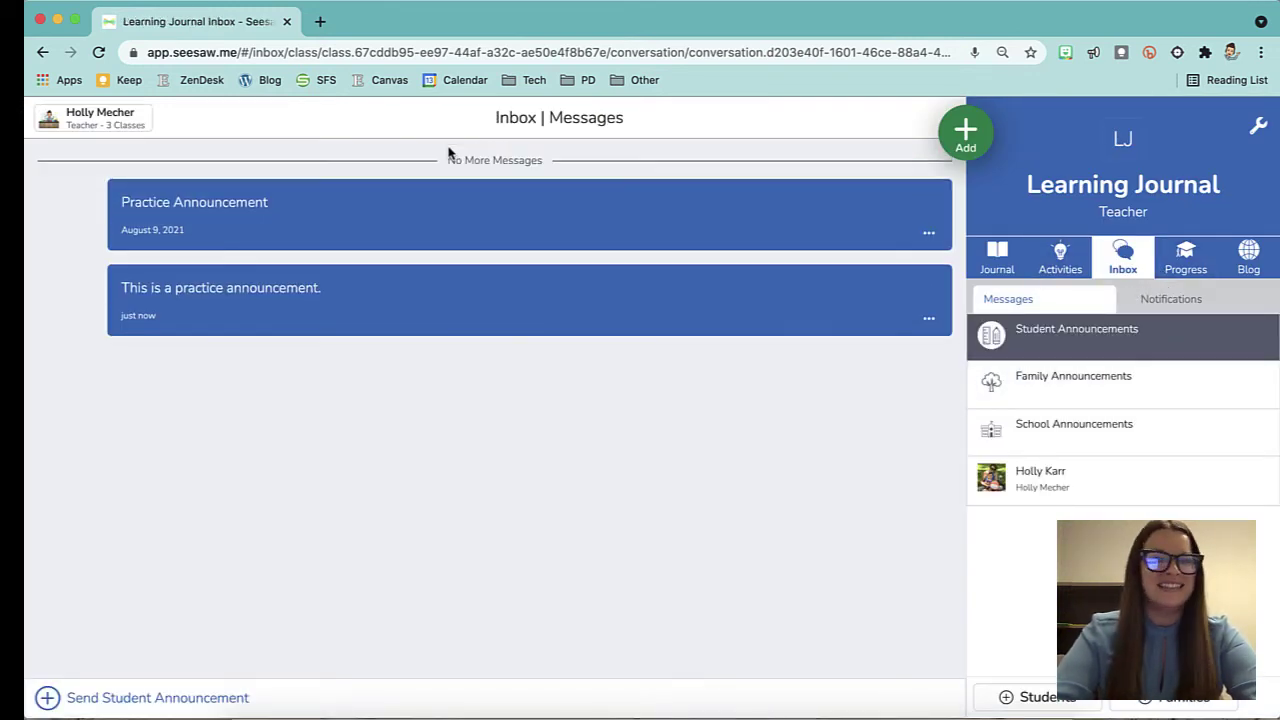
# Open the Family Announcements conversation in the Learning Journal inbox.
pyautogui.click(1088, 397)
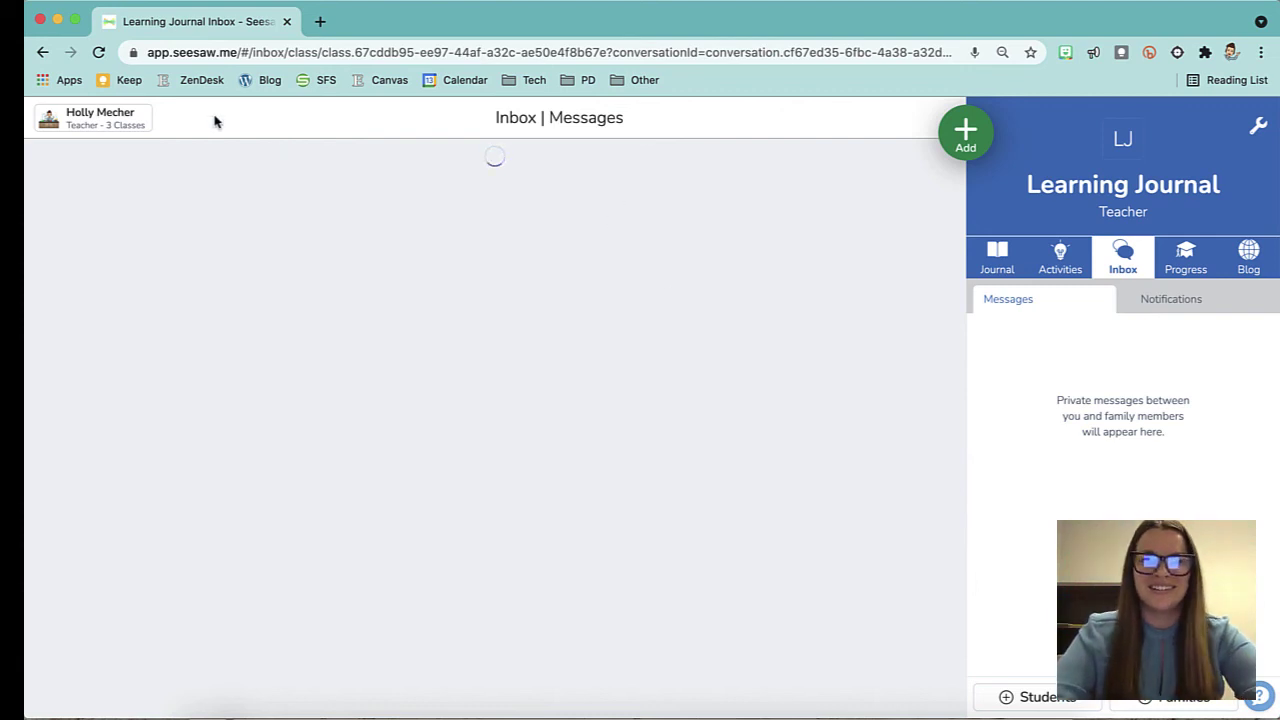
# Reload the class page and open Learning Journal's Class Settings.
pyautogui.click(99, 54)
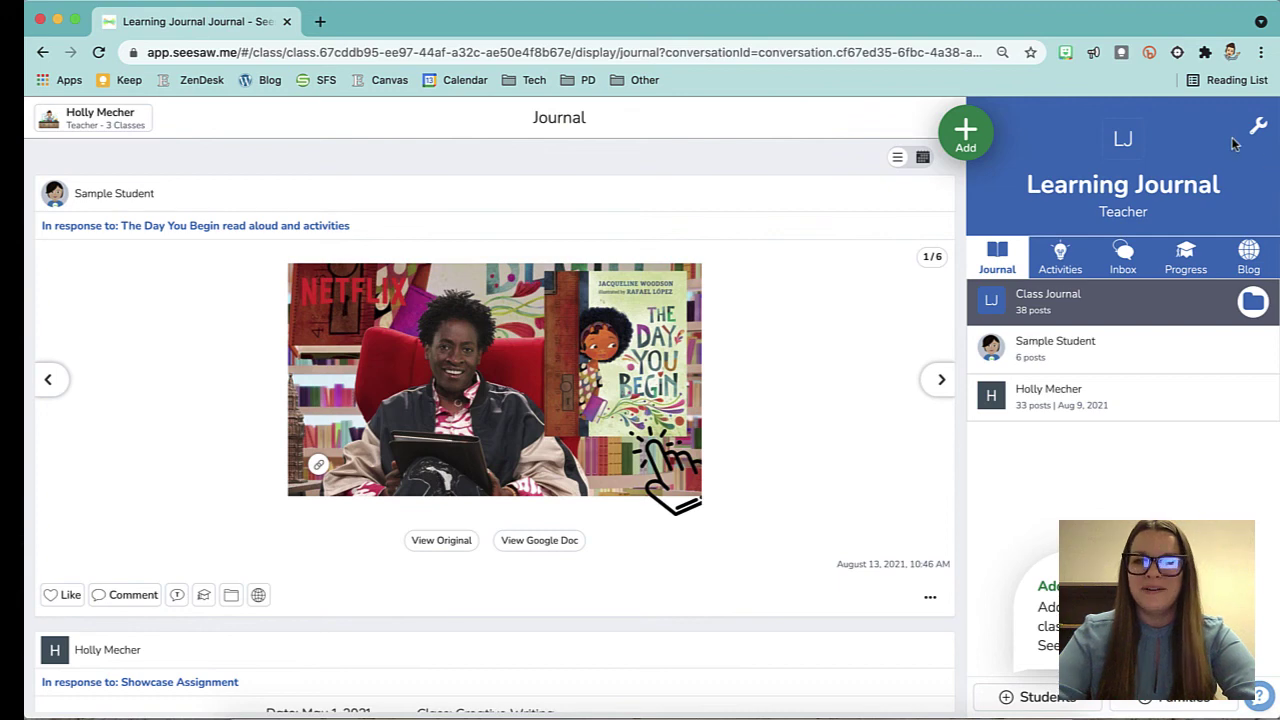
pyautogui.click(1258, 126)
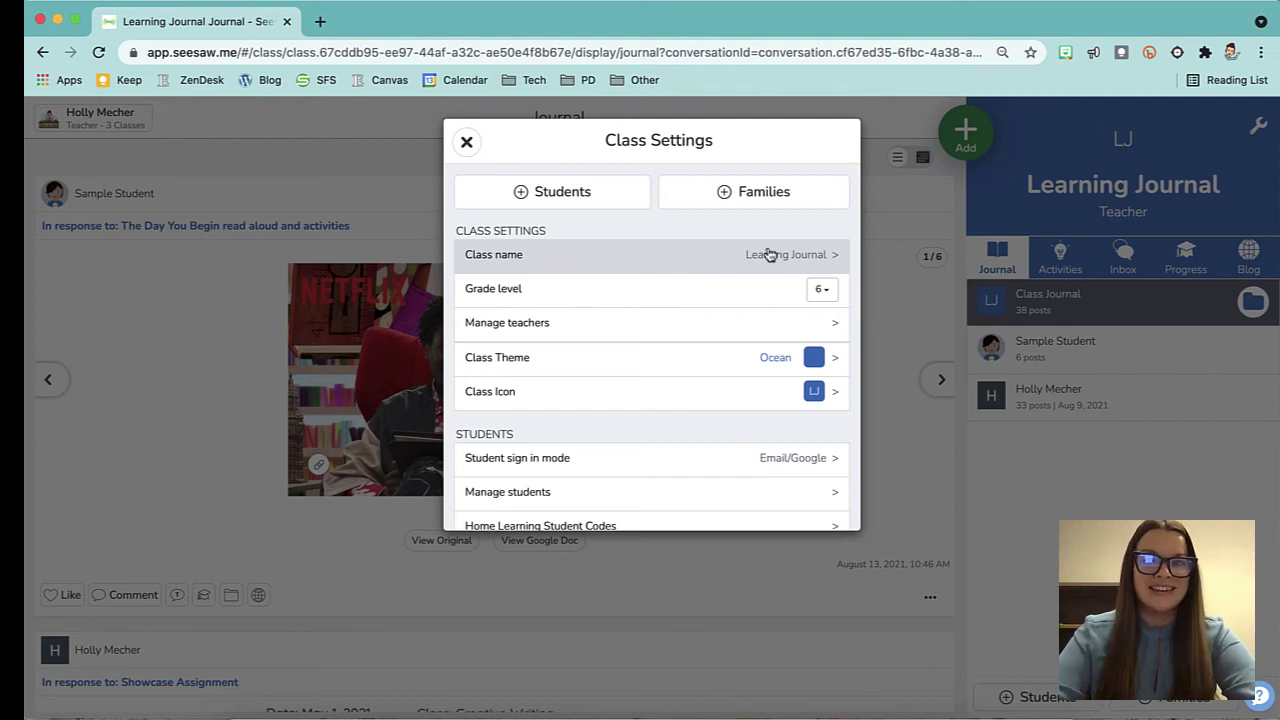
# Insert a thumbs-up emoji at the front of the class name, making it '👍 Learning Journal', and save.
pyautogui.click(820, 257)
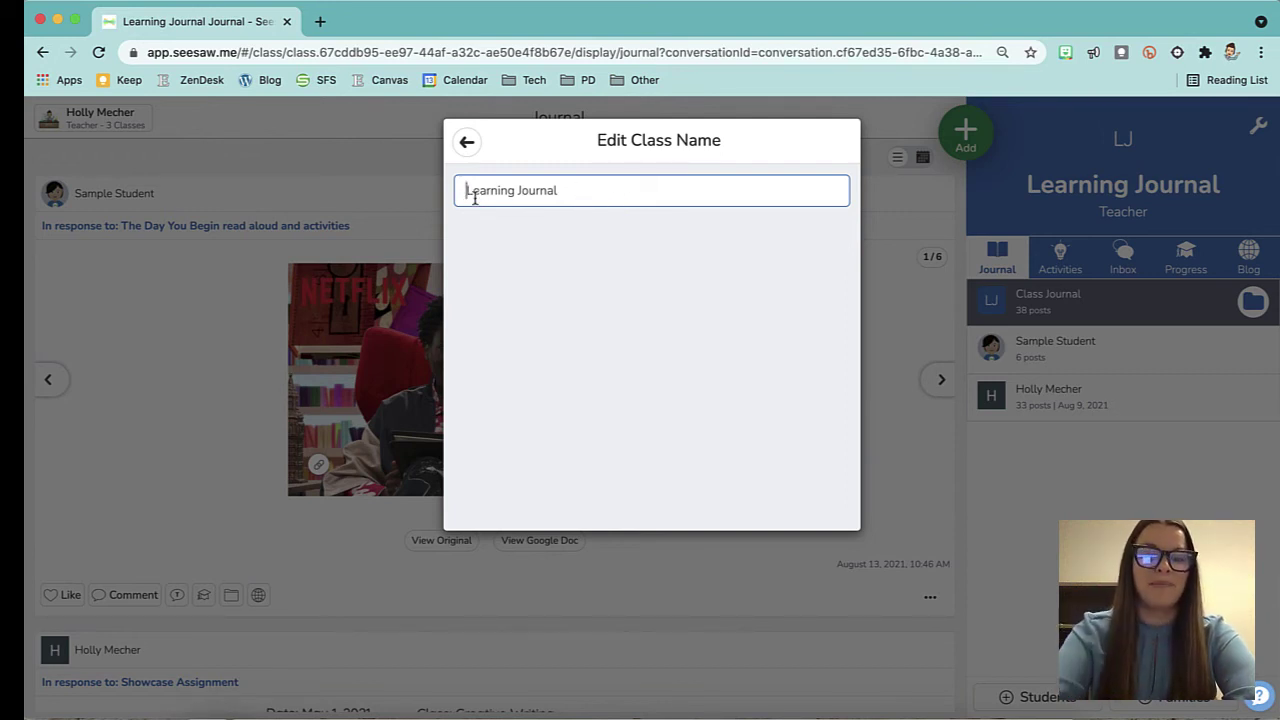
pyautogui.write('#')
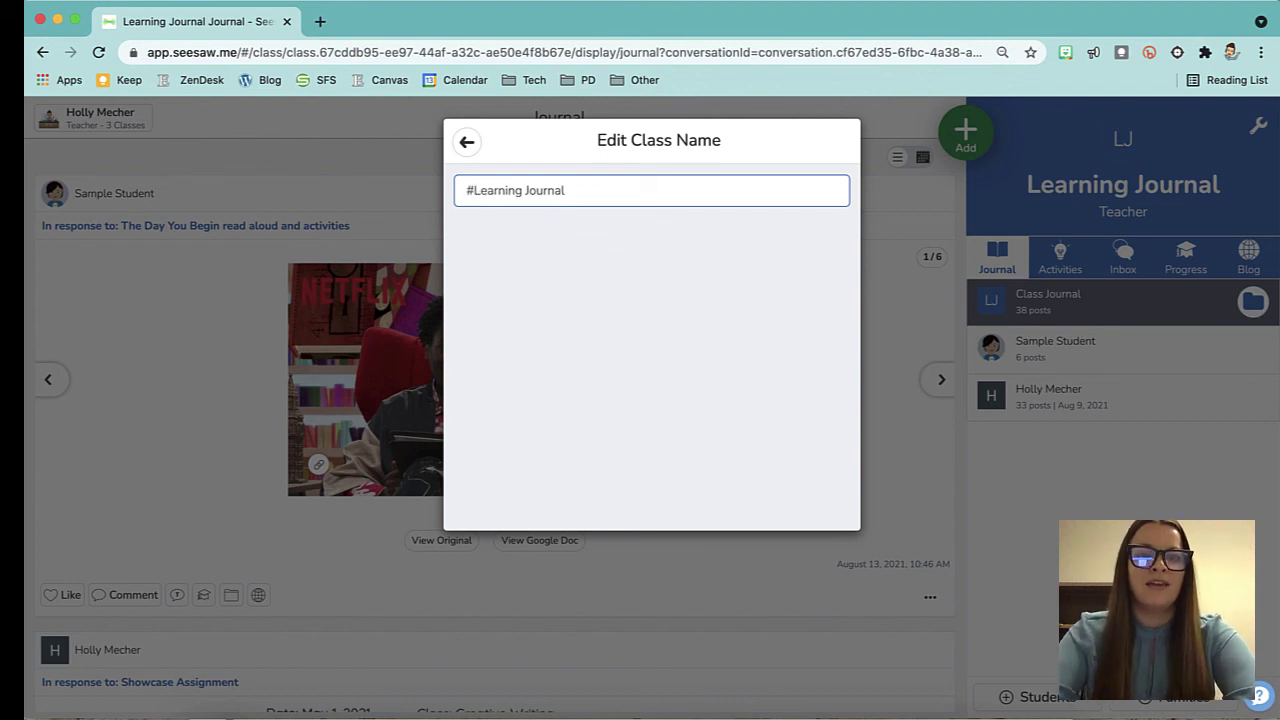
pyautogui.press('BackSpace')
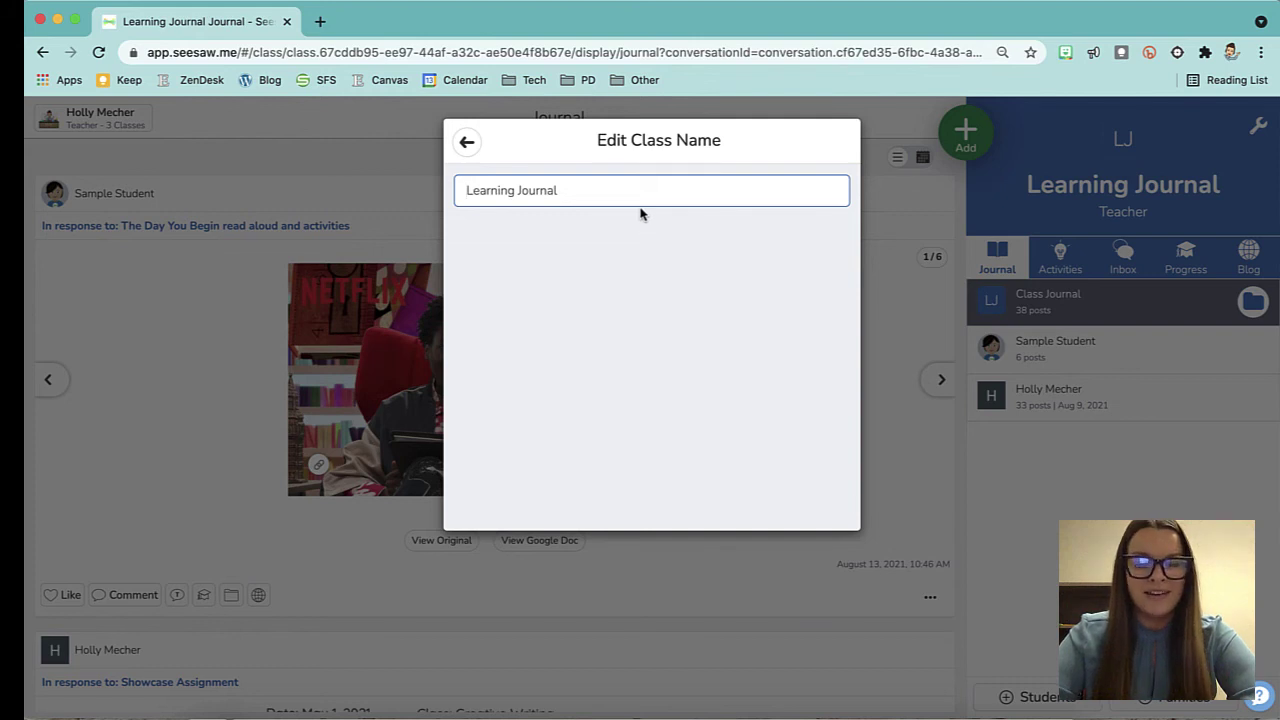
pyautogui.press('ctrl+super+space')
pyautogui.doubleClick(660, 310)
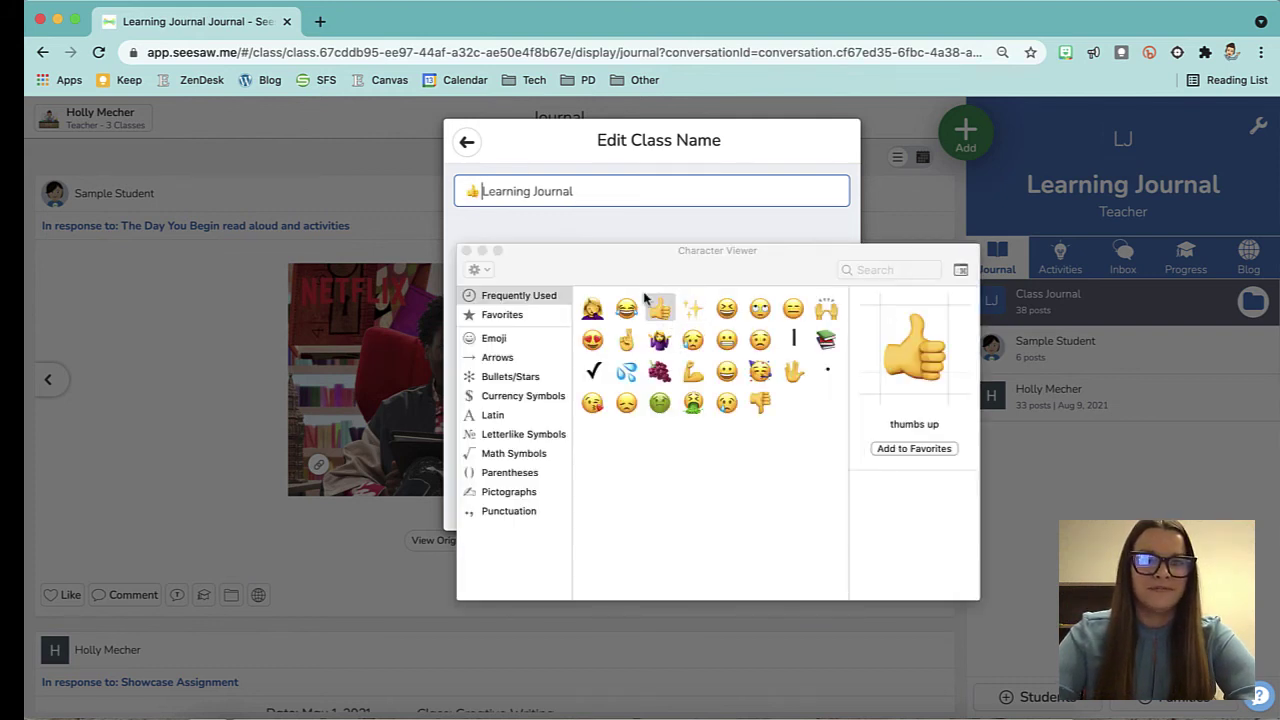
pyautogui.click(466, 251)
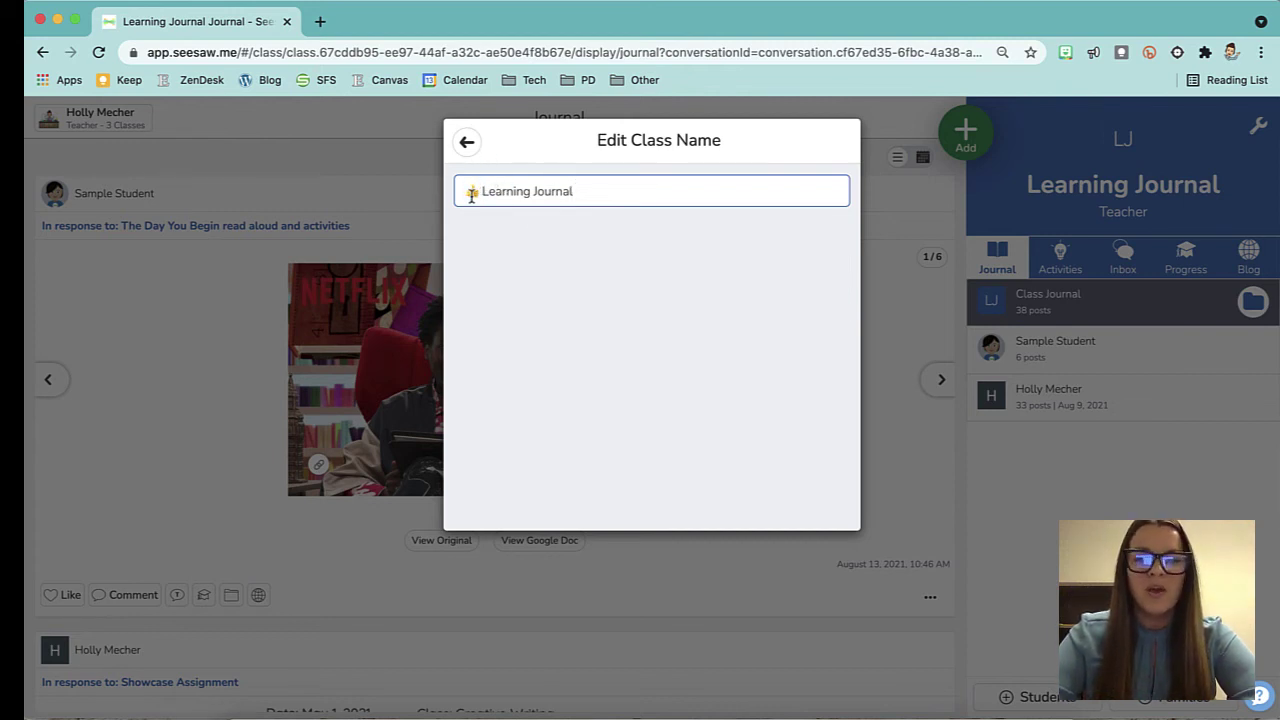
pyautogui.click(468, 143)
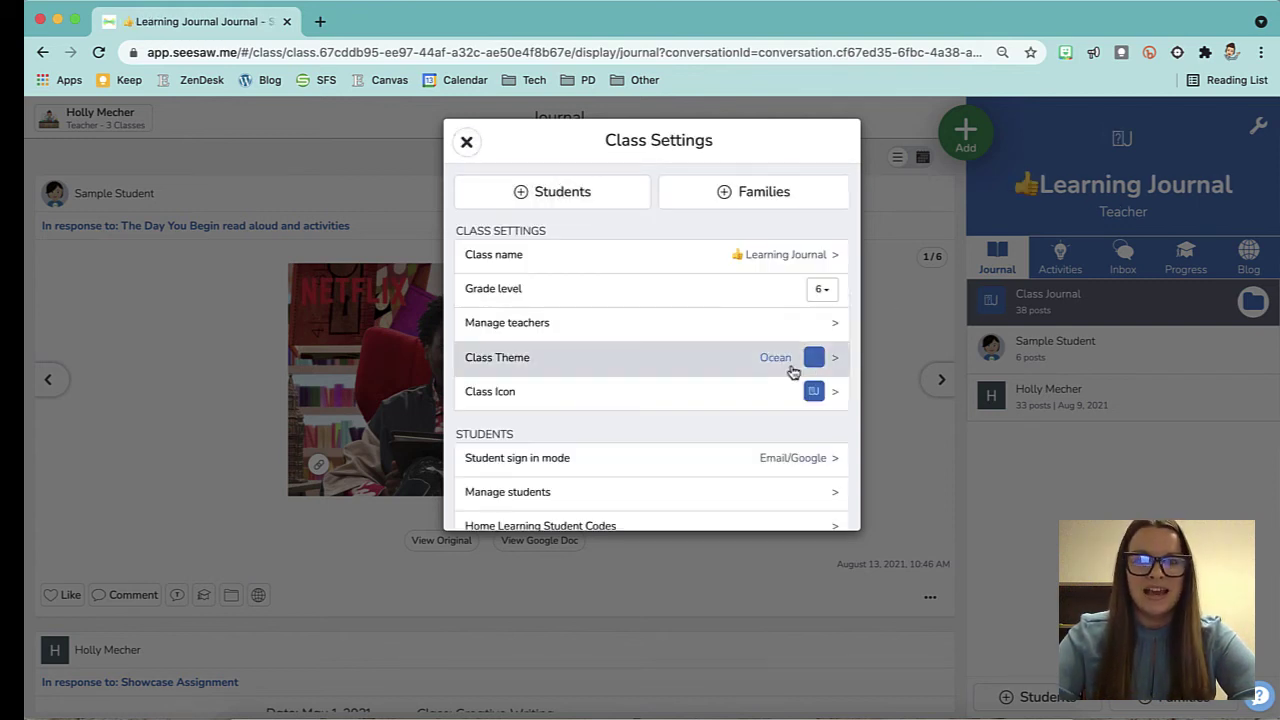
# Apply the purple Grape theme to the Learning Journal class.
pyautogui.click(828, 334)
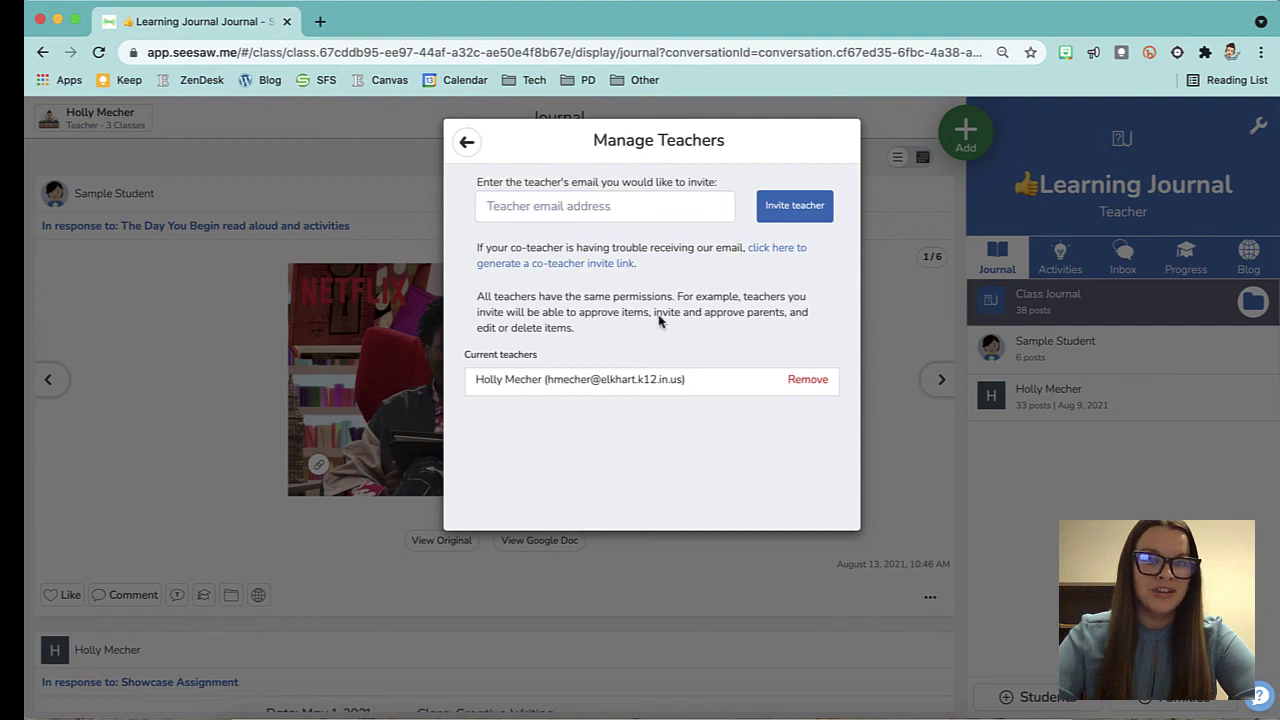
pyautogui.click(466, 142)
pyautogui.scroll(-2, 660, 330)
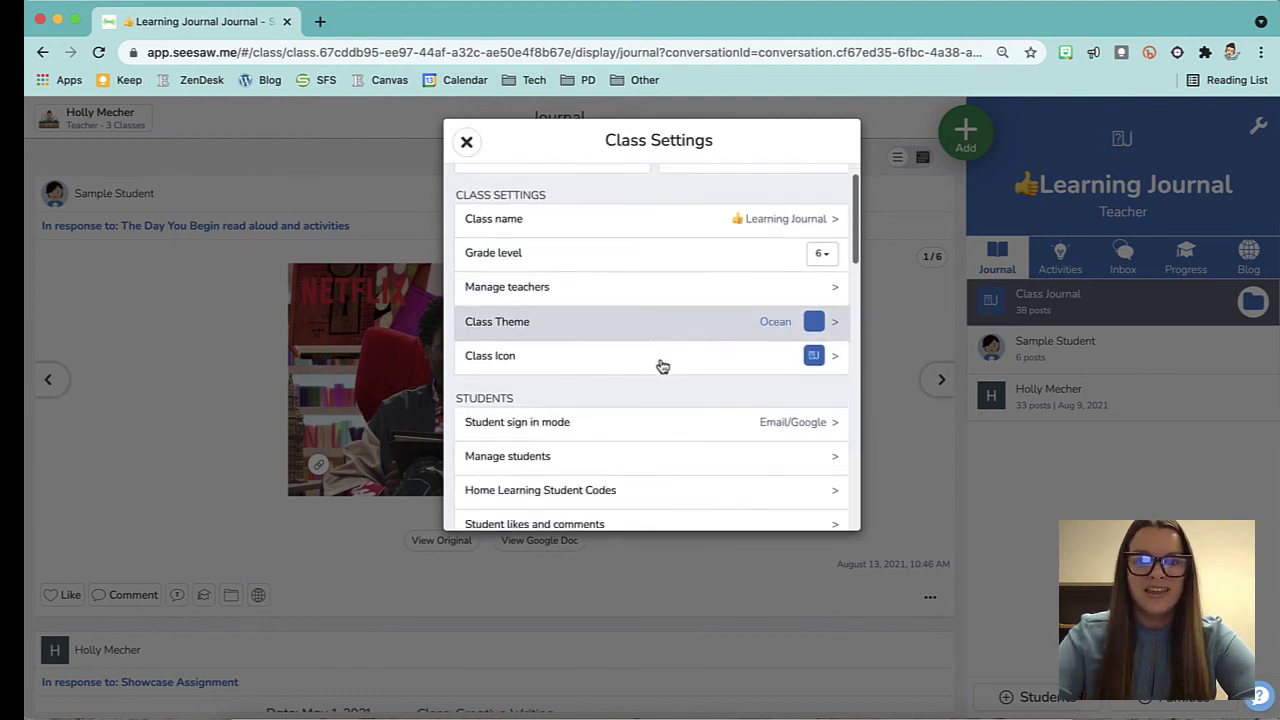
pyautogui.click(805, 277)
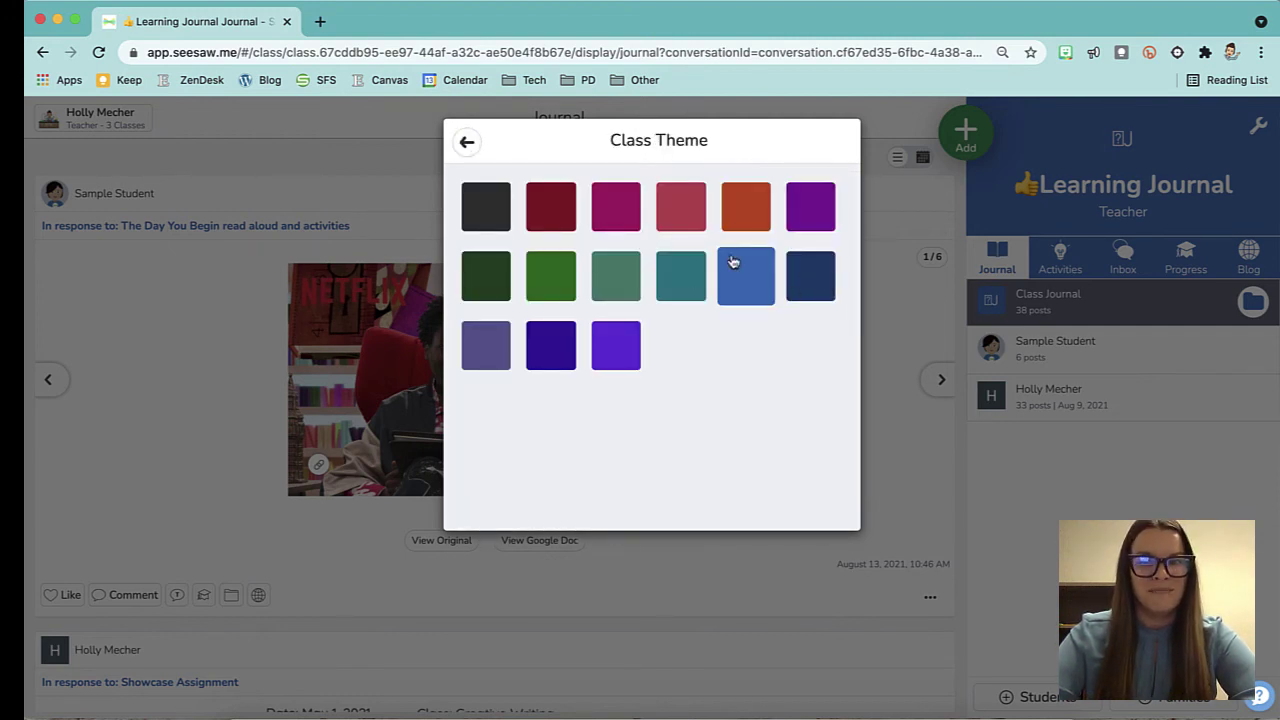
pyautogui.click(808, 210)
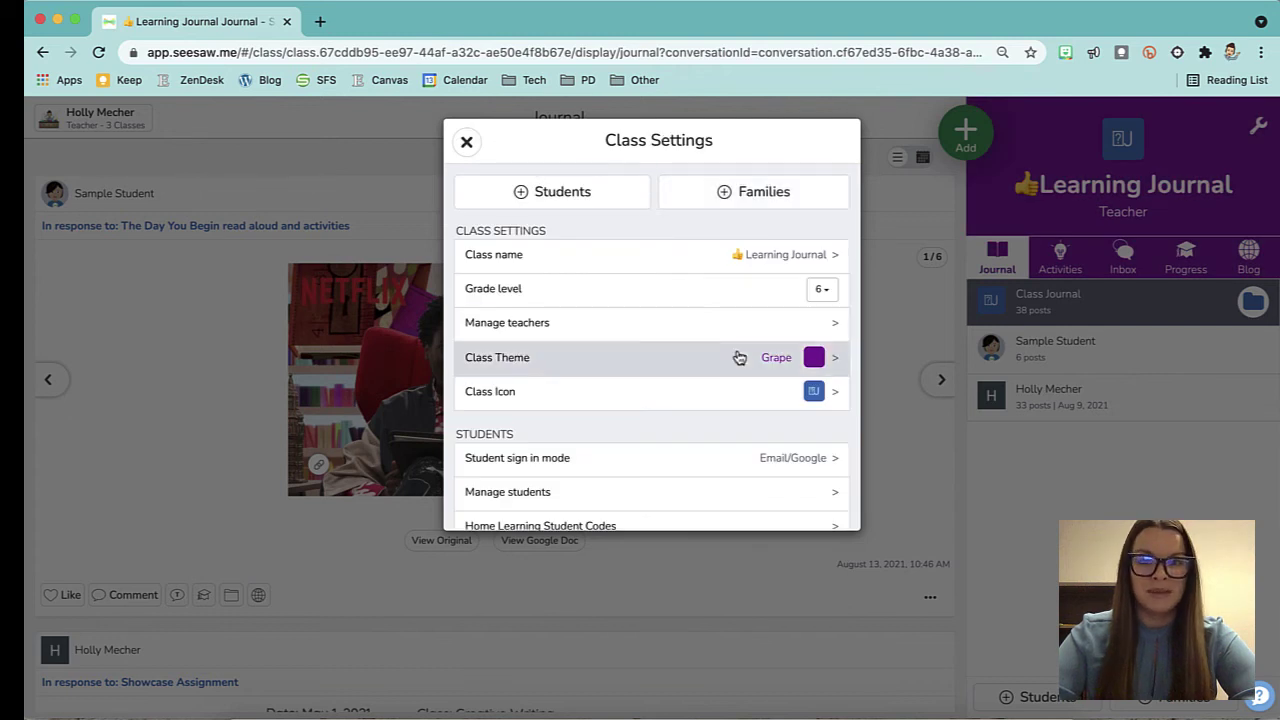
# Set the class icon to the saxophone.
pyautogui.click(833, 394)
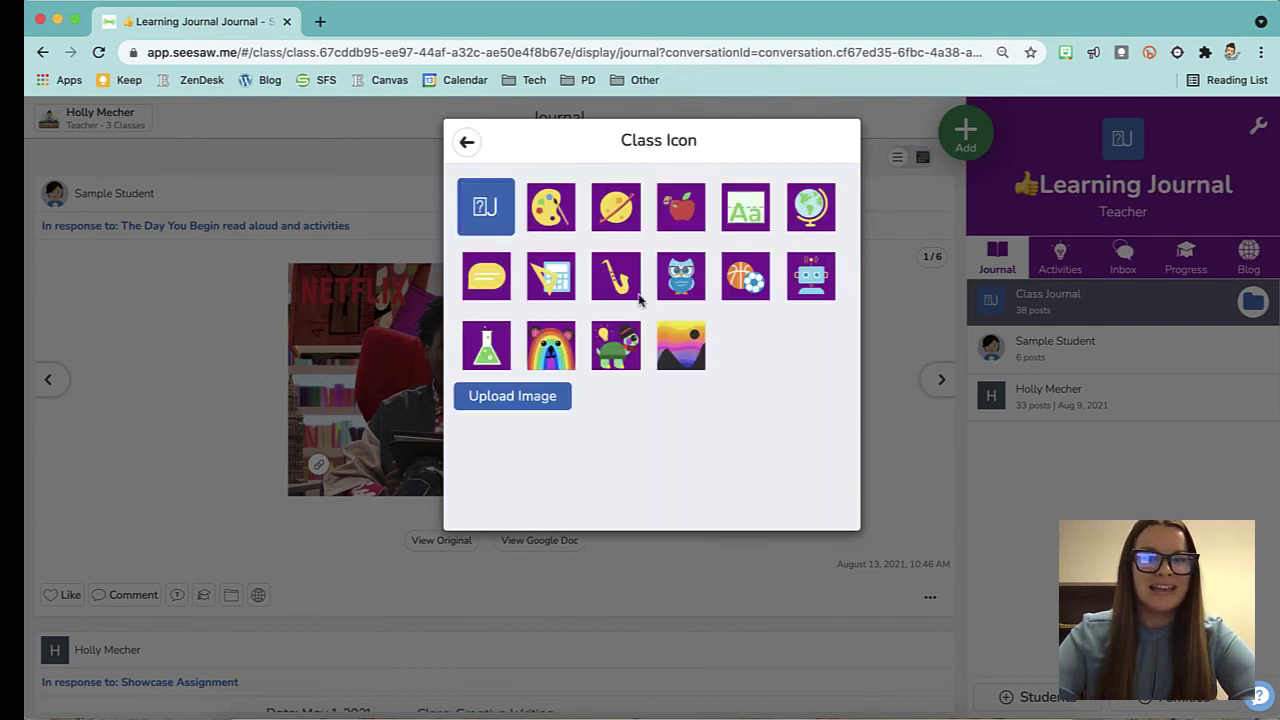
pyautogui.click(618, 287)
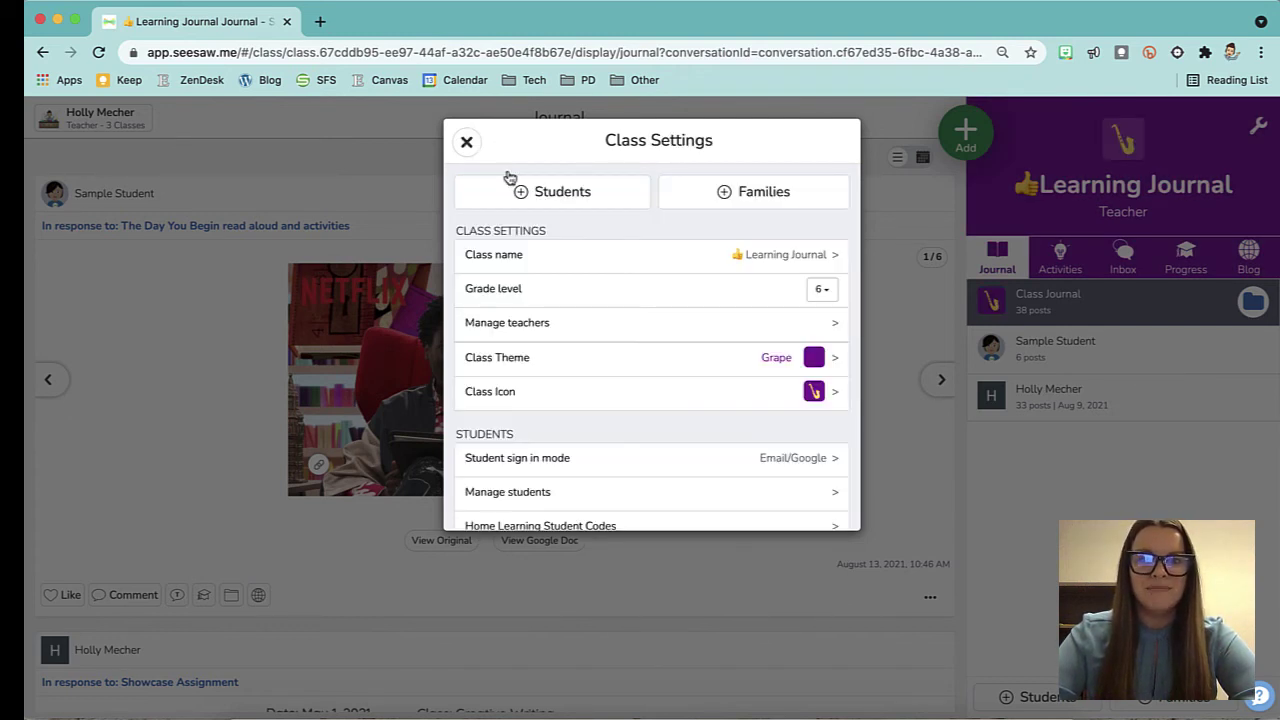
pyautogui.scroll(-3, 669, 373)
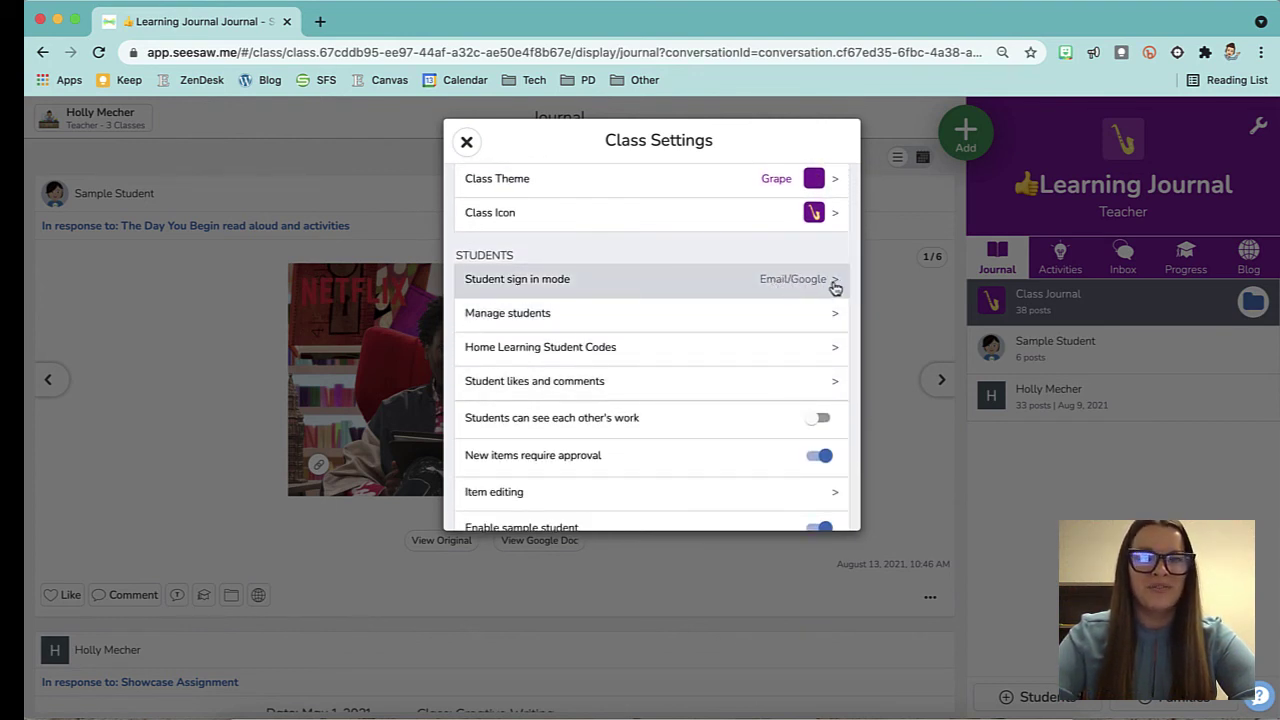
pyautogui.scroll(-1, 823, 317)
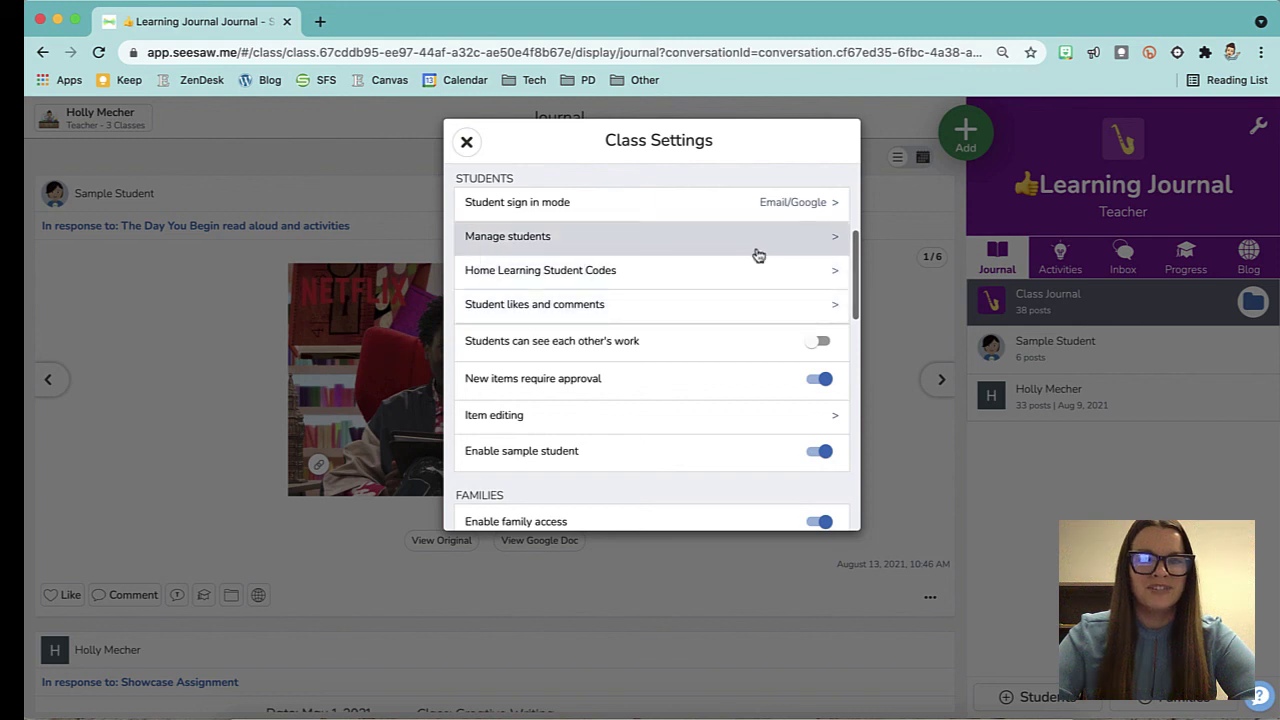
pyautogui.click(836, 306)
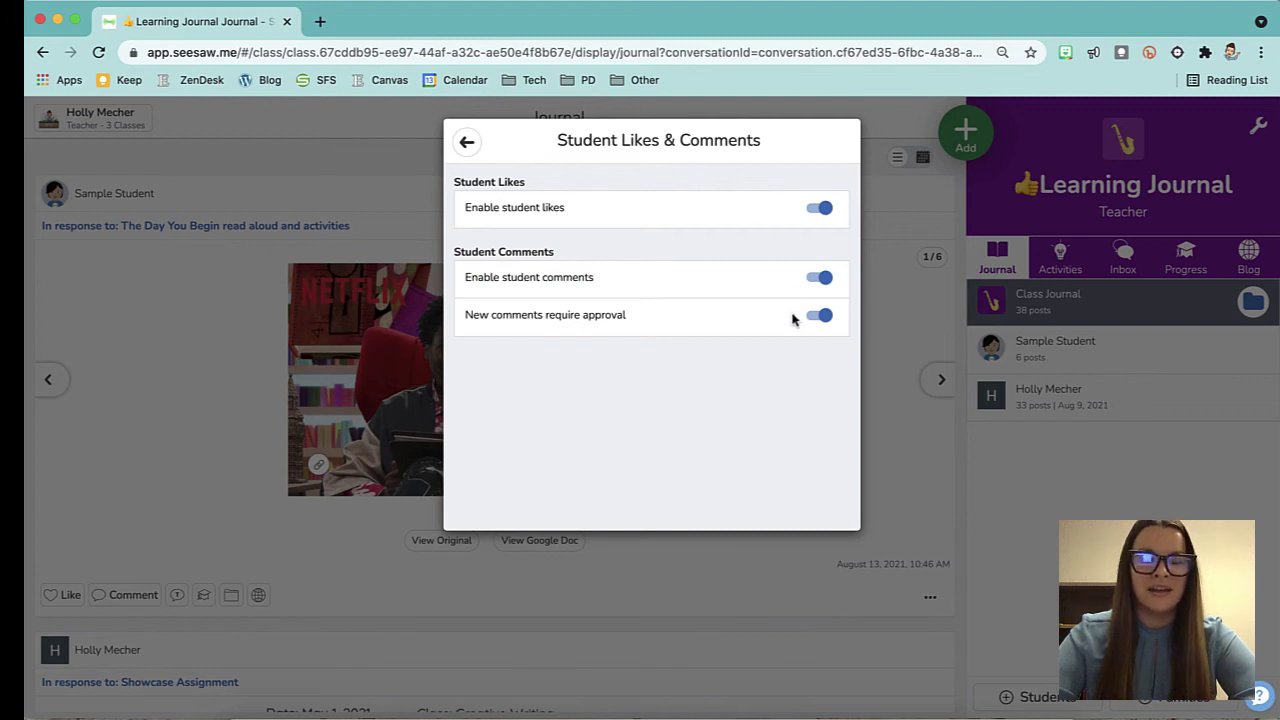
pyautogui.click(466, 142)
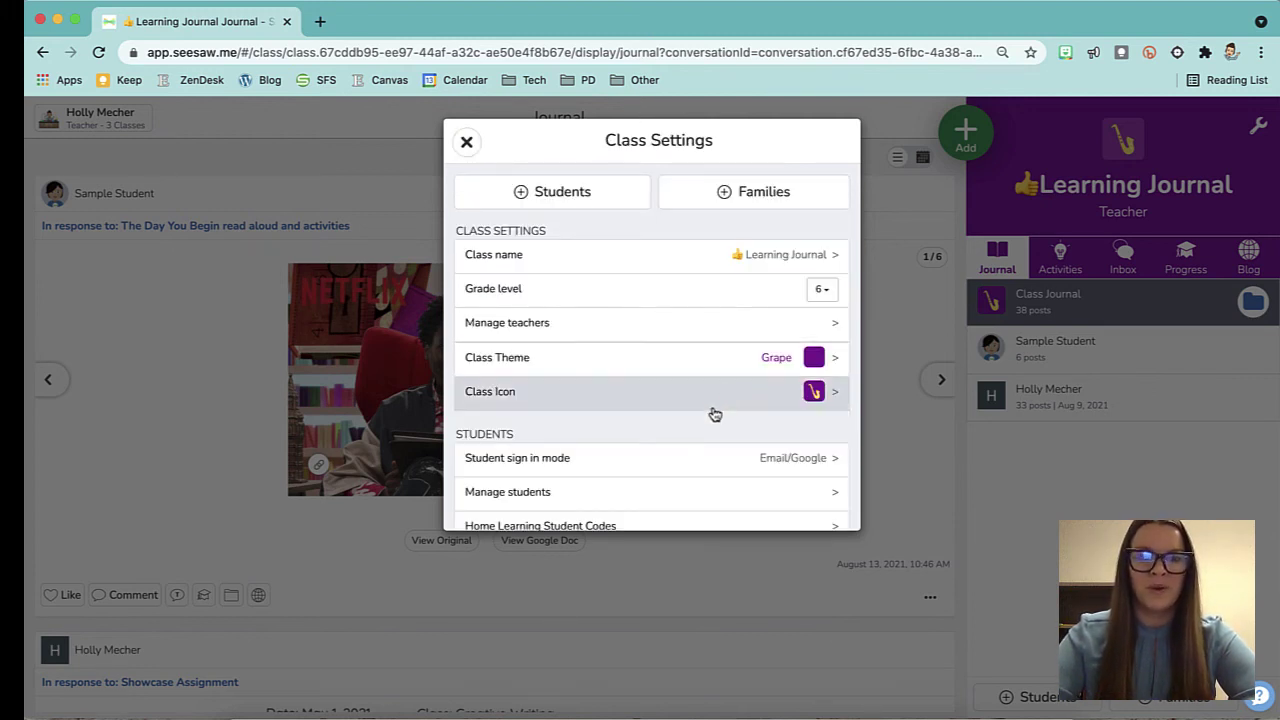
pyautogui.scroll(-2, 714, 414)
pyautogui.scroll(-3, 714, 414)
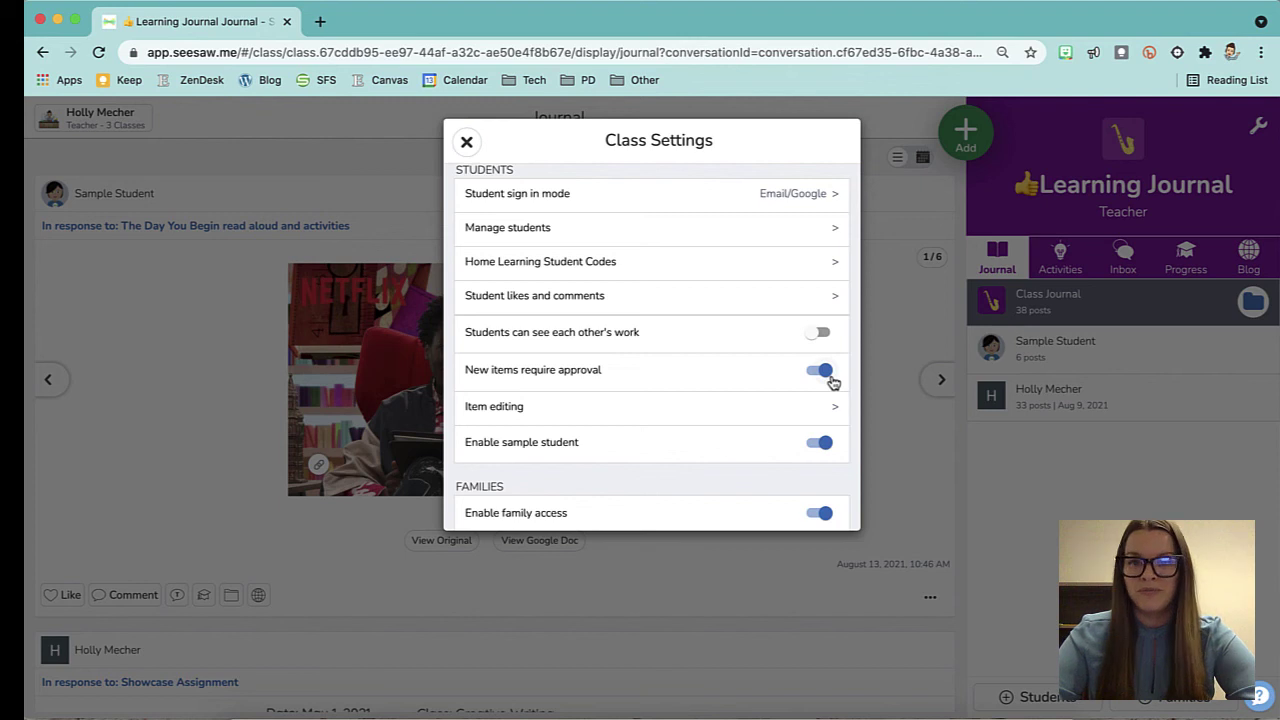
pyautogui.scroll(-2, 833, 382)
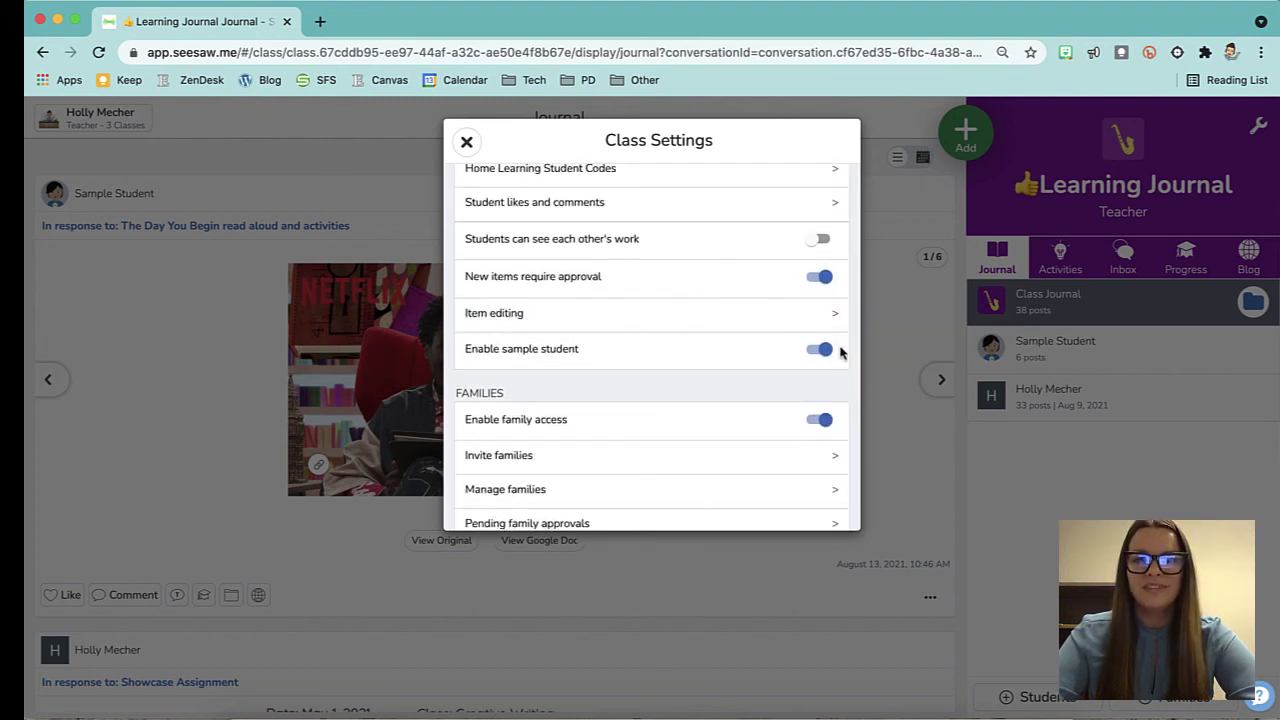
pyautogui.click(783, 317)
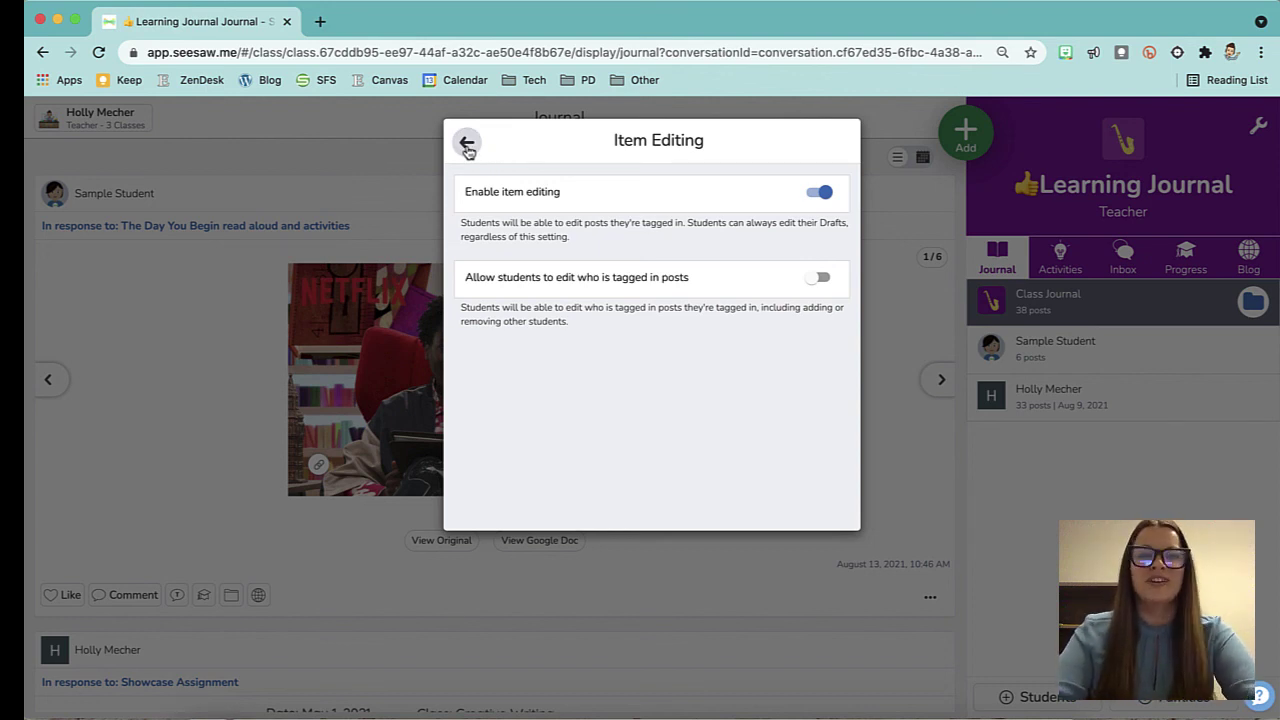
pyautogui.click(467, 145)
pyautogui.scroll(-6, 637, 371)
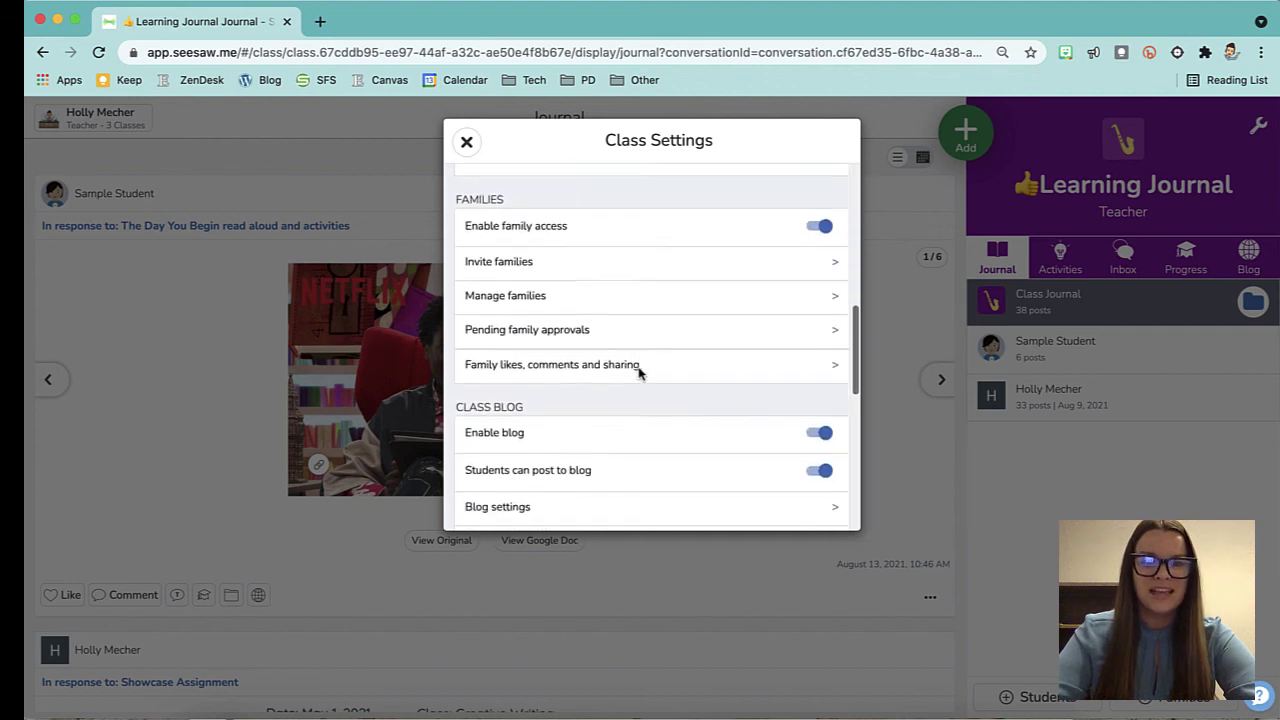
pyautogui.scroll(-1, 640, 372)
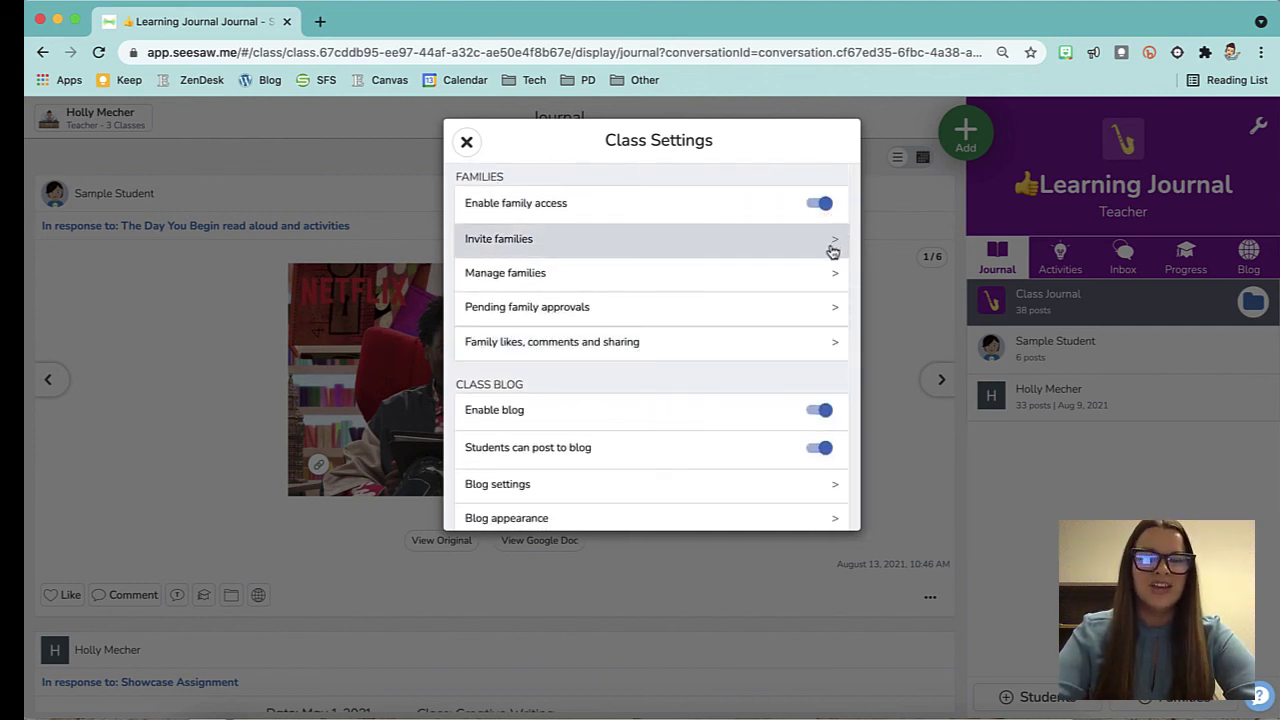
# Invite a family member by entering their mobile number, then return to the class Journal.
pyautogui.click(832, 250)
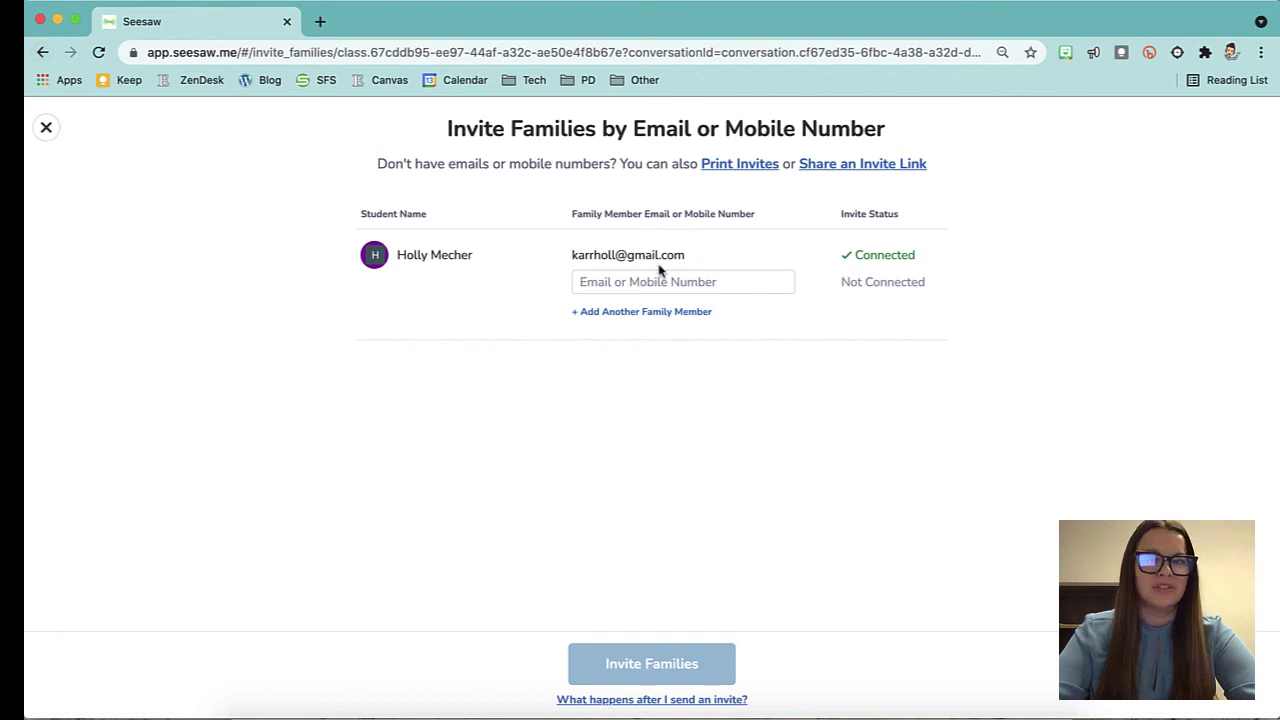
pyautogui.click(636, 285)
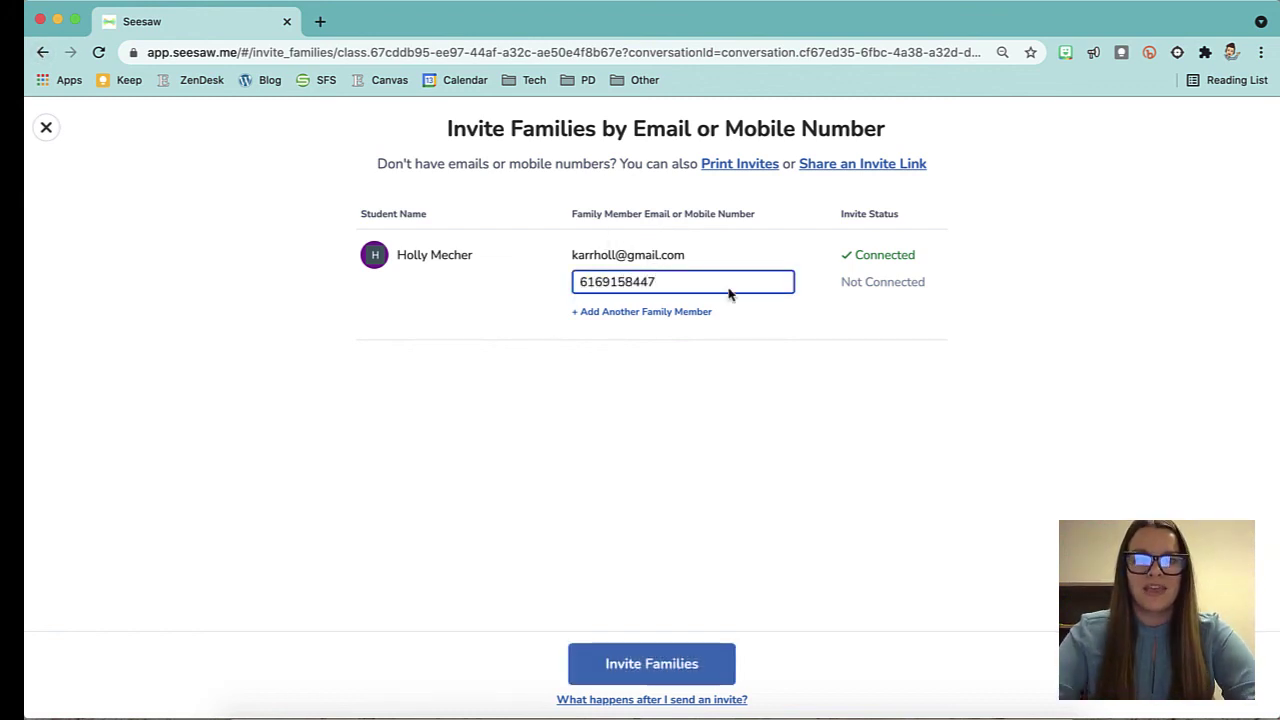
pyautogui.click(651, 663)
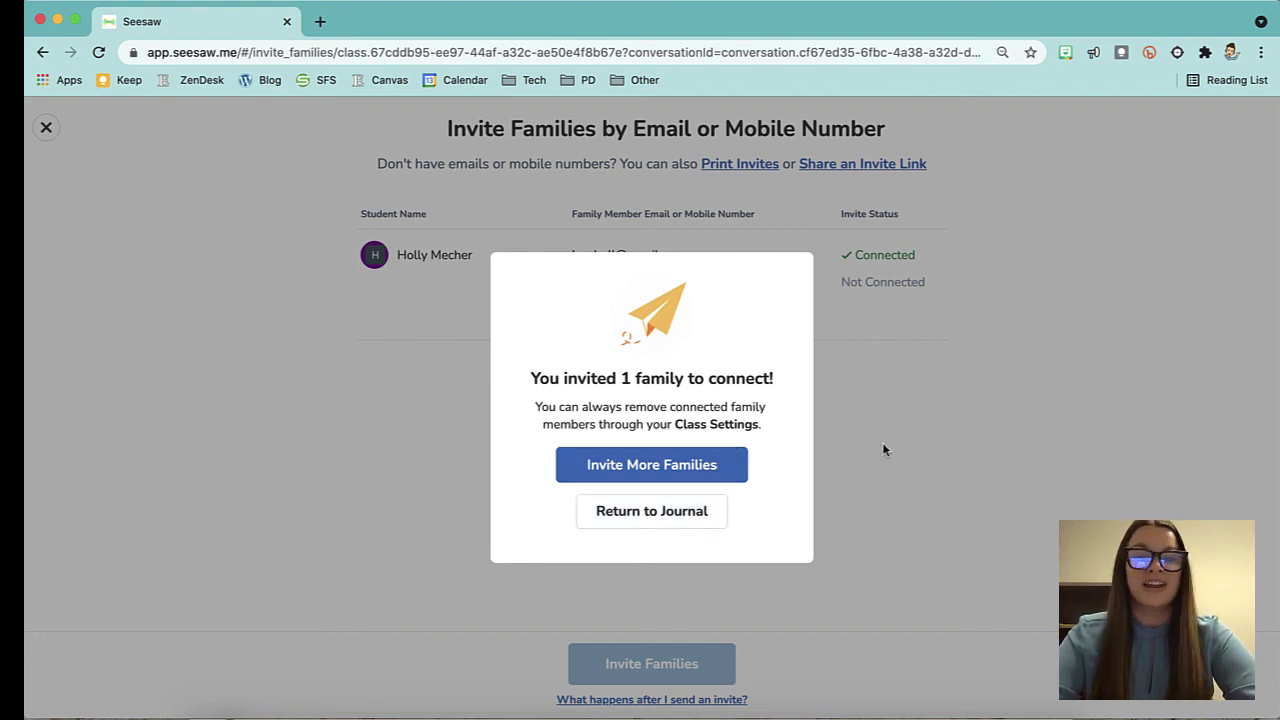
pyautogui.click(683, 521)
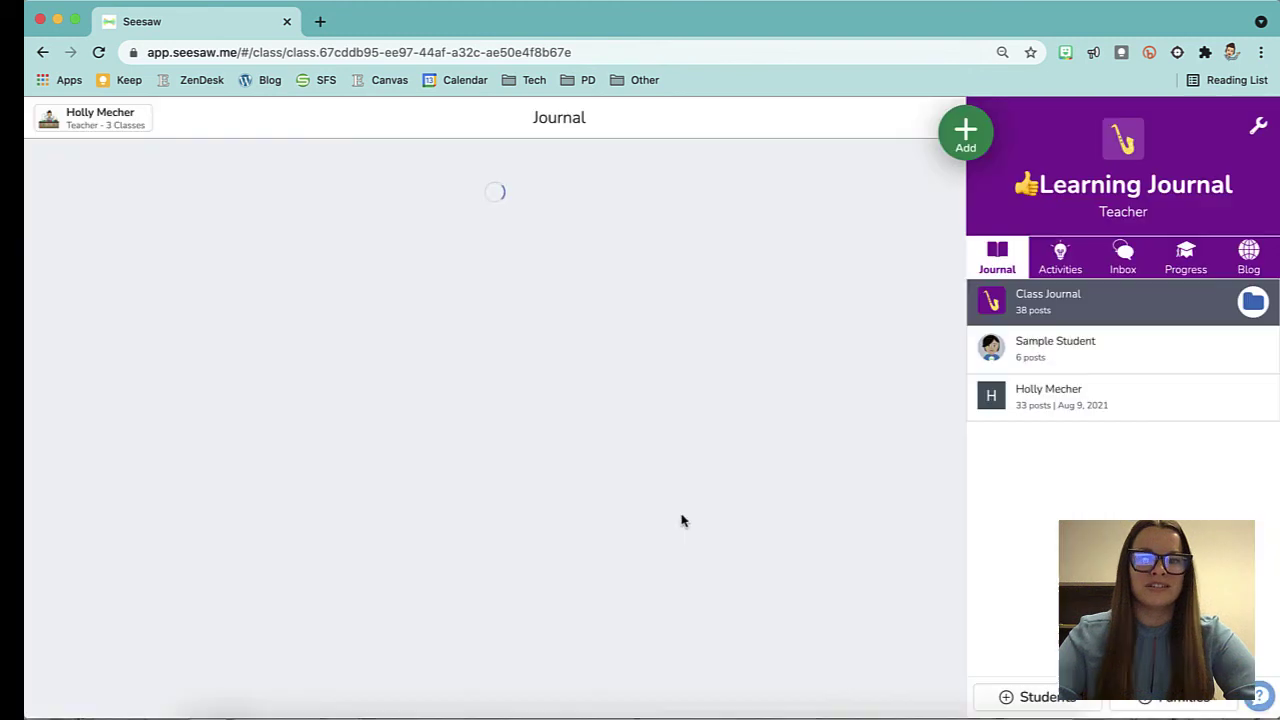
pyautogui.click(1258, 126)
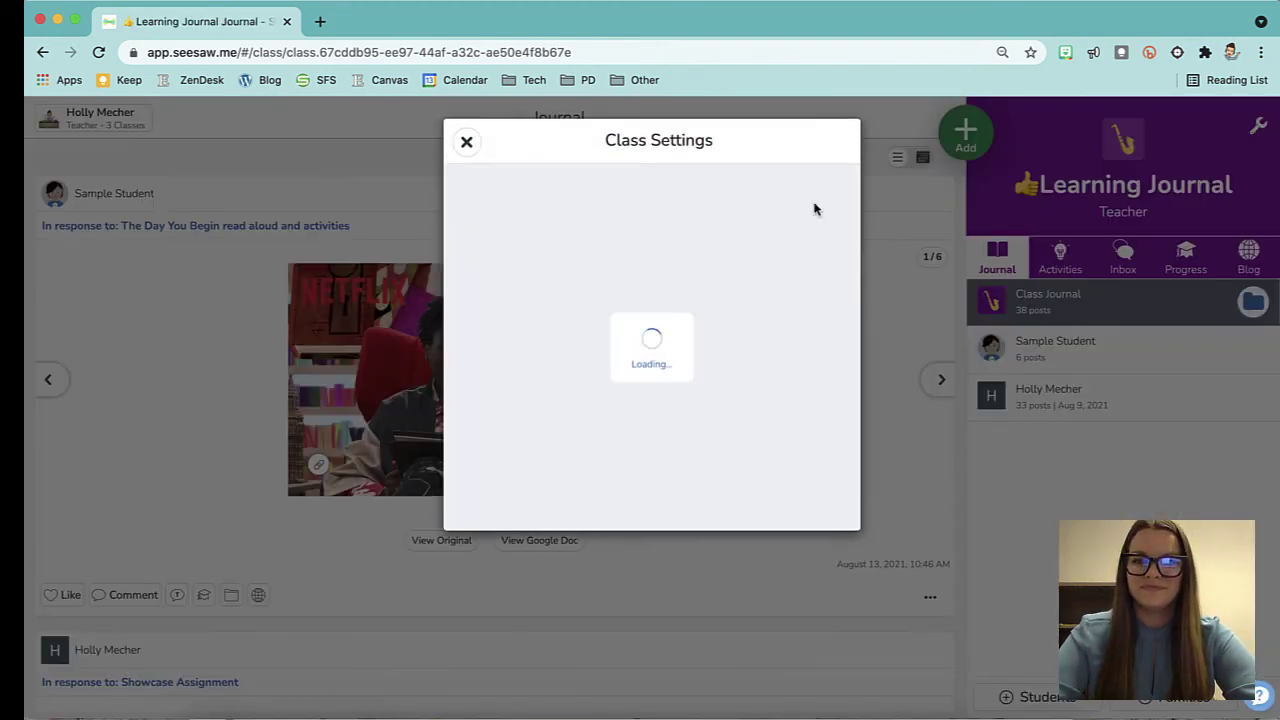
pyautogui.scroll(-5, 680, 368)
pyautogui.scroll(-4, 680, 368)
pyautogui.scroll(4, 680, 366)
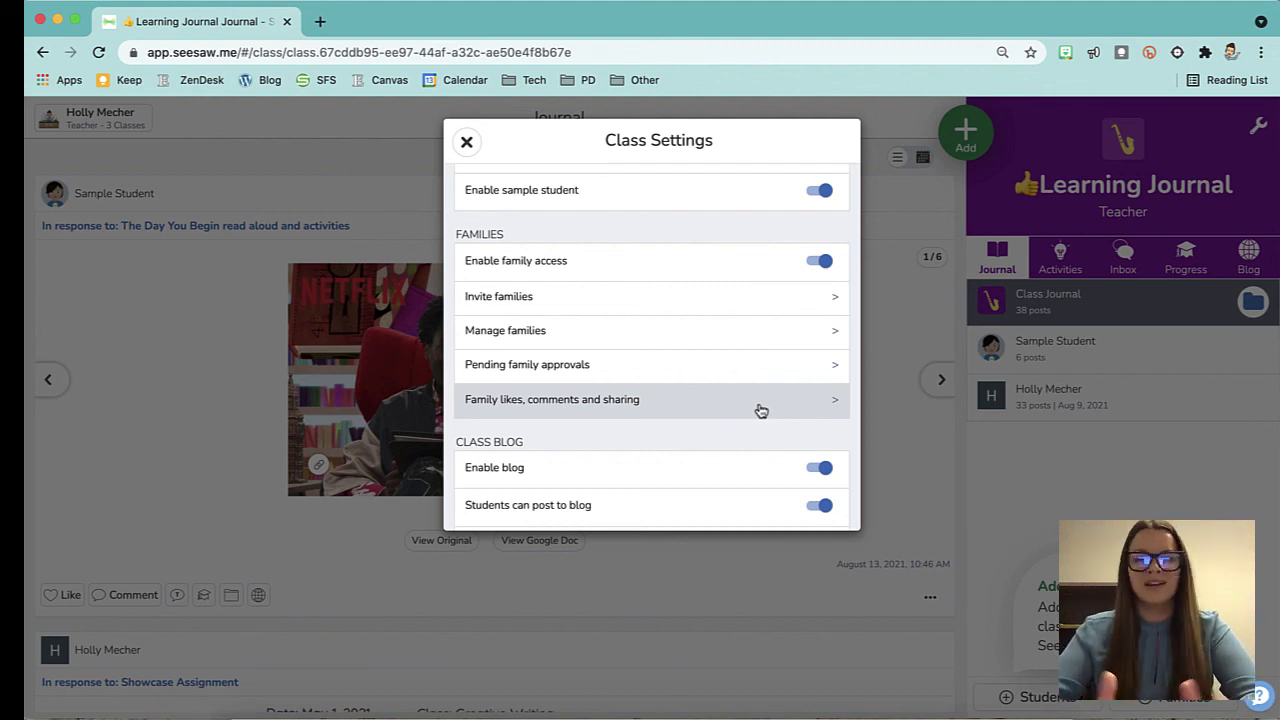
pyautogui.scroll(-2, 760, 410)
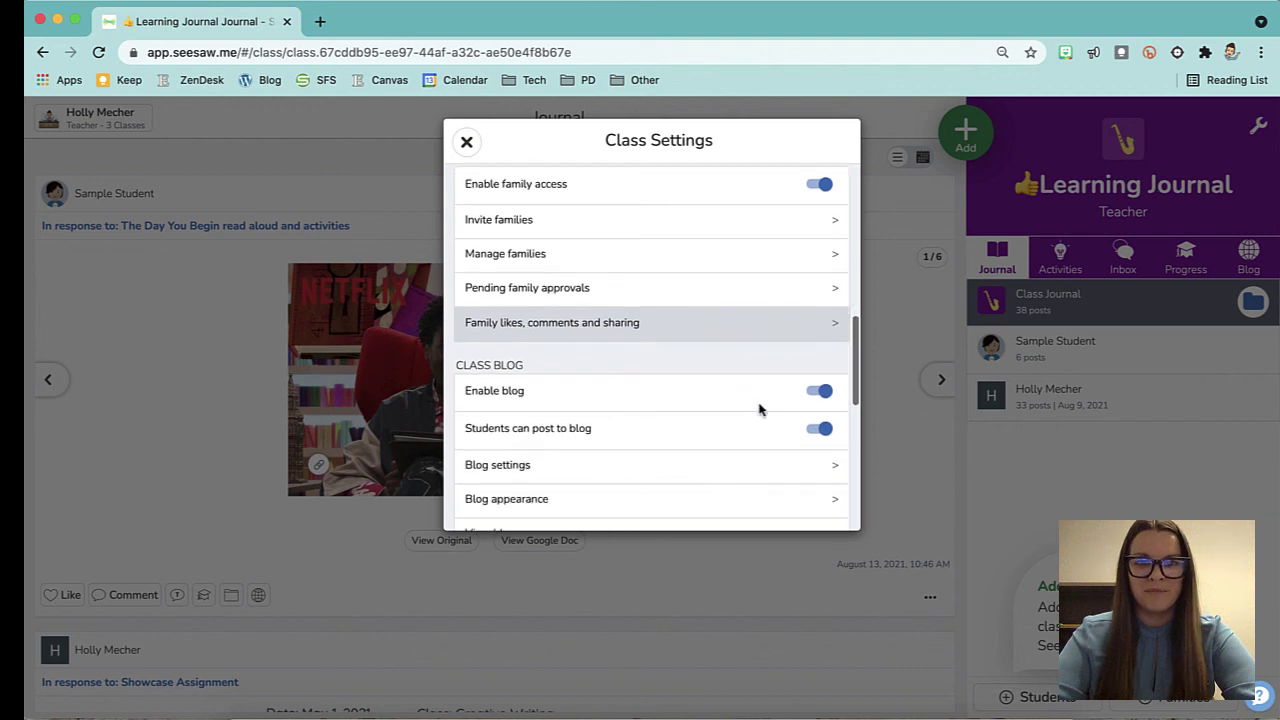
pyautogui.scroll(-4, 763, 330)
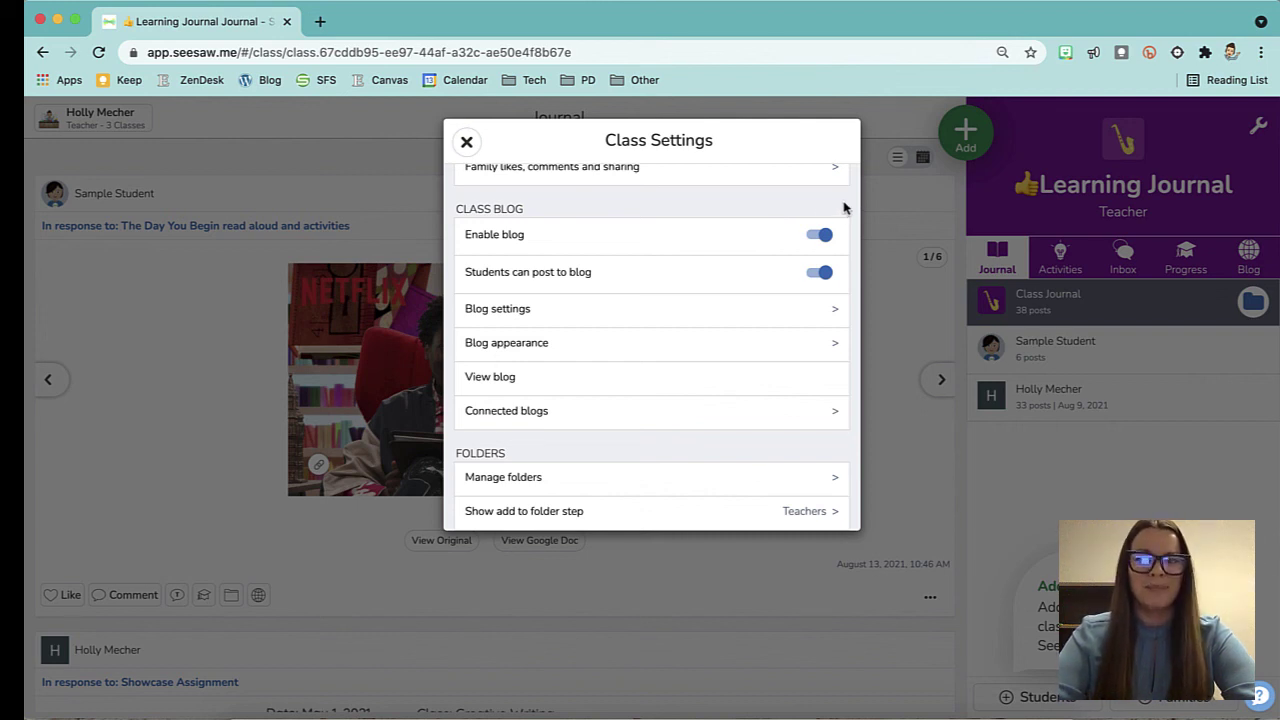
pyautogui.scroll(-5, 847, 412)
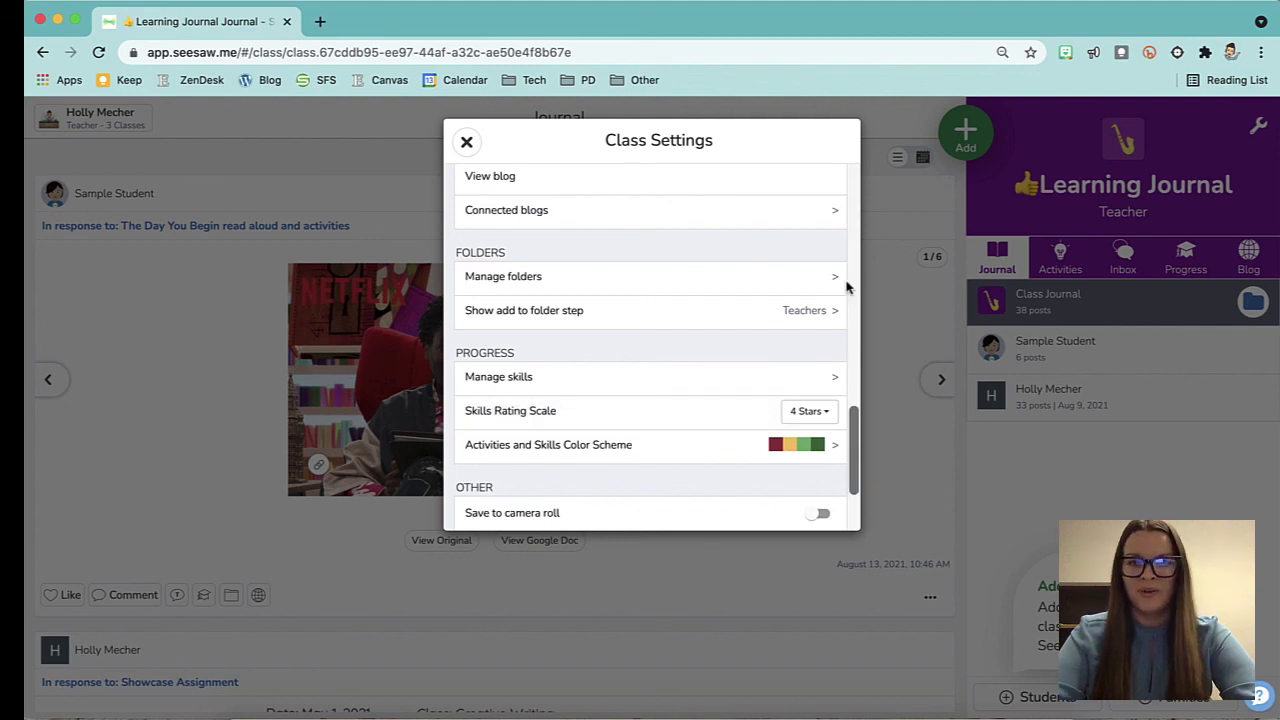
pyautogui.scroll(-3, 855, 380)
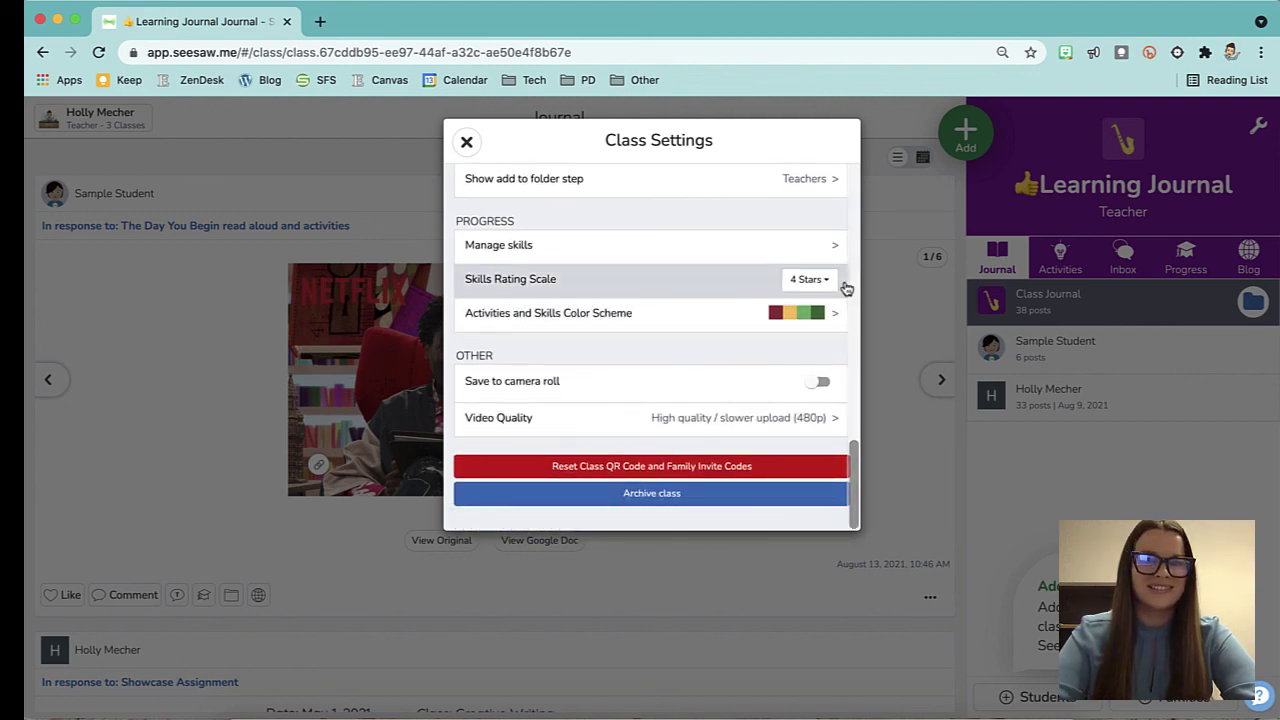
pyautogui.scroll(10, 845, 288)
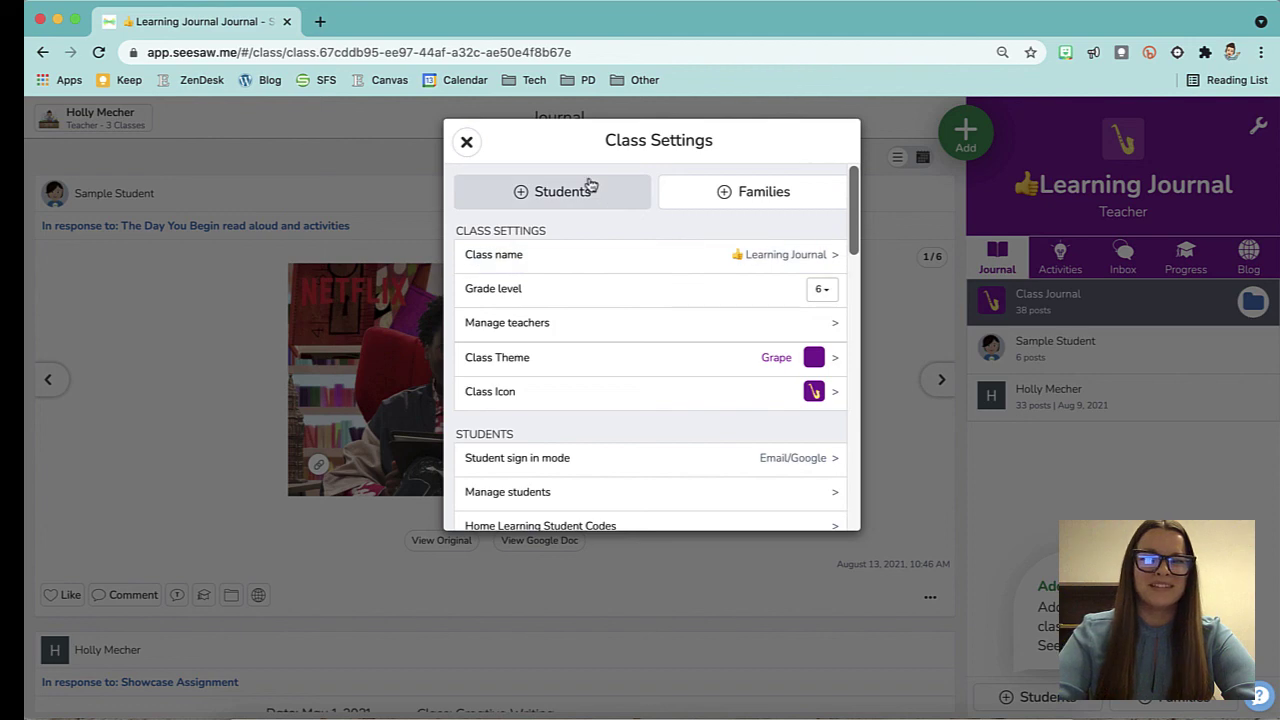
pyautogui.click(467, 142)
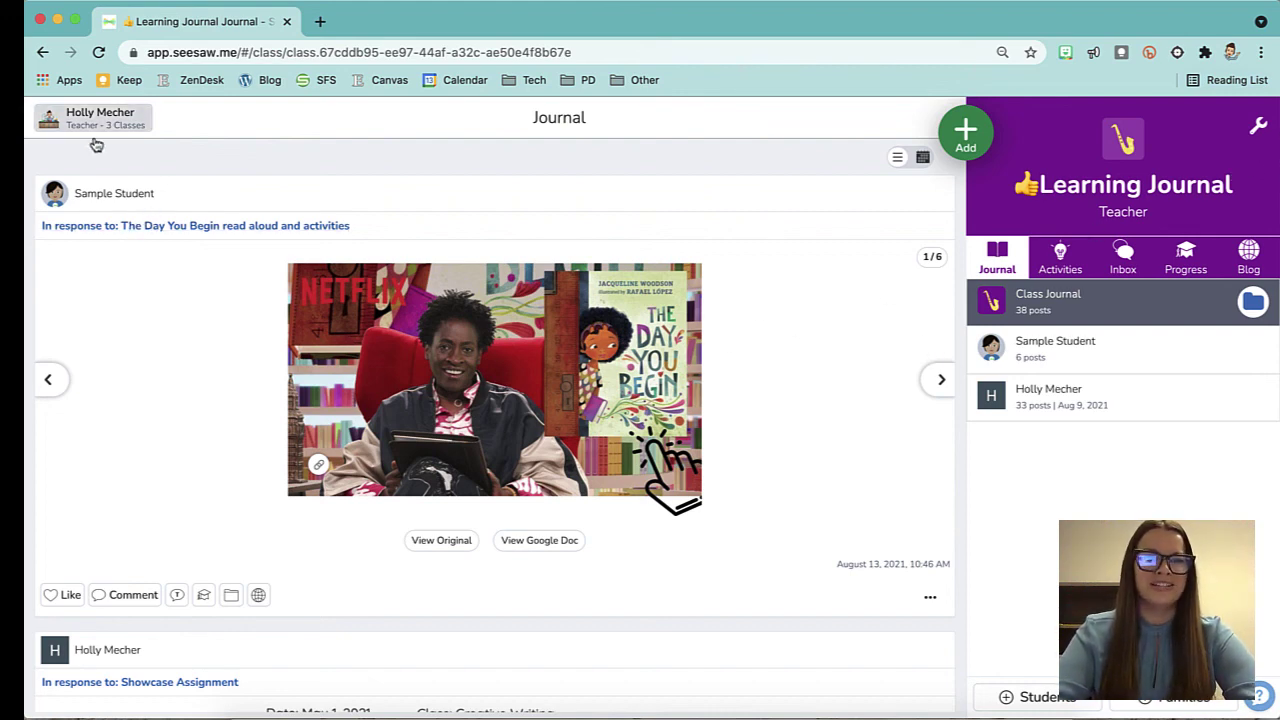
pyautogui.click(129, 123)
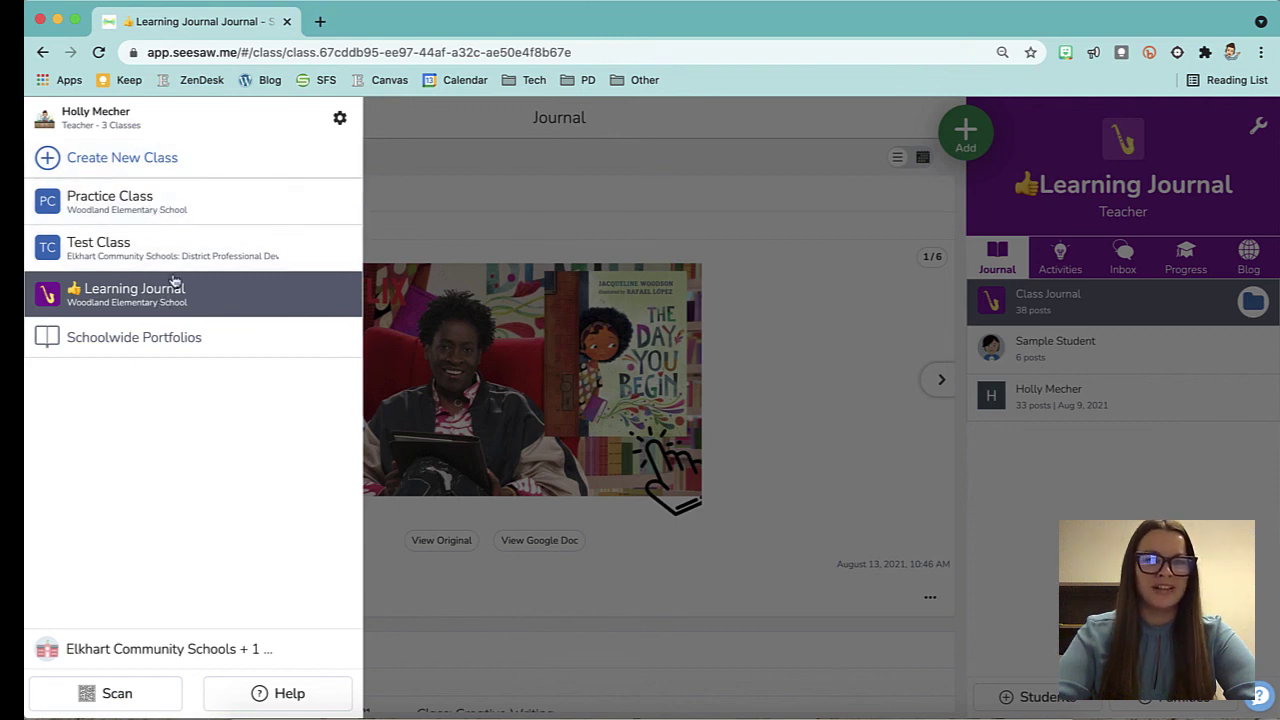
pyautogui.click(467, 184)
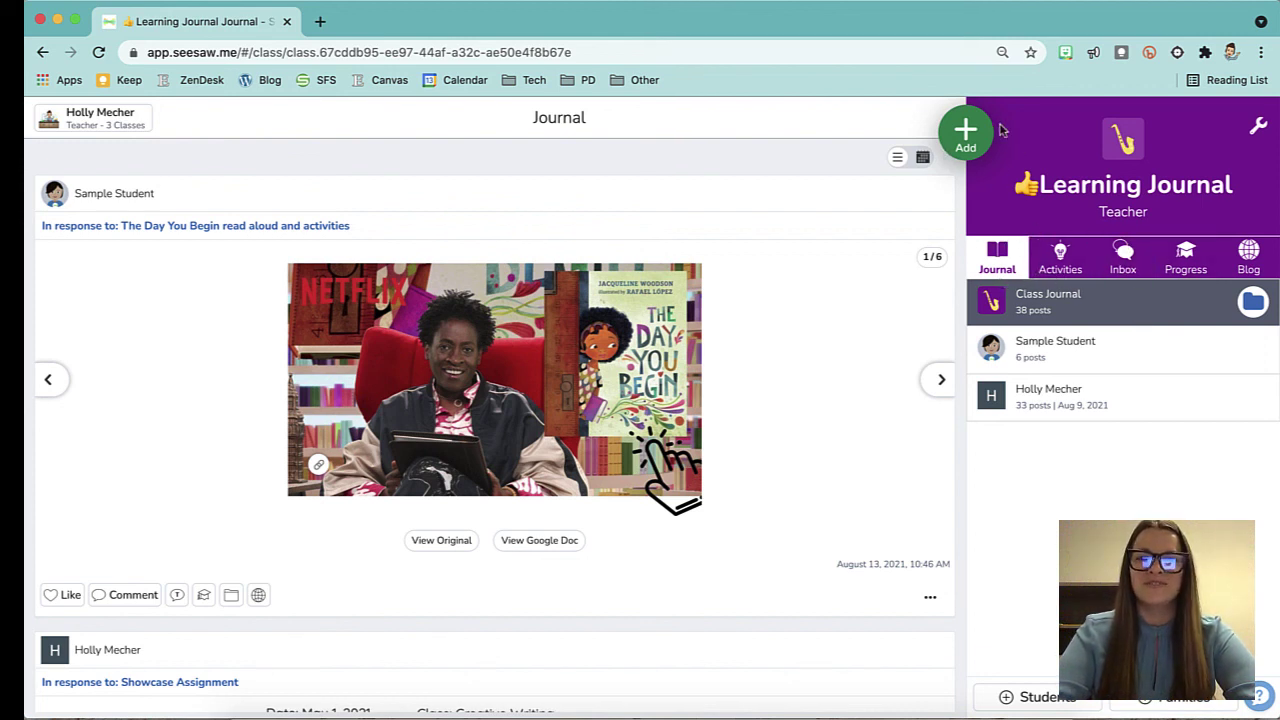
pyautogui.click(968, 143)
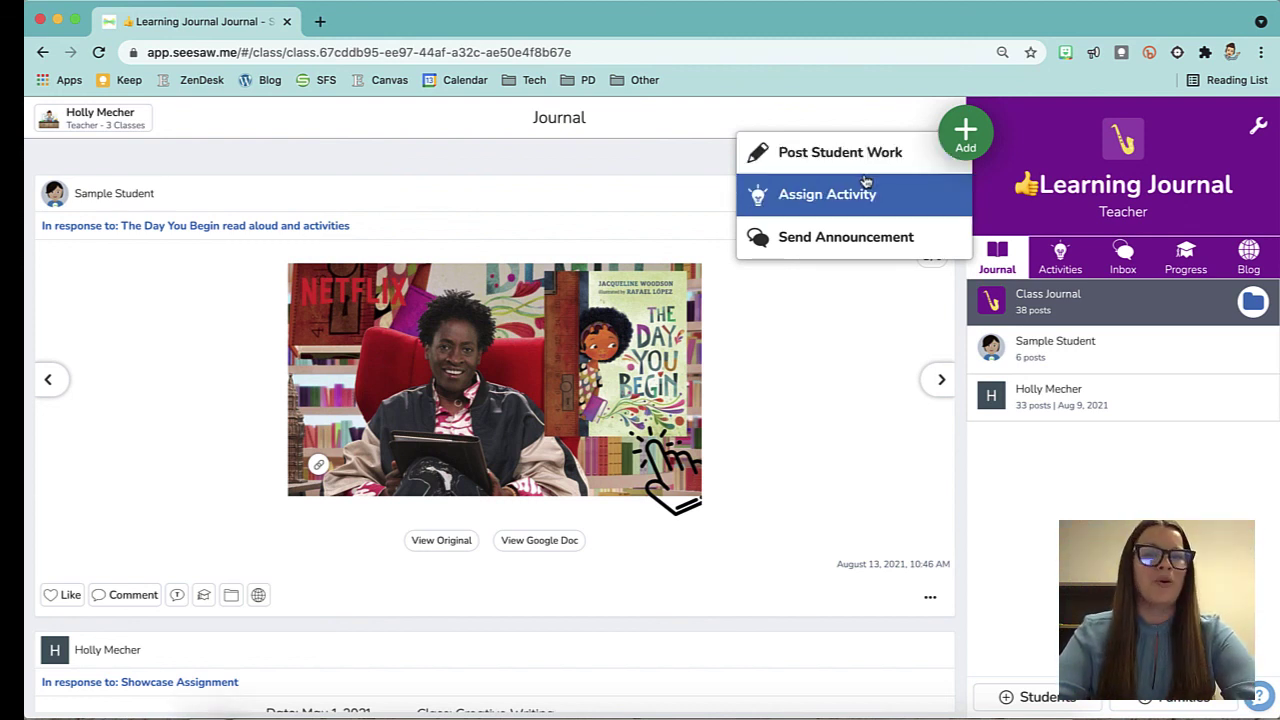
pyautogui.click(877, 394)
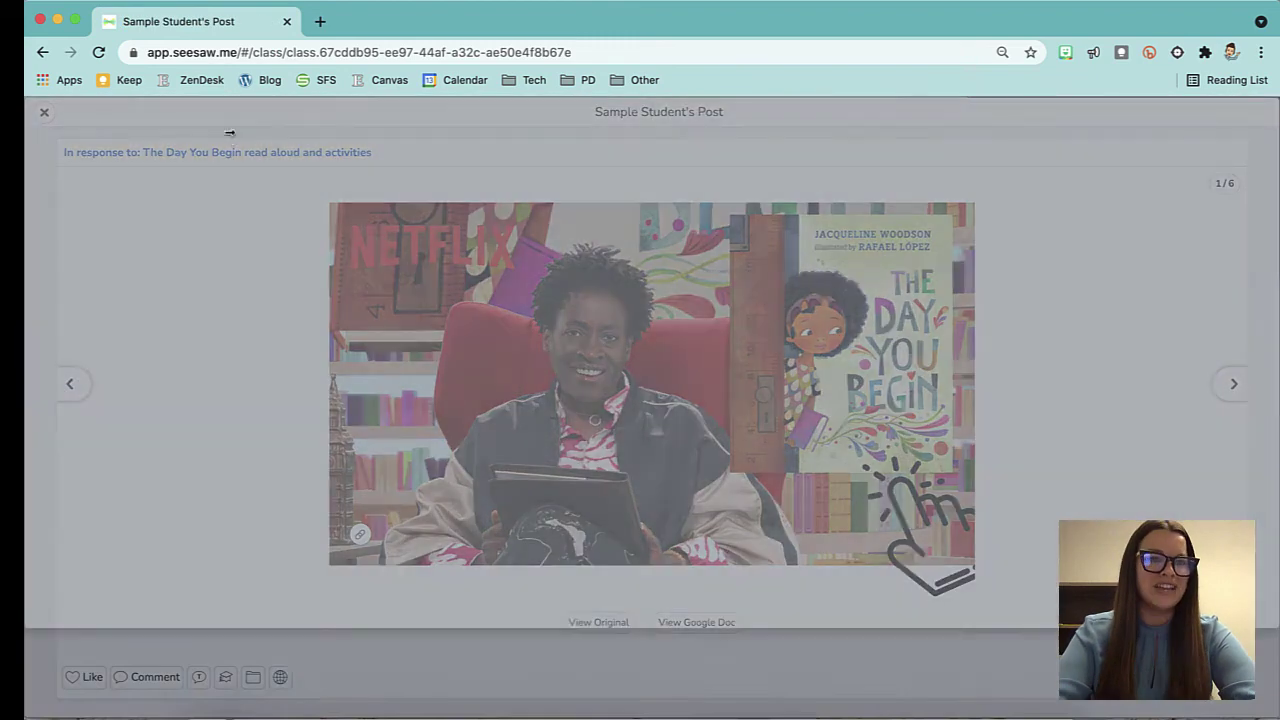
pyautogui.click(227, 138)
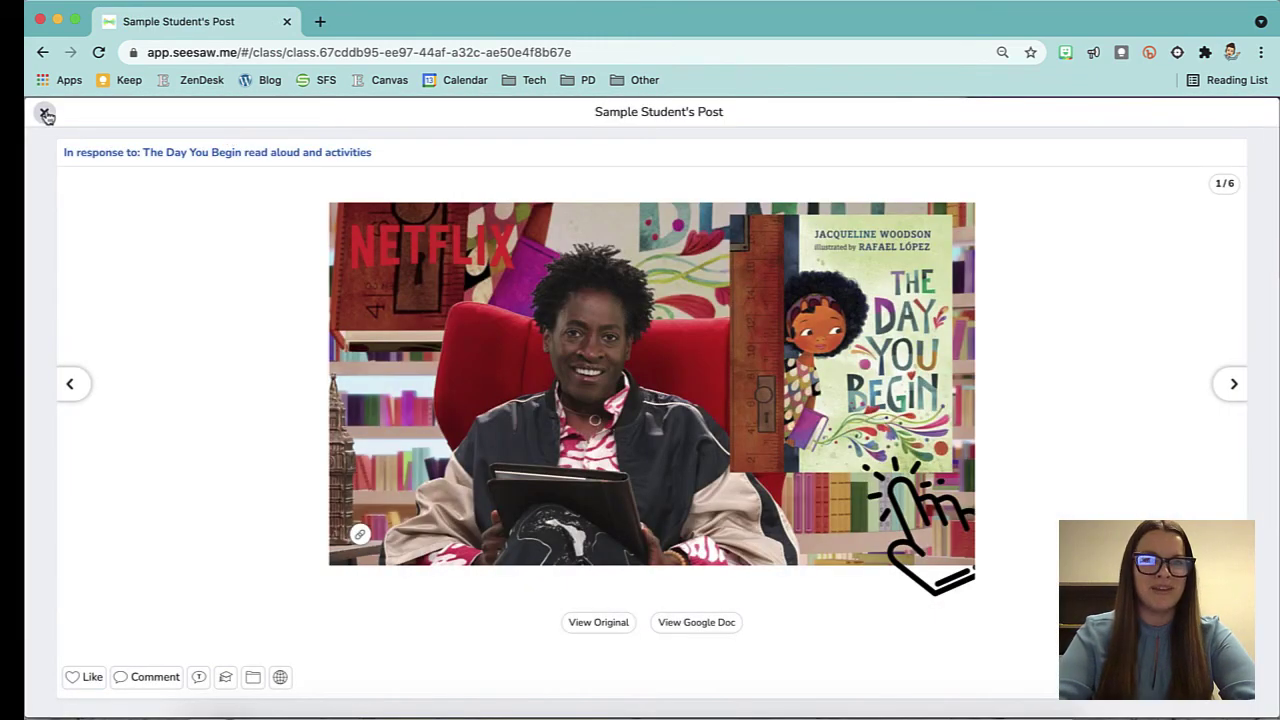
pyautogui.click(44, 112)
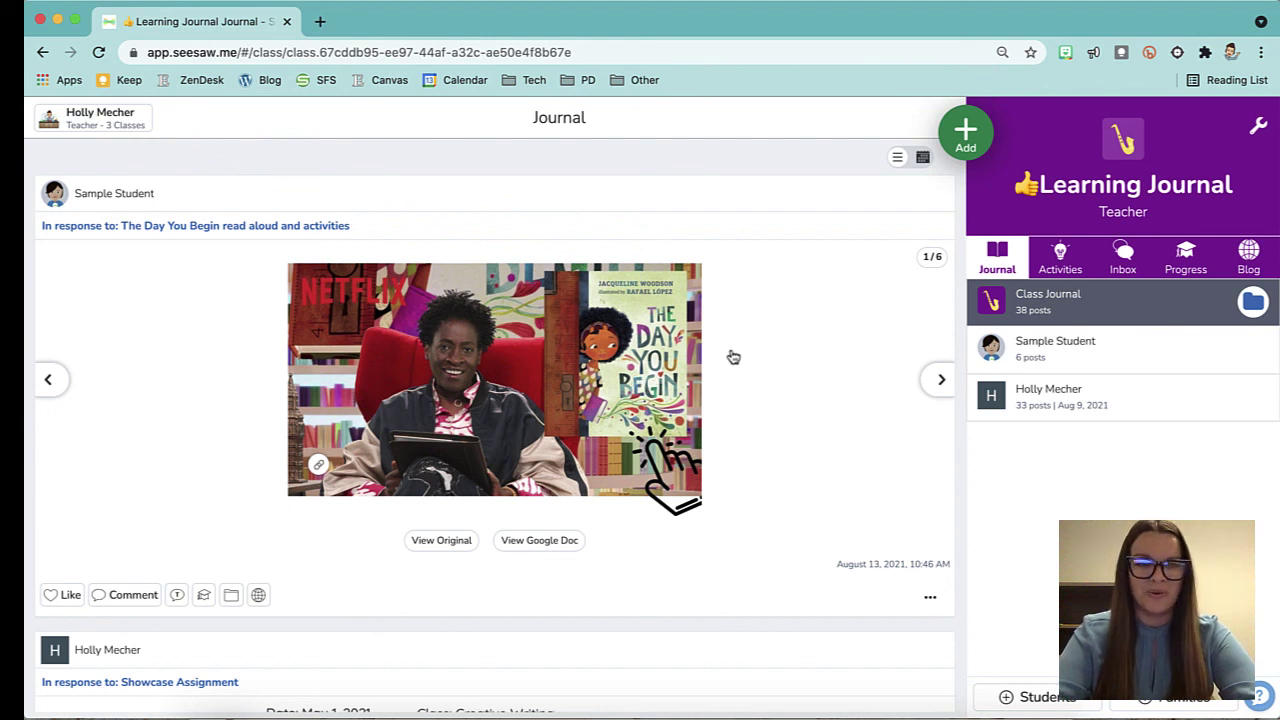